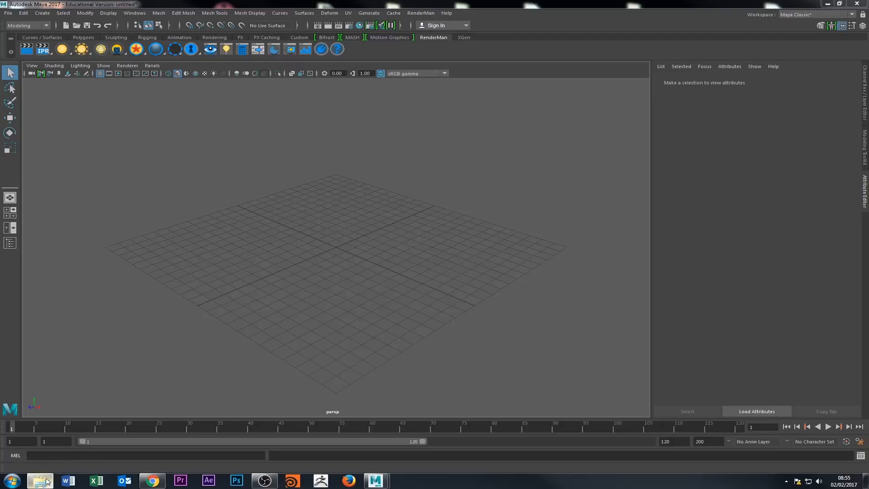
Switch to Windows Explorer and open Classes\Week_04 under LecturingDocuments\Classes_Data\Digital_Compositing_2016_2017_Classes_Data on the Projects BackUp drive.
{"action": "left_click", "coordinate": [41, 480]}
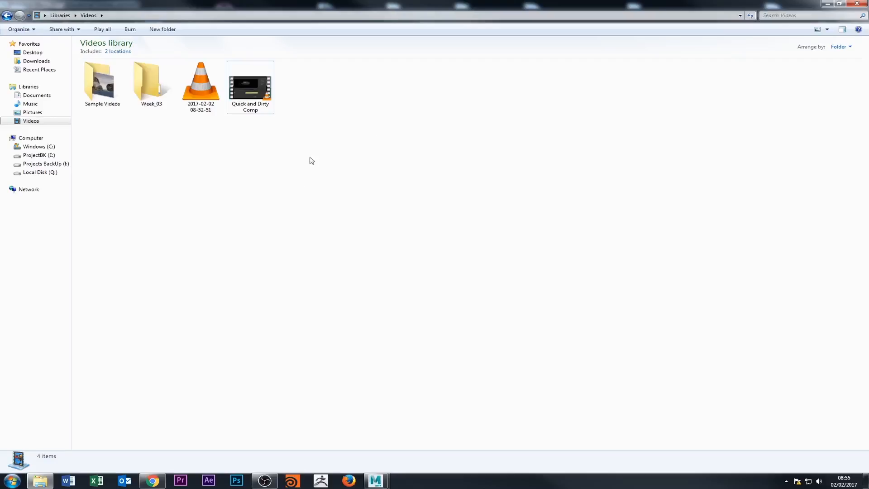
{"action": "left_click", "coordinate": [41, 164]}
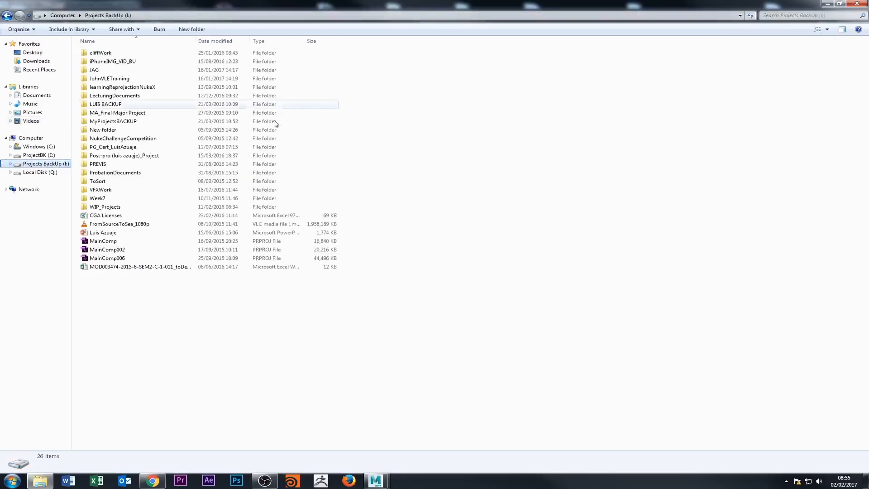
{"action": "double_click", "coordinate": [113, 87]}
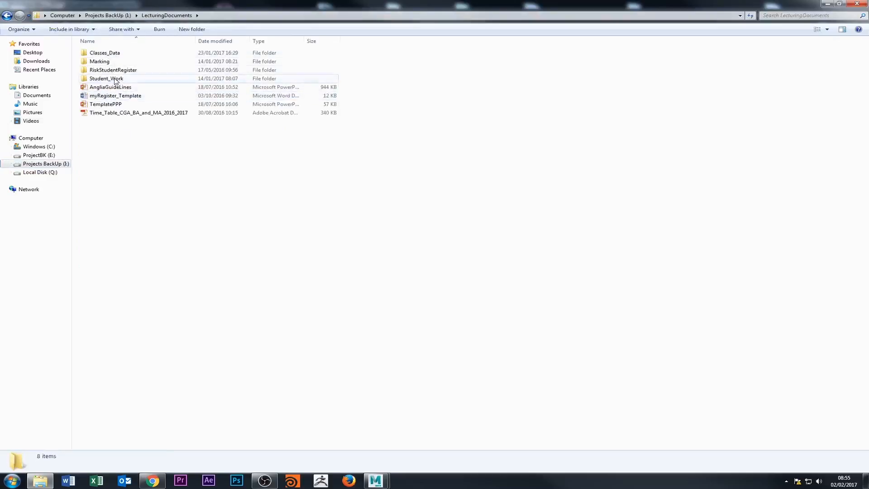
{"action": "double_click", "coordinate": [106, 53]}
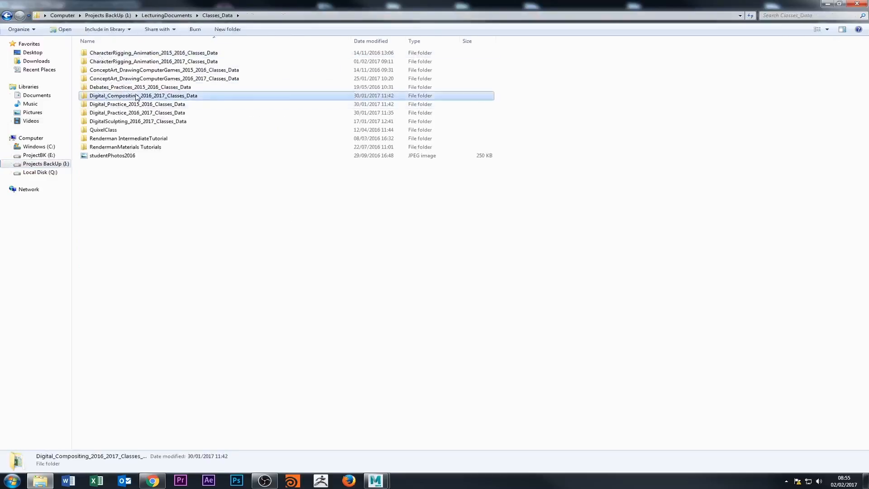
{"action": "double_click", "coordinate": [117, 96]}
{"action": "double_click", "coordinate": [98, 70]}
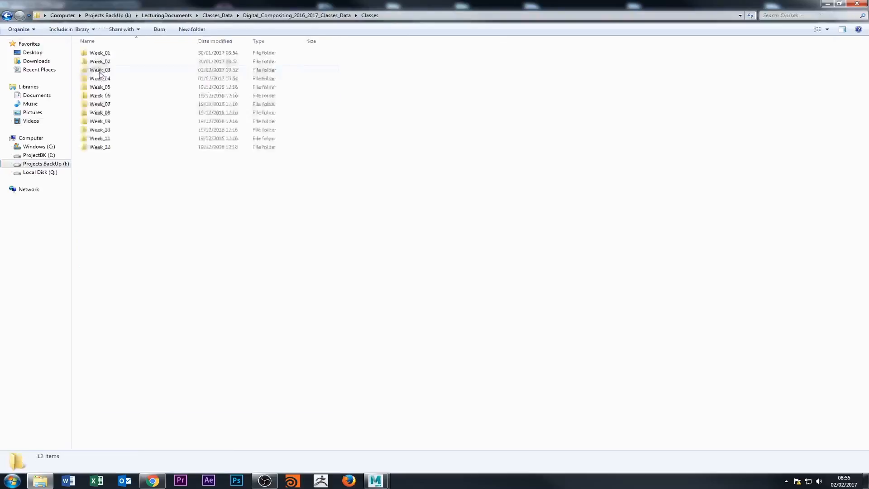
{"action": "double_click", "coordinate": [101, 78]}
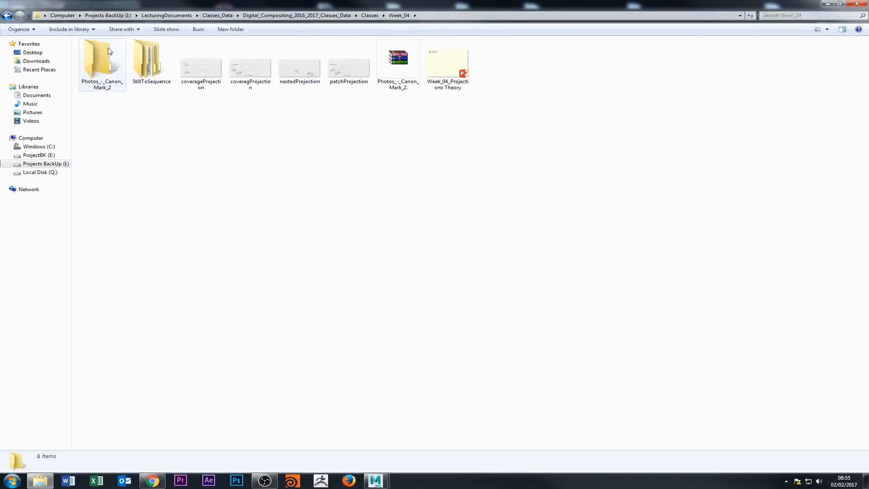
Open the sourceimages folder of the ProjectionTest project inside StillToSequence.
{"action": "left_click", "coordinate": [148, 77]}
{"action": "double_click", "coordinate": [147, 78]}
{"action": "left_click", "coordinate": [120, 54]}
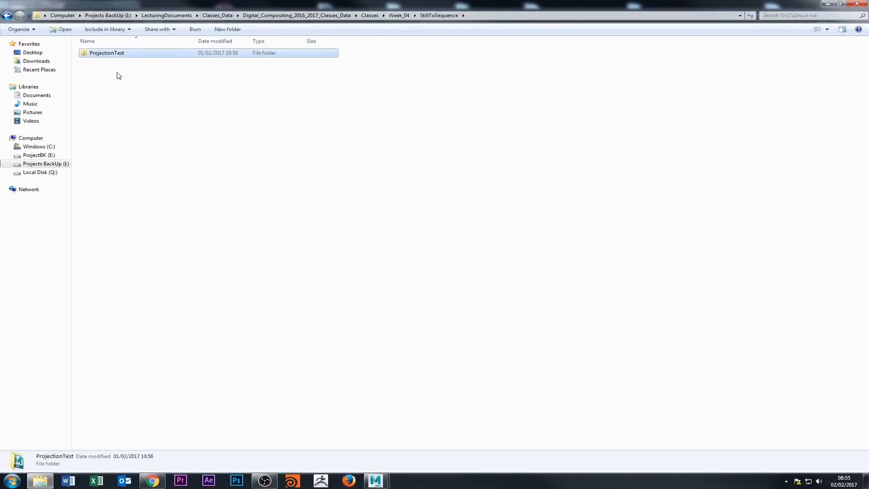
{"action": "double_click", "coordinate": [94, 54]}
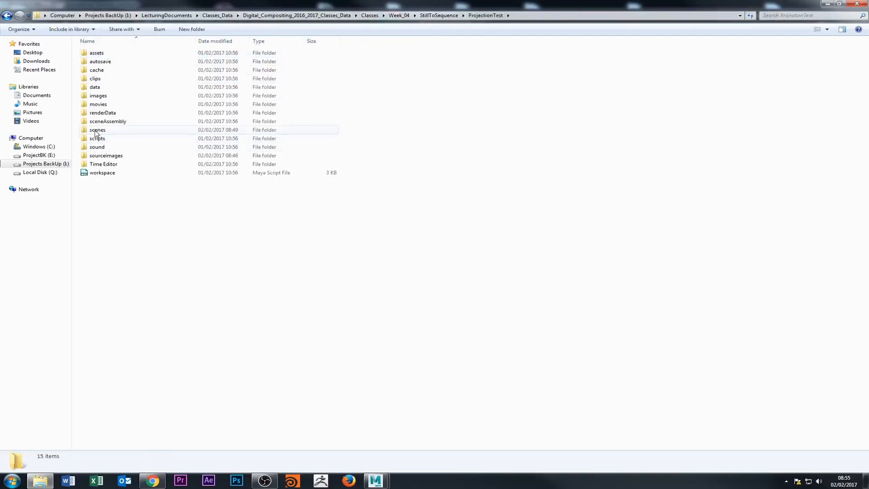
{"action": "double_click", "coordinate": [105, 155]}
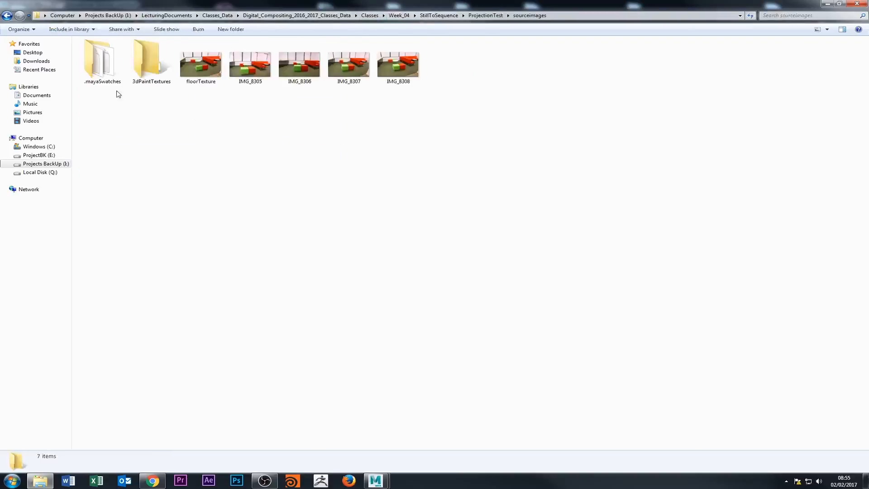
View the room photos from floorTexture through IMG_8308 in the photo viewer and close it.
{"action": "left_click", "coordinate": [208, 76]}
{"action": "double_click", "coordinate": [208, 76]}
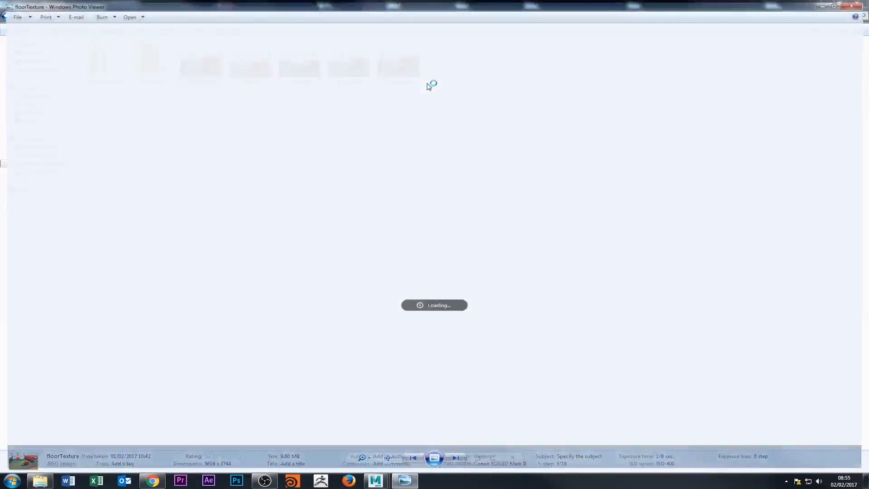
{"action": "key", "text": "Right"}
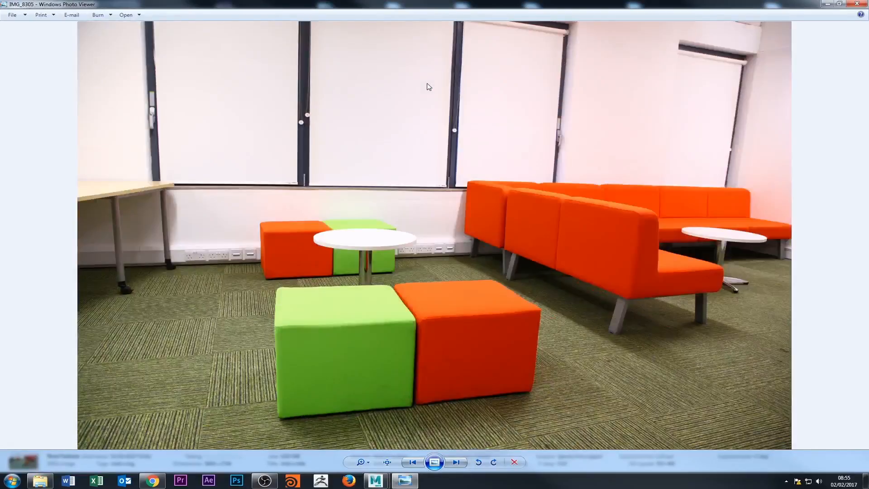
{"action": "key", "text": "Right"}
{"action": "key", "text": "Right"}
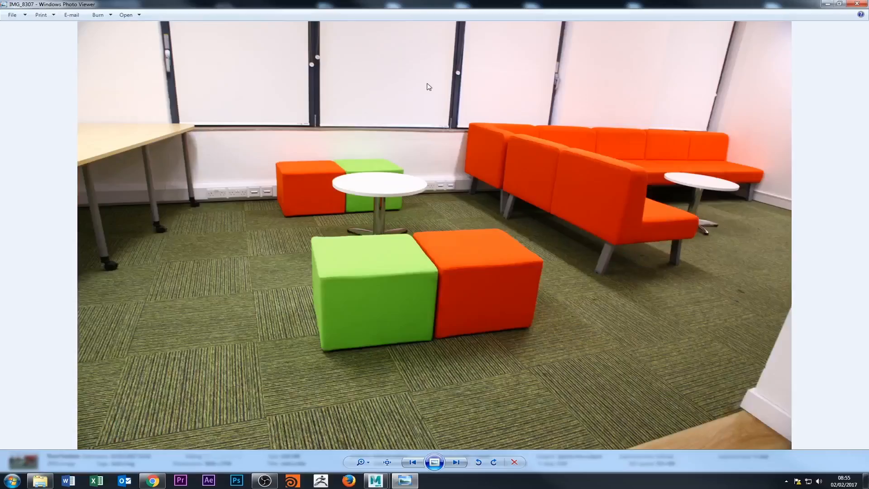
{"action": "key", "text": "Right"}
{"action": "key", "text": "Left"}
{"action": "key", "text": "Right"}
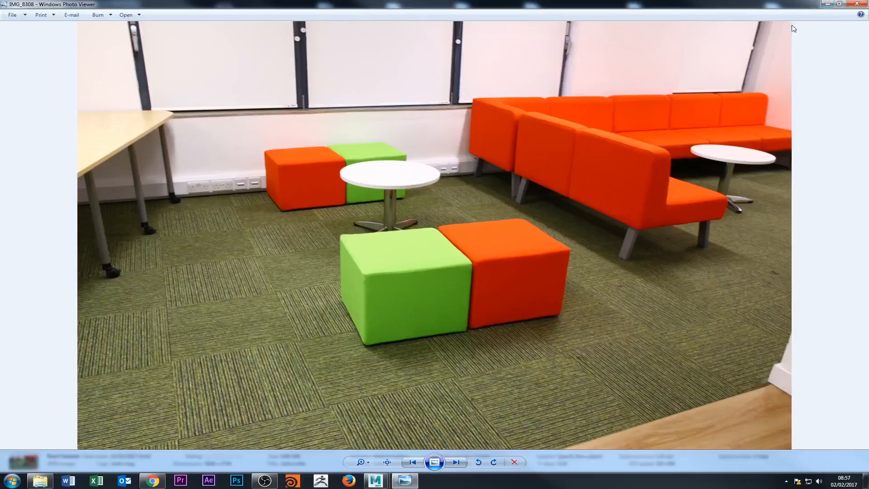
{"action": "left_click", "coordinate": [857, 4]}
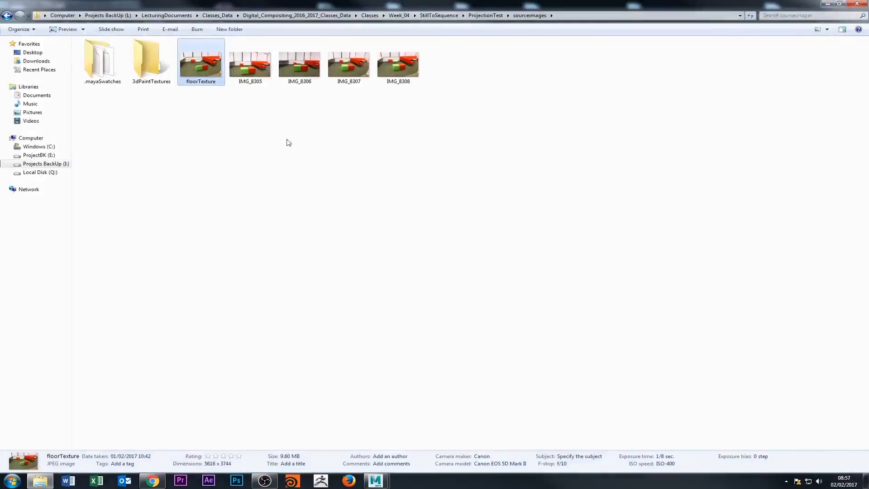
Examine the image and camera details in IMG_8308's file properties, keeping the properties window open but out of the way.
{"action": "left_click", "coordinate": [393, 76]}
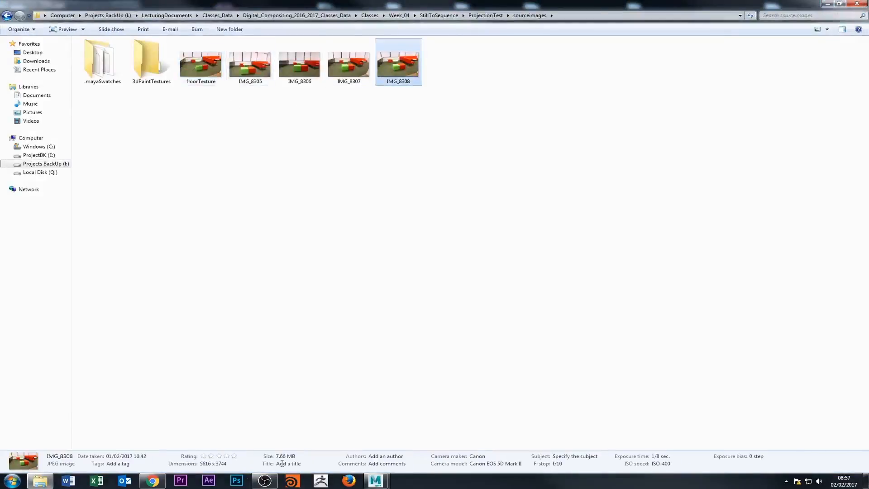
{"action": "right_click", "coordinate": [396, 73]}
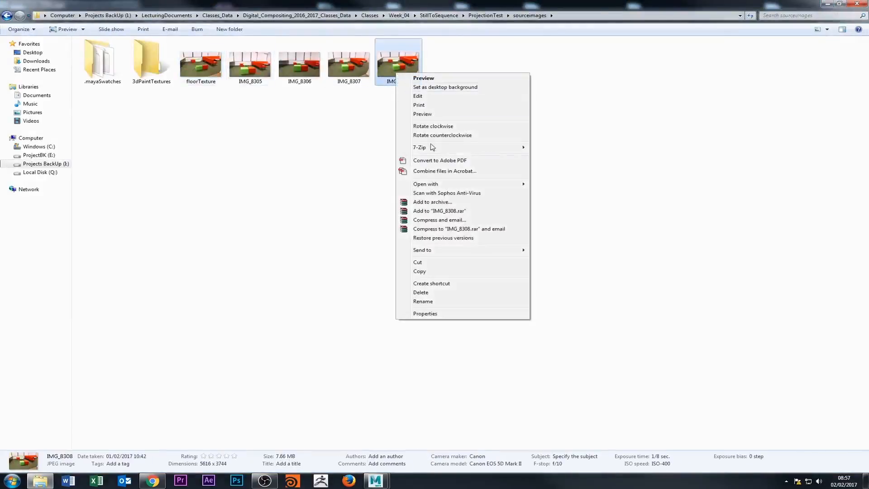
{"action": "left_click", "coordinate": [426, 313]}
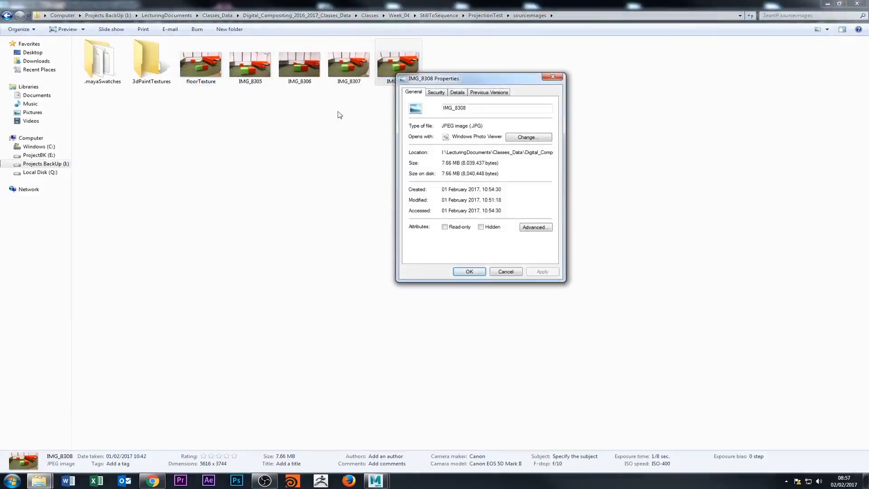
{"action": "left_click", "coordinate": [436, 93]}
{"action": "left_click", "coordinate": [456, 93]}
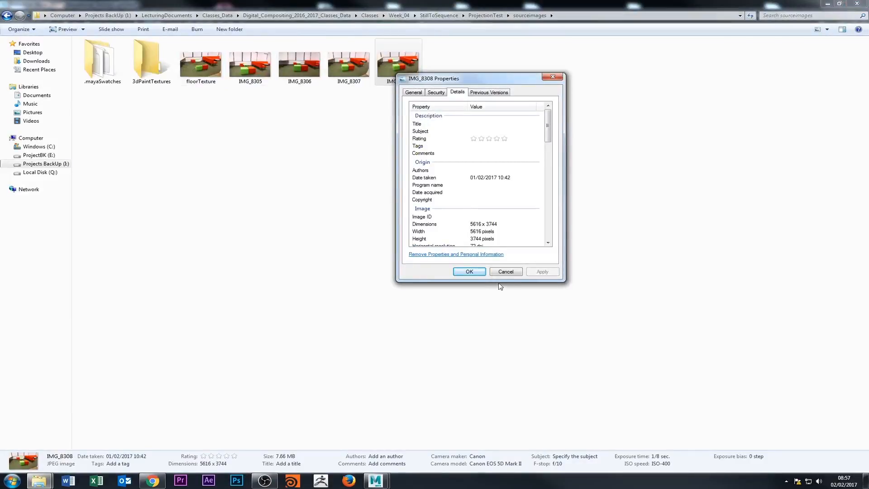
{"action": "left_click_drag", "start_coordinate": [548, 136], "coordinate": [549, 157]}
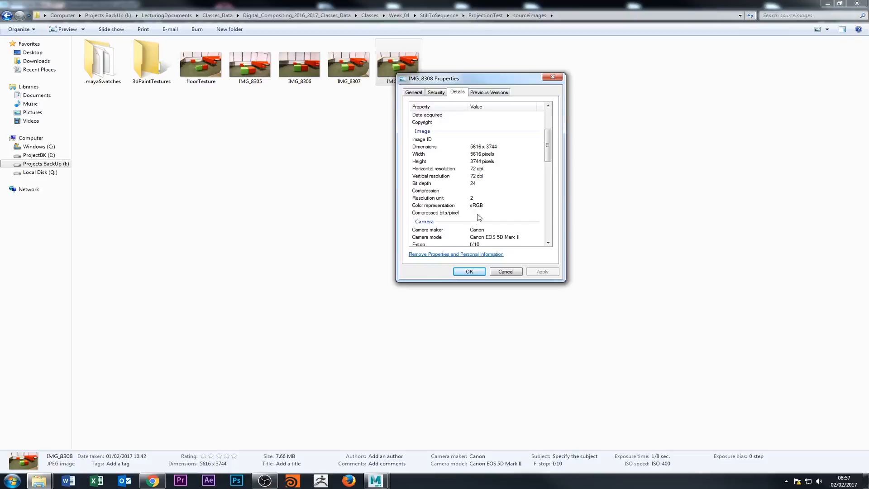
{"action": "scroll", "coordinate": [480, 217], "scroll_direction": "down", "scroll_amount": 1}
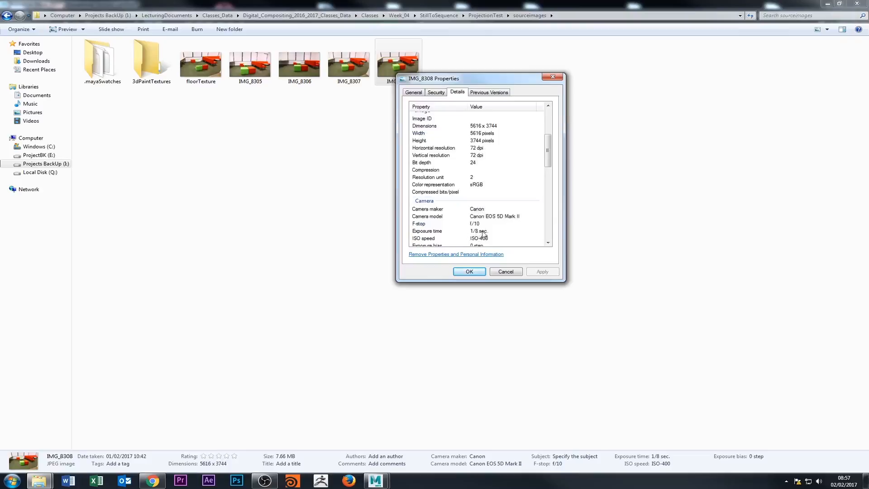
{"action": "scroll", "coordinate": [476, 236], "scroll_direction": "down", "scroll_amount": 2}
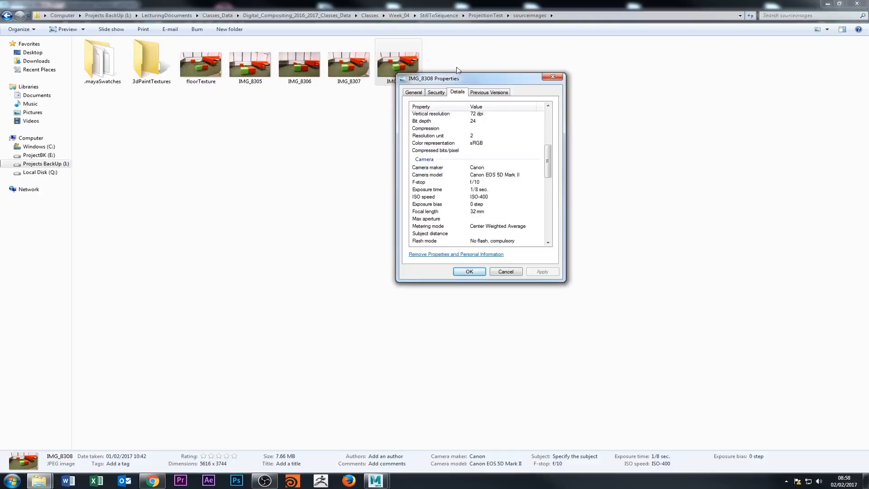
{"action": "left_click_drag", "start_coordinate": [462, 77], "coordinate": [868, 108]}
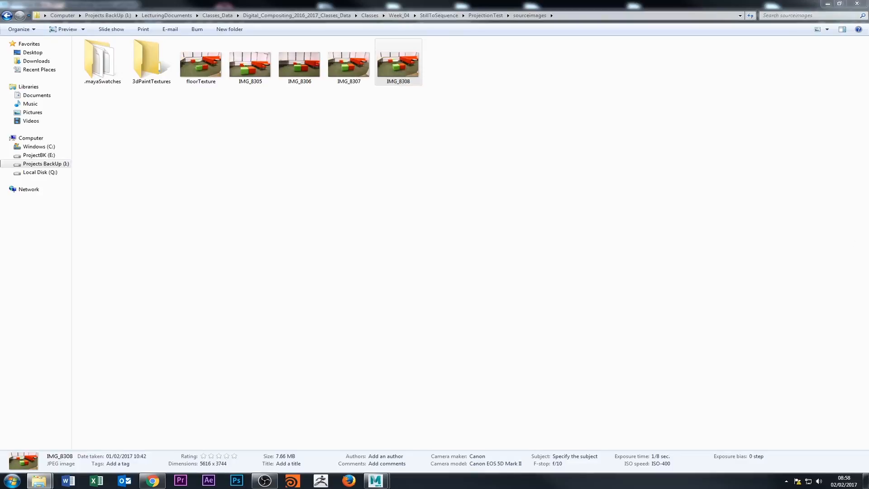
Switch back to Maya and create a camera.
{"action": "left_click", "coordinate": [829, 3]}
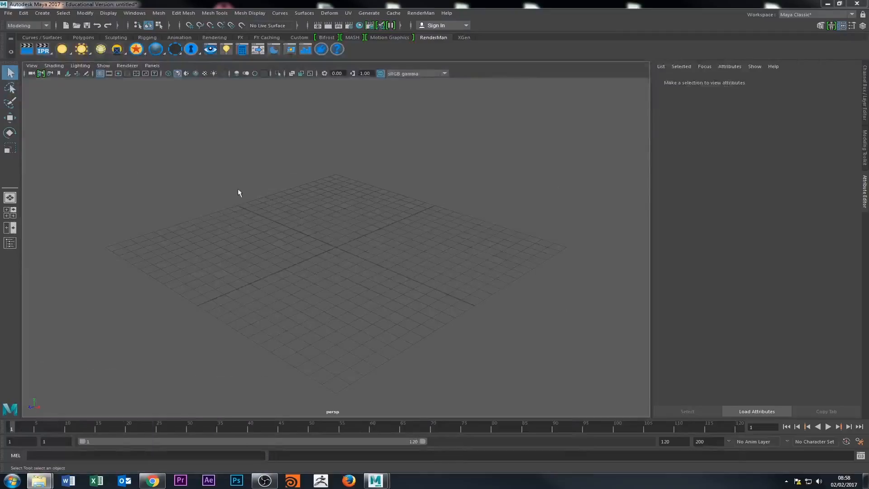
{"action": "left_click", "coordinate": [42, 13]}
{"action": "mouse_move", "coordinate": [58, 66]}
{"action": "left_click", "coordinate": [167, 73]}
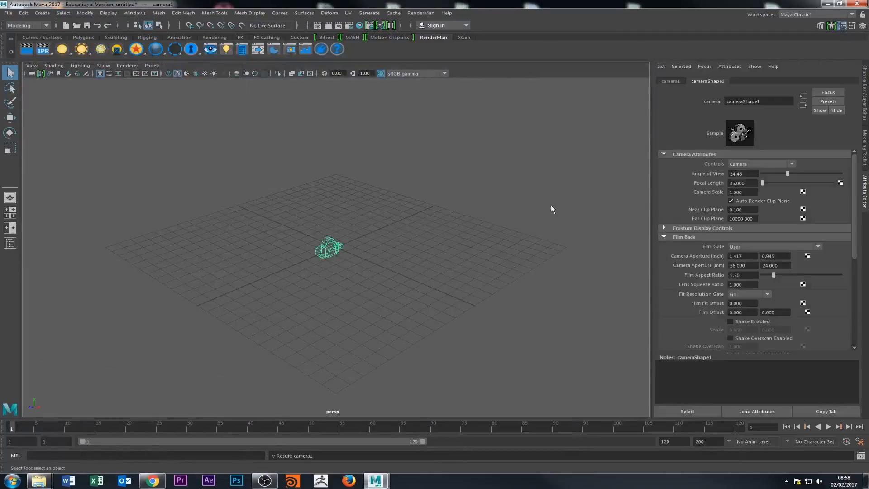
Rename the new camera's transform node projectioCamera.
{"action": "left_click_drag", "start_coordinate": [764, 101], "coordinate": [616, 121]}
{"action": "left_click", "coordinate": [664, 81]}
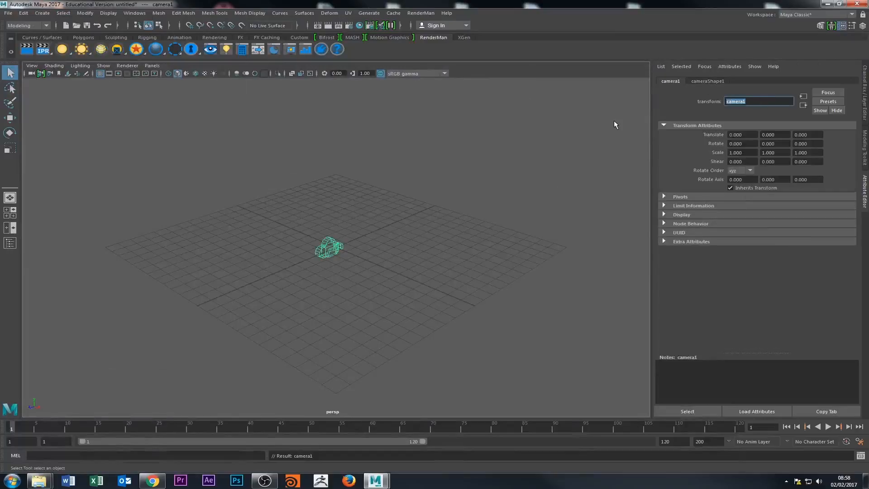
{"action": "type", "text": "projectioCamera"}
{"action": "key", "text": "Return"}
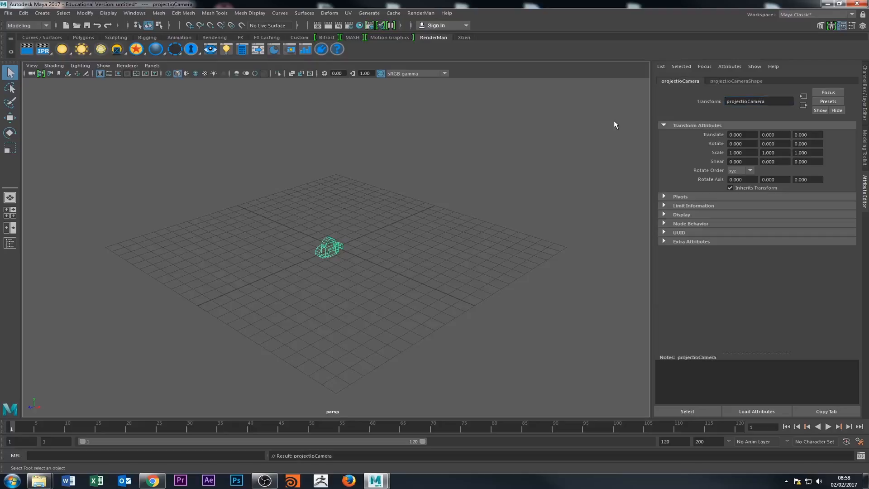
Show the camera's shape attributes, open the render settings and review the available Image Size presets.
{"action": "left_click", "coordinate": [736, 81]}
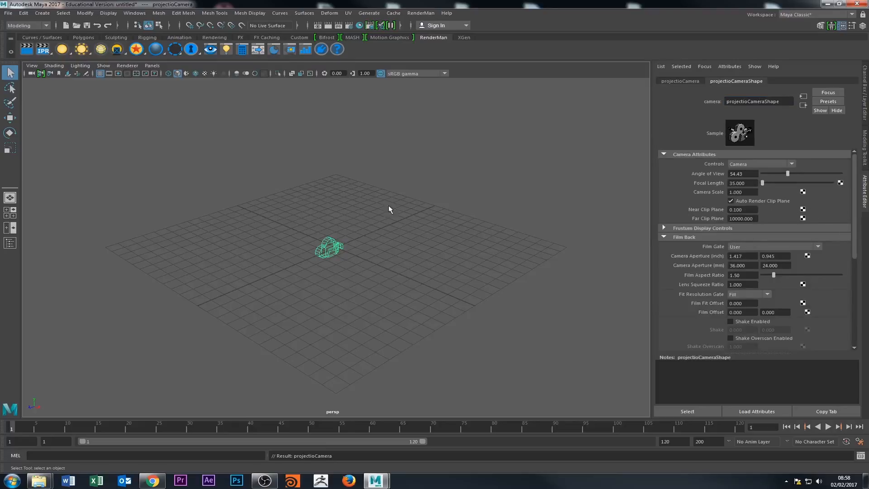
{"action": "left_click", "coordinate": [153, 65]}
{"action": "left_click", "coordinate": [353, 26]}
{"action": "left_click_drag", "start_coordinate": [258, 202], "coordinate": [264, 99]}
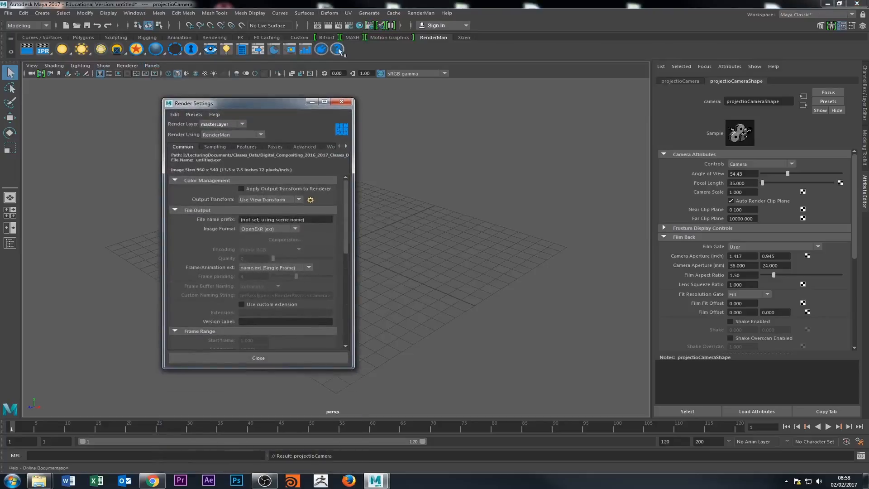
{"action": "left_click", "coordinate": [342, 101]}
{"action": "left_click", "coordinate": [349, 25]}
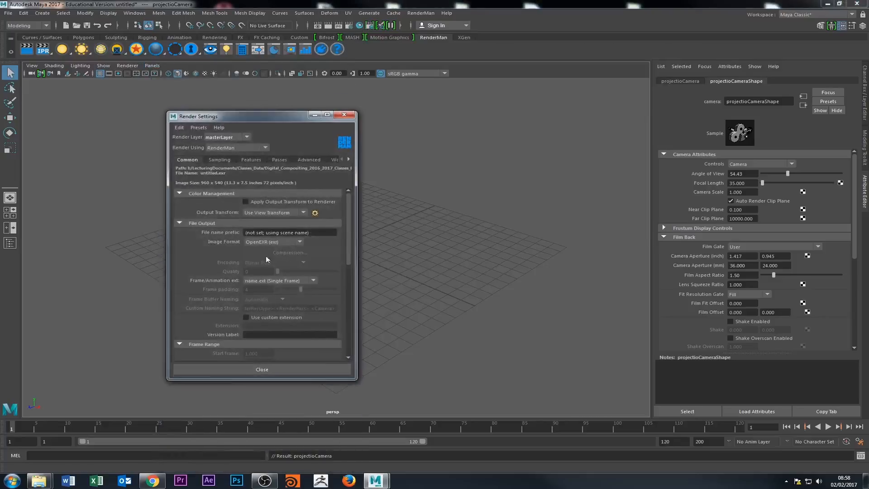
{"action": "left_click_drag", "start_coordinate": [351, 221], "coordinate": [345, 298]}
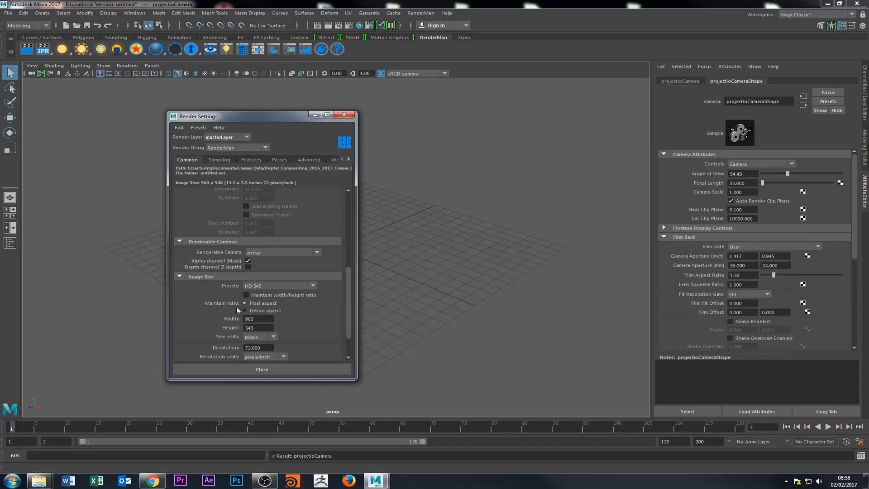
{"action": "left_click", "coordinate": [281, 286]}
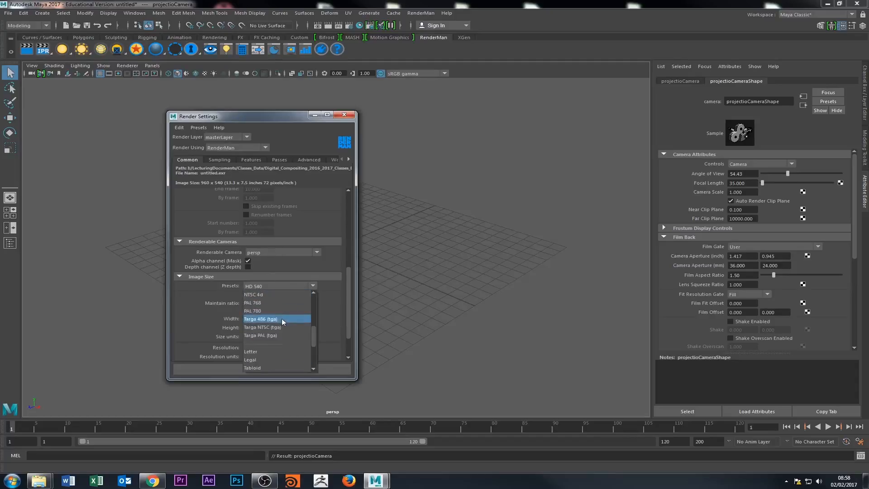
{"action": "left_click", "coordinate": [264, 259]}
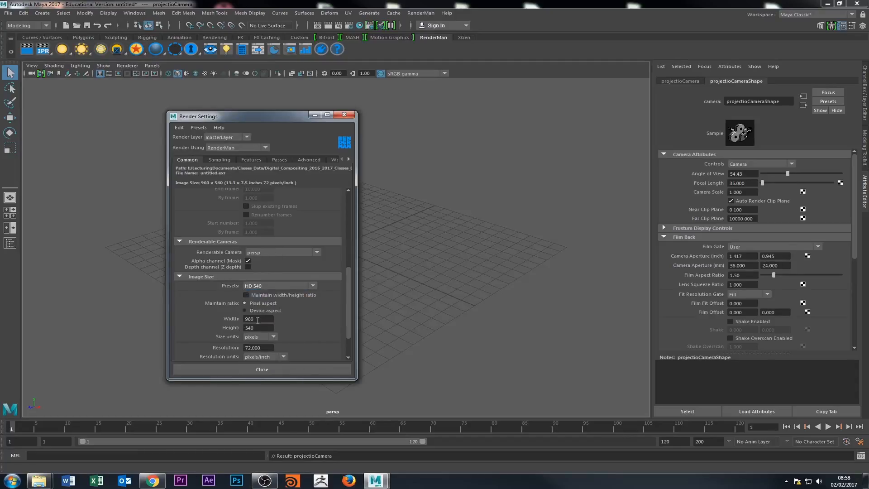
Check the pixel dimensions of IMG_8308 in its file properties window.
{"action": "left_click_drag", "start_coordinate": [258, 319], "coordinate": [203, 327]}
{"action": "left_click_drag", "start_coordinate": [868, 149], "coordinate": [524, 144]}
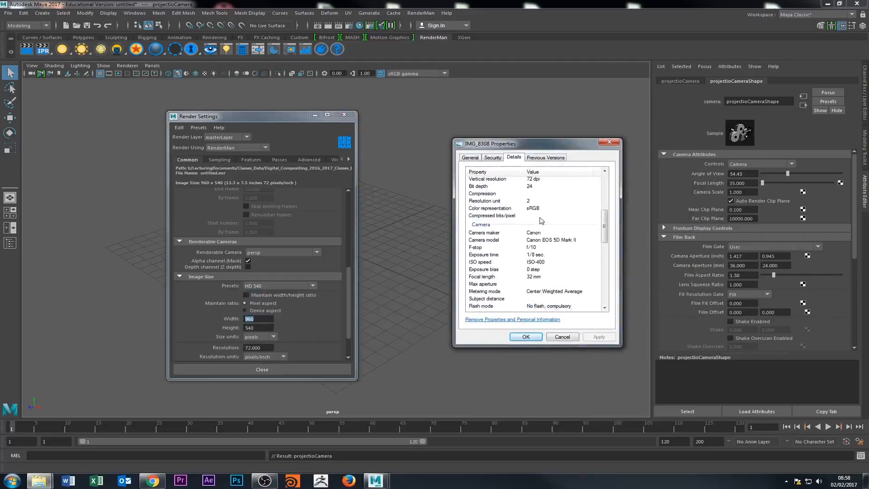
{"action": "scroll", "coordinate": [537, 240], "scroll_direction": "down", "scroll_amount": 1}
{"action": "scroll", "coordinate": [537, 239], "scroll_direction": "down", "scroll_amount": 3}
{"action": "scroll", "coordinate": [538, 238], "scroll_direction": "up", "scroll_amount": 8}
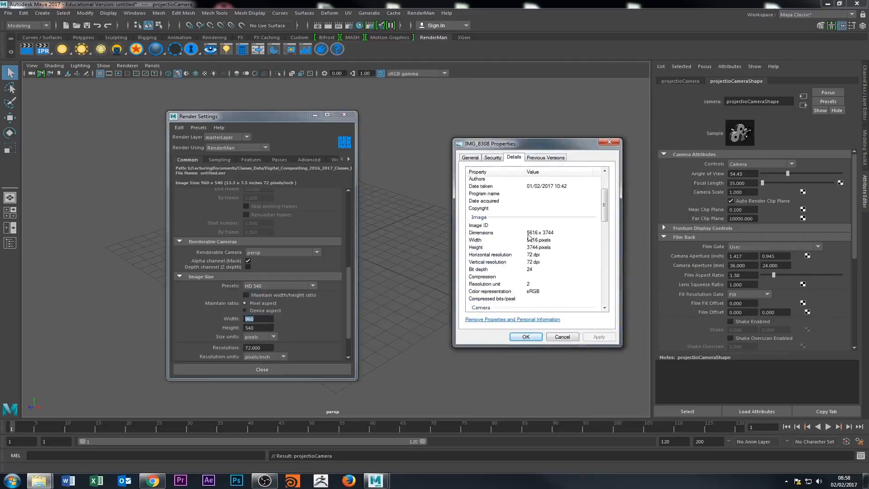
{"action": "left_click", "coordinate": [237, 333]}
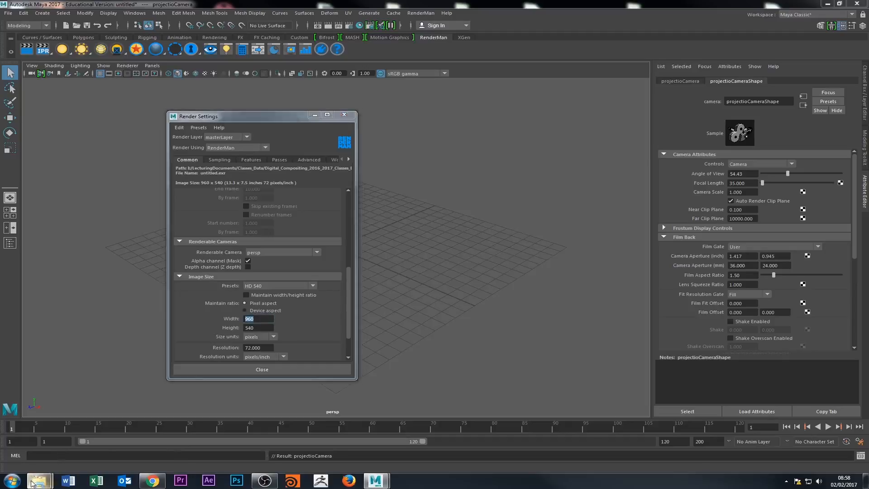
{"action": "mouse_move", "coordinate": [41, 481]}
{"action": "left_click", "coordinate": [154, 430]}
{"action": "left_click", "coordinate": [274, 235]}
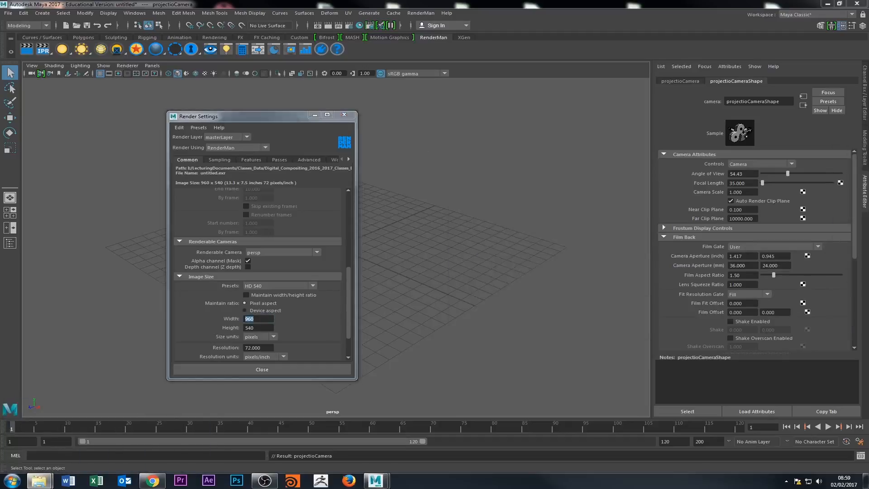
Set the render image size to 5616 by 3744 pixels, check the device aspect ratio and close the render settings.
{"action": "left_click", "coordinate": [263, 289]}
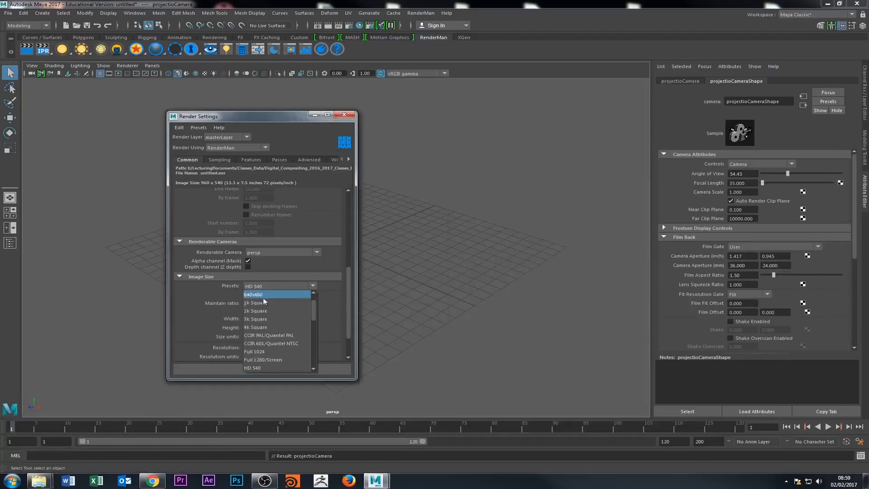
{"action": "left_click", "coordinate": [330, 319]}
{"action": "scroll", "coordinate": [329, 320], "scroll_direction": "down", "scroll_amount": 1}
{"action": "left_click_drag", "start_coordinate": [257, 310], "coordinate": [191, 317]}
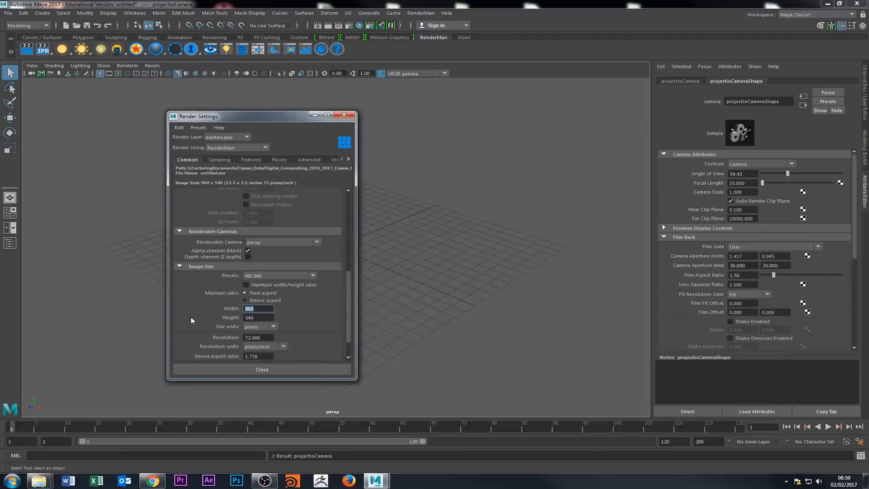
{"action": "type", "text": "5616"}
{"action": "key", "text": "Tab"}
{"action": "type", "text": "3"}
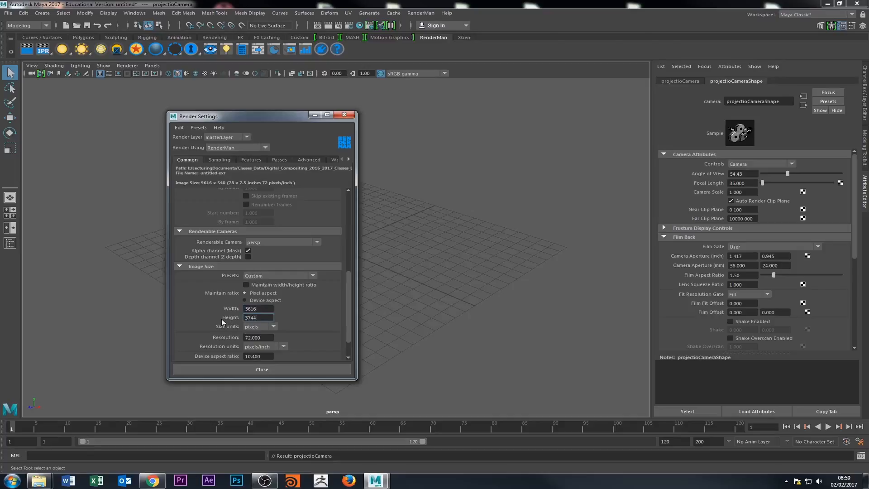
{"action": "type", "text": "744"}
{"action": "key", "text": "Return"}
{"action": "scroll", "coordinate": [348, 329], "scroll_direction": "down", "scroll_amount": 2}
{"action": "left_click", "coordinate": [255, 328]}
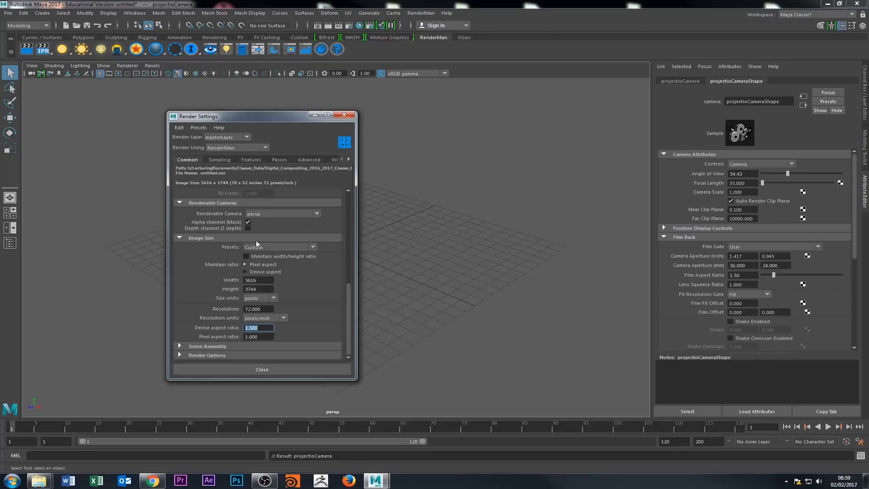
{"action": "left_click", "coordinate": [345, 115]}
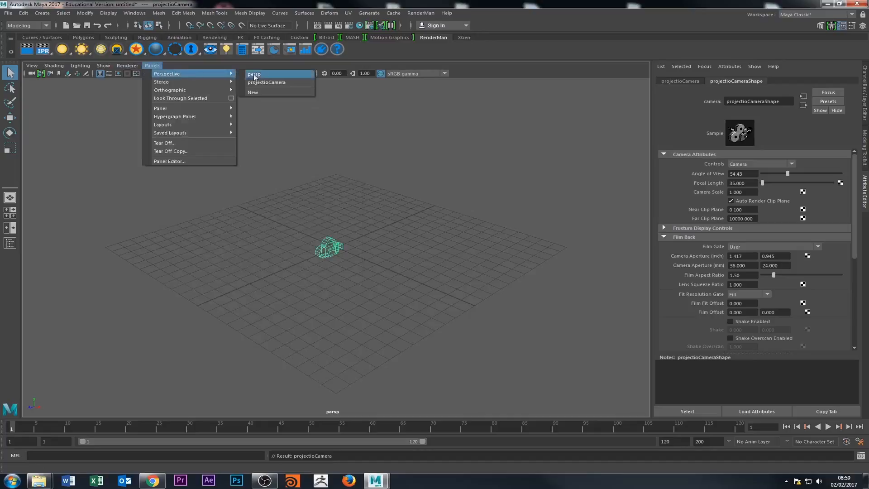
Look through projectioCamera in the viewport and display its Resolution Gate.
{"action": "left_click", "coordinate": [275, 82]}
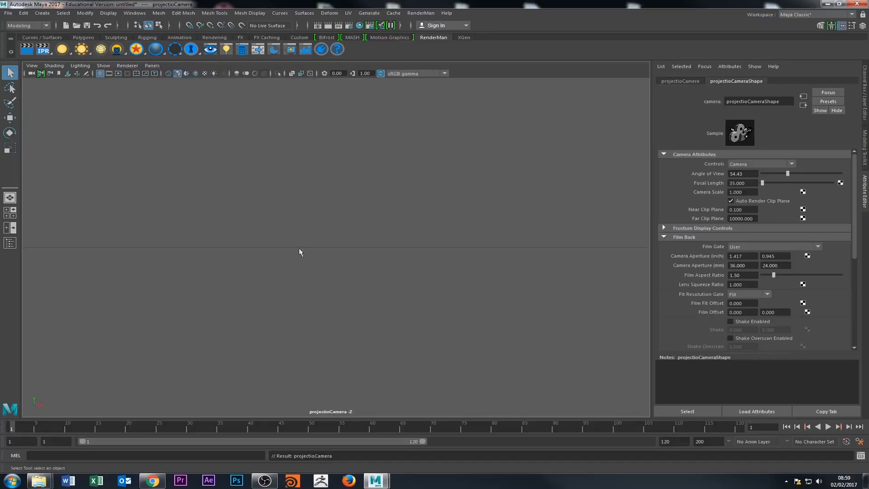
{"action": "left_click", "coordinate": [53, 66]}
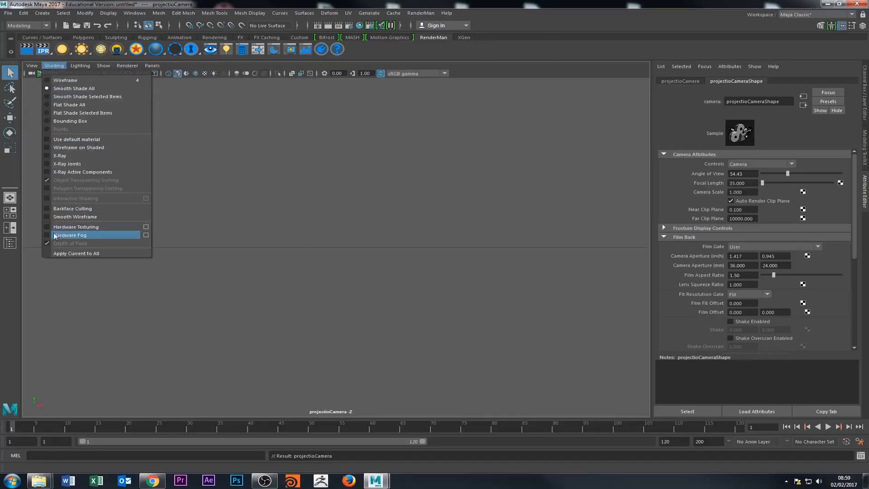
{"action": "mouse_move", "coordinate": [32, 66]}
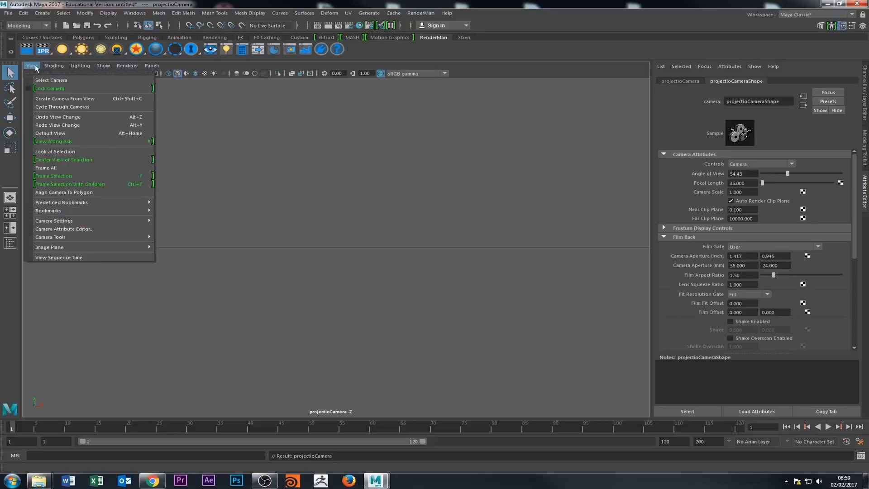
{"action": "mouse_move", "coordinate": [37, 221]}
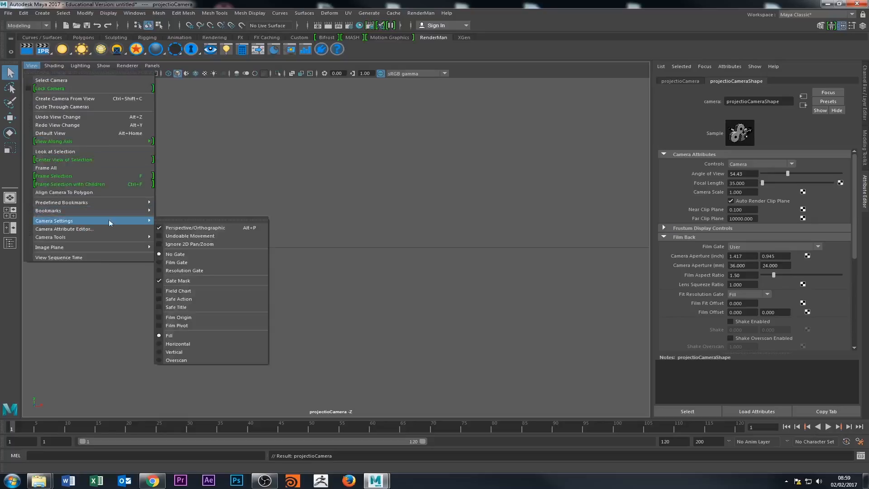
{"action": "left_click", "coordinate": [184, 272]}
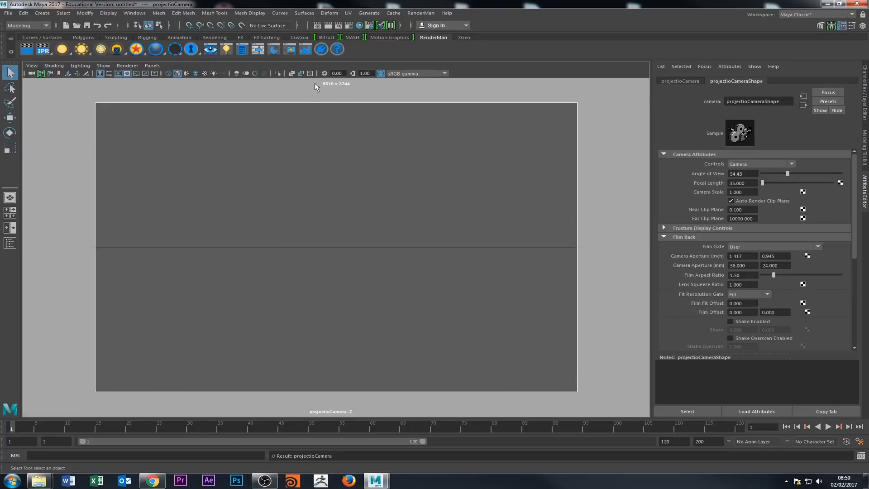
{"action": "left_click_drag", "start_coordinate": [420, 169], "coordinate": [319, 214], "text": "alt"}
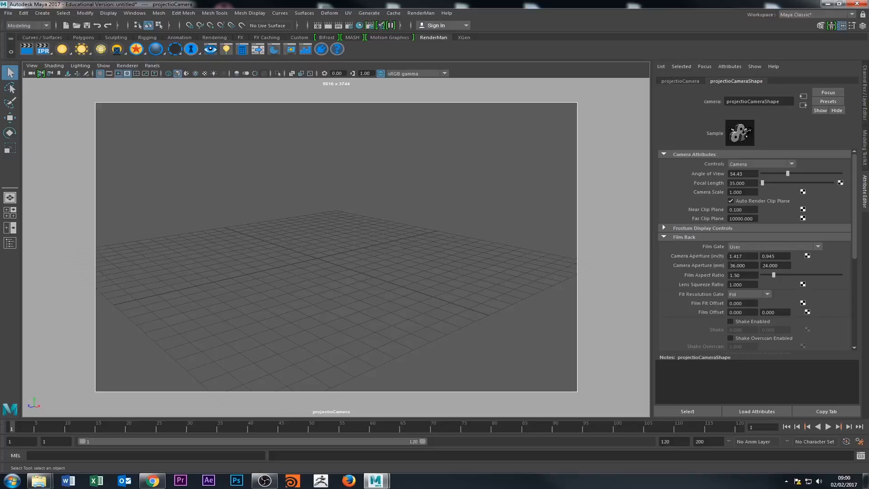
Review the camera model and focal length in IMG_8308's file properties.
{"action": "left_click_drag", "start_coordinate": [868, 119], "coordinate": [583, 117]}
{"action": "left_click_drag", "start_coordinate": [622, 186], "coordinate": [620, 212]}
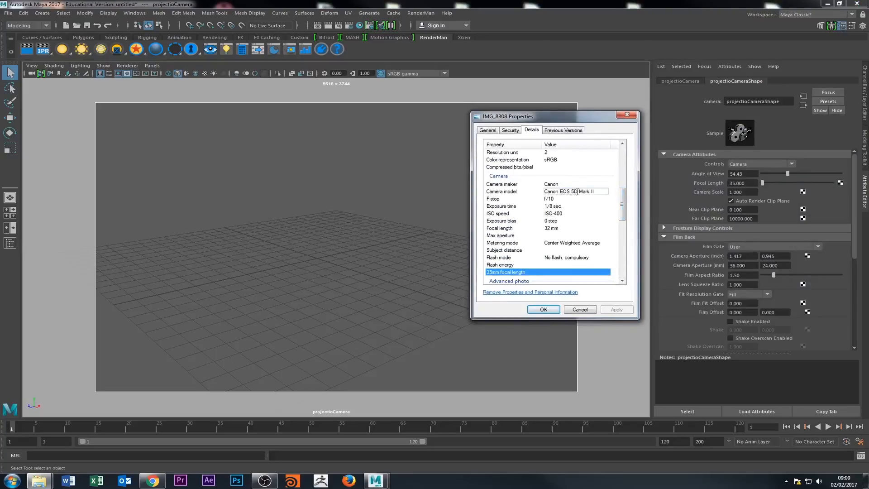
{"action": "scroll", "coordinate": [588, 199], "scroll_direction": "up", "scroll_amount": 2}
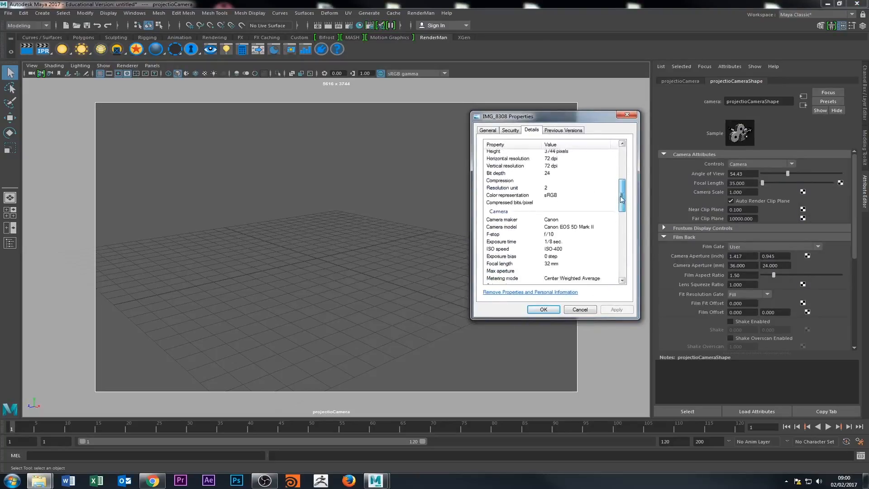
{"action": "scroll", "coordinate": [572, 207], "scroll_direction": "down", "scroll_amount": 1}
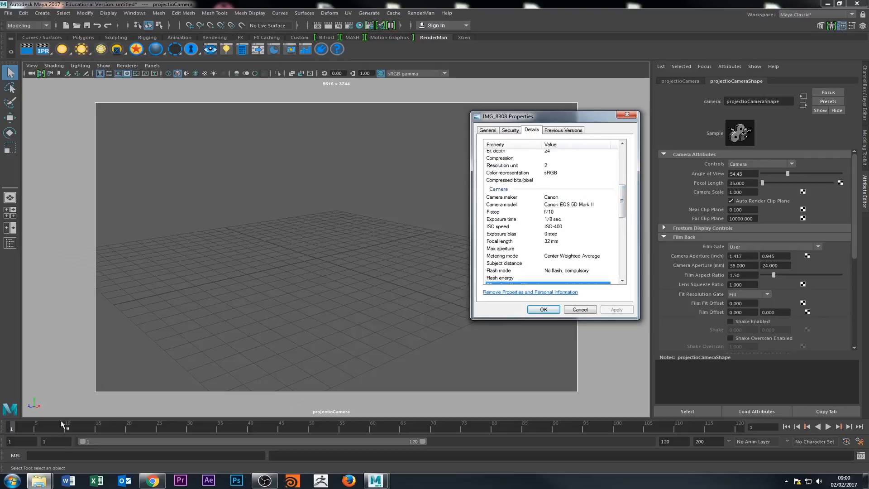
Switch to Chrome and examine the sensor size diagrams on Wikipedia's Image sensor format page.
{"action": "left_click", "coordinate": [153, 482]}
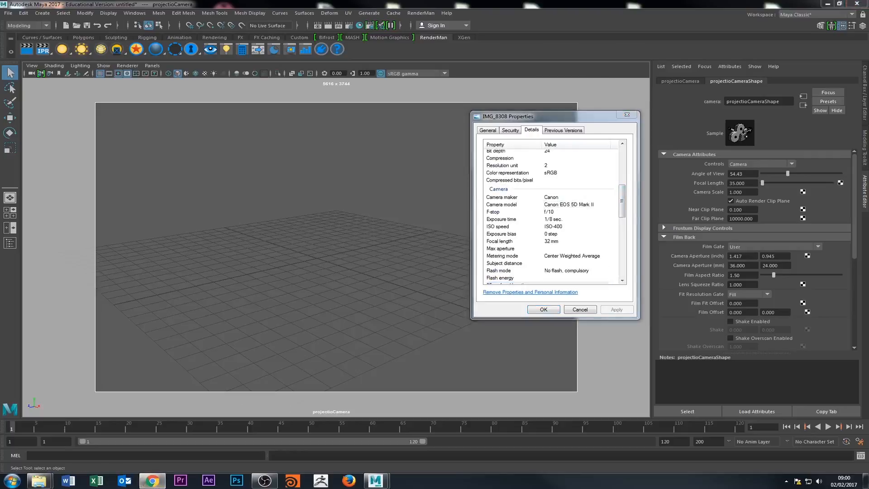
{"action": "left_click_drag", "start_coordinate": [868, 9], "coordinate": [254, 1]}
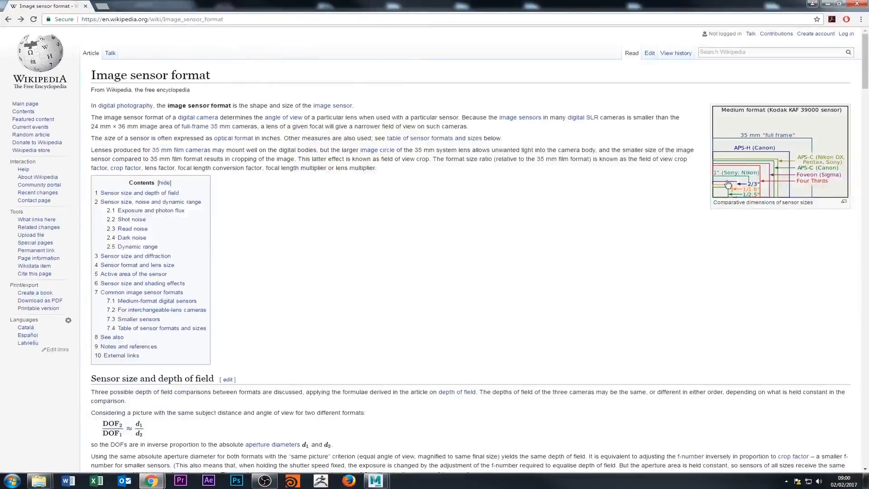
{"action": "left_click", "coordinate": [759, 163]}
{"action": "left_click", "coordinate": [8, 19]}
{"action": "left_click", "coordinate": [783, 157]}
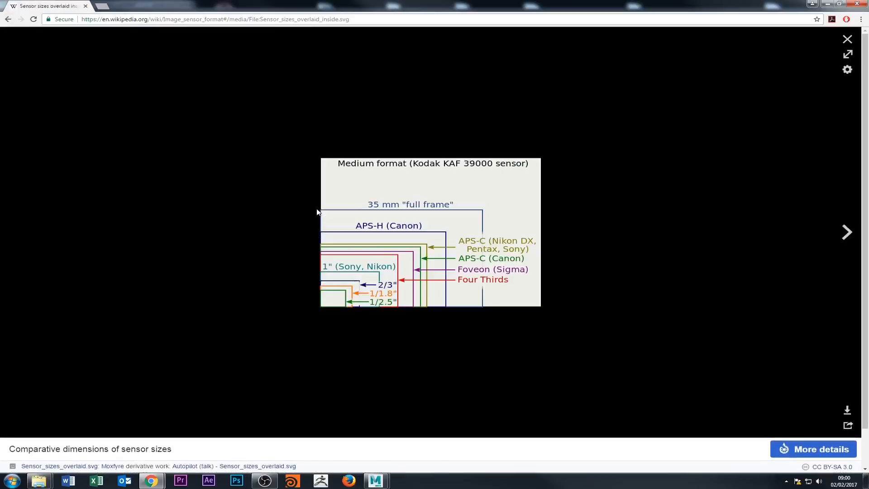
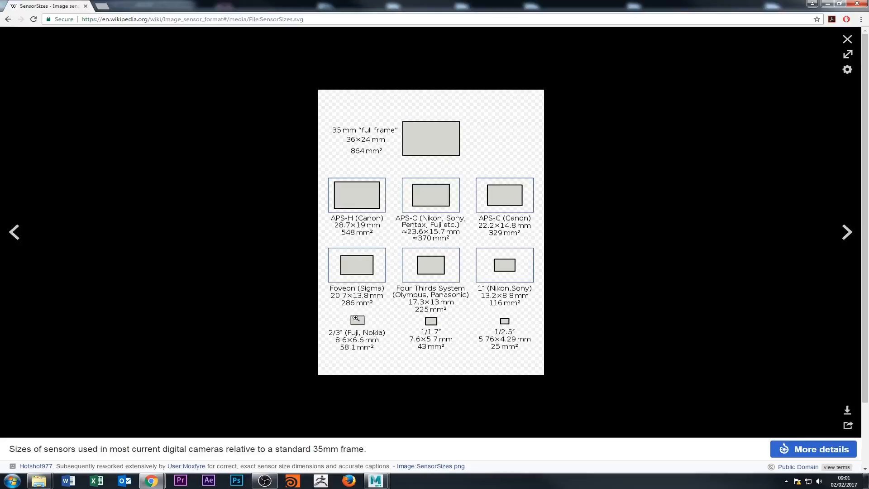
{"action": "left_click", "coordinate": [851, 43]}
Return to Maya and check projectioCamera's Camera Aperture in millimetres and Film Aspect Ratio against the full-frame sensor.
{"action": "mouse_move", "coordinate": [375, 481]}
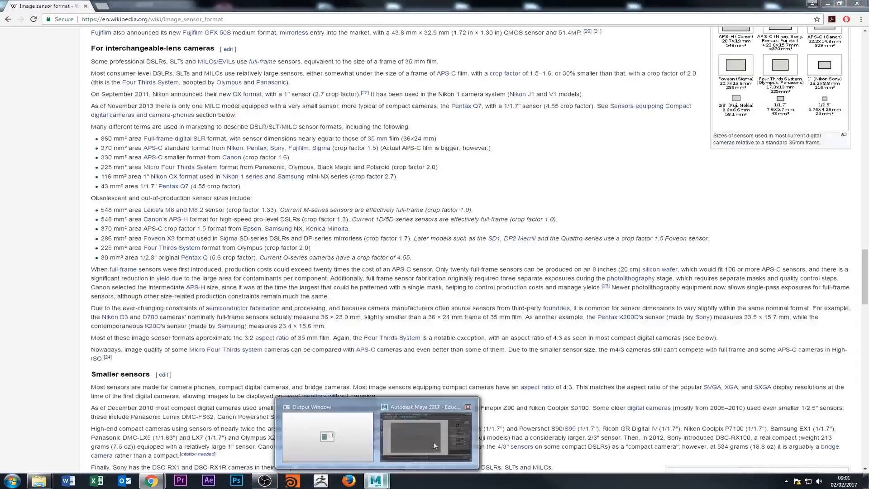
{"action": "left_click", "coordinate": [433, 442]}
{"action": "left_click", "coordinate": [731, 265]}
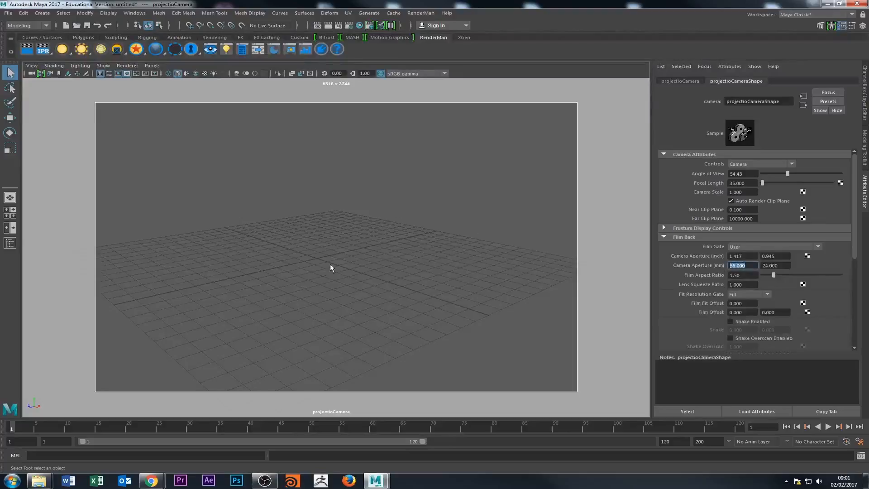
{"action": "left_click", "coordinate": [749, 266]}
{"action": "left_click_drag", "start_coordinate": [744, 269], "coordinate": [704, 270]}
{"action": "left_click_drag", "start_coordinate": [784, 264], "coordinate": [751, 275]}
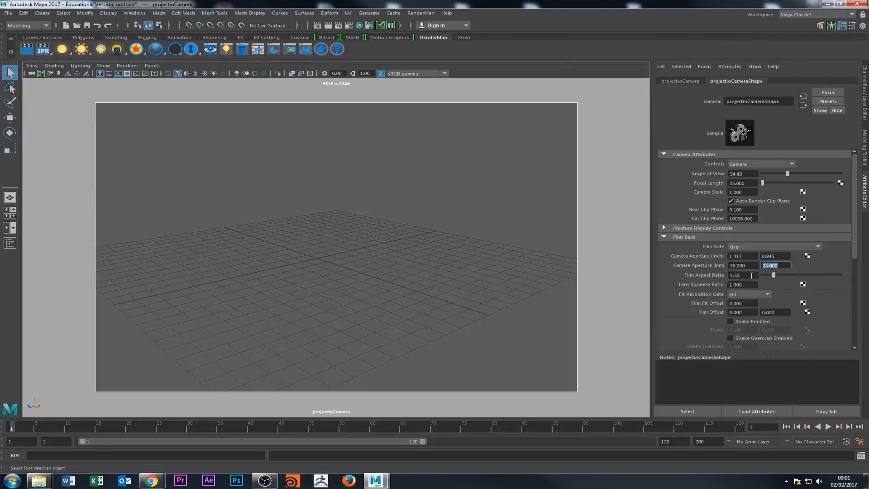
{"action": "left_click_drag", "start_coordinate": [750, 268], "coordinate": [722, 260]}
{"action": "left_click", "coordinate": [780, 265]}
{"action": "left_click_drag", "start_coordinate": [743, 265], "coordinate": [720, 267]}
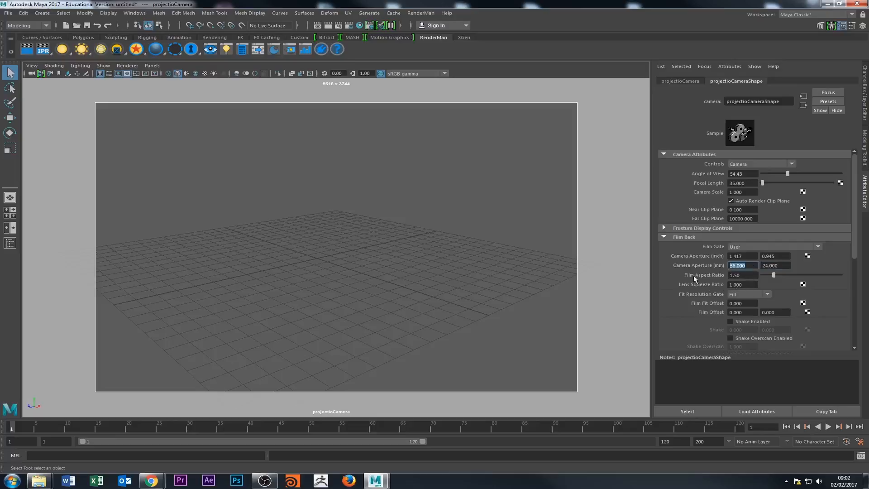
{"action": "double_click", "coordinate": [734, 274]}
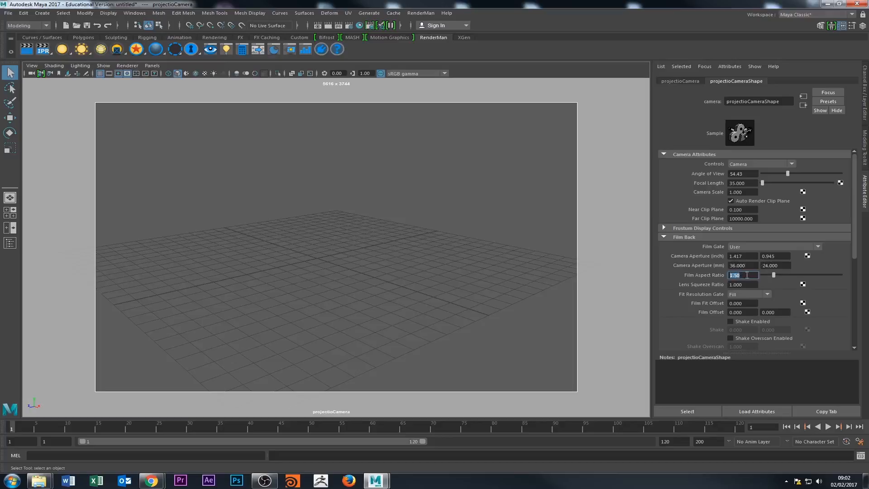
Open the Windows Calculator beside the camera attributes and divide the 36 mm aperture width by the 24 mm height.
{"action": "left_click", "coordinate": [12, 481]}
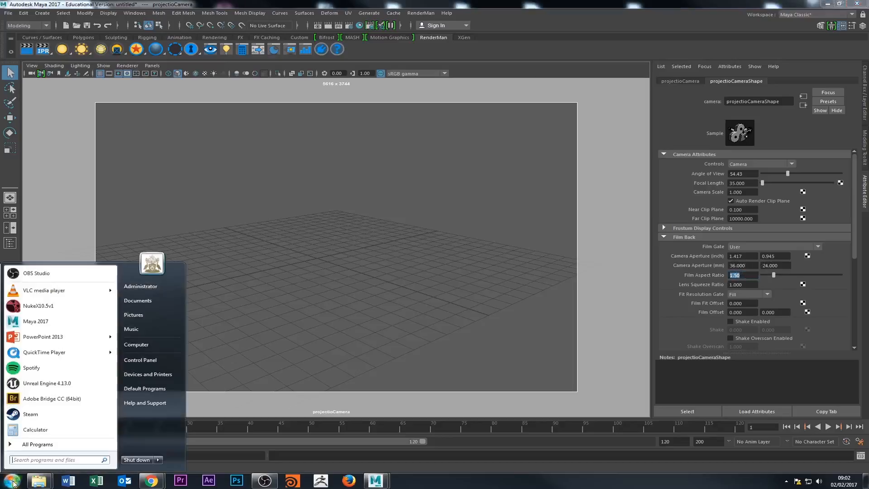
{"action": "left_click", "coordinate": [35, 430]}
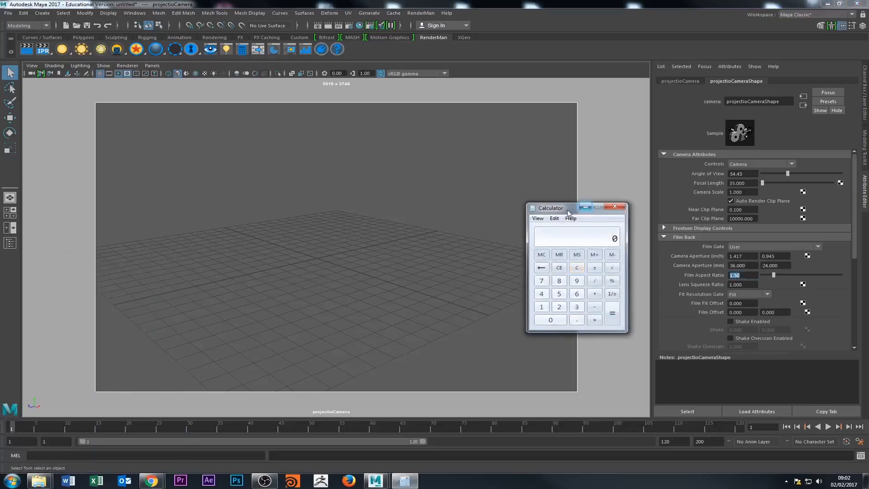
{"action": "left_click_drag", "start_coordinate": [568, 213], "coordinate": [465, 212]}
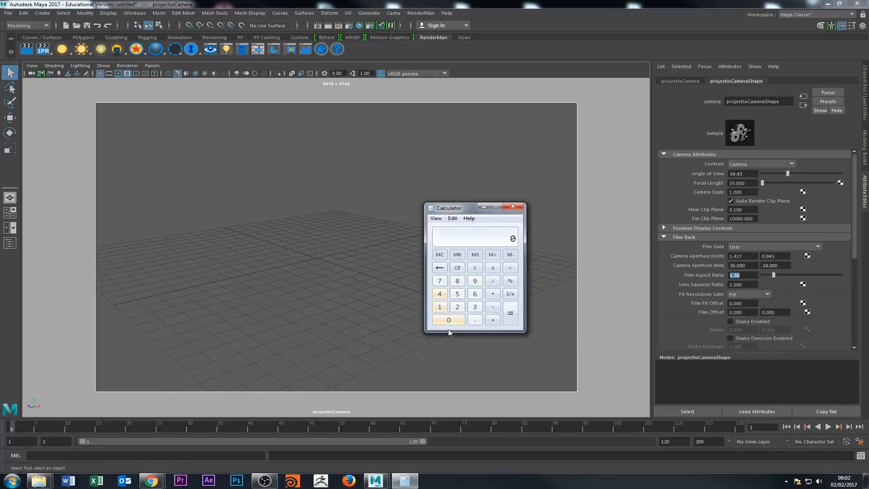
{"action": "left_click", "coordinate": [475, 307]}
{"action": "left_click", "coordinate": [475, 294]}
{"action": "left_click", "coordinate": [493, 281]}
{"action": "left_click", "coordinate": [458, 307]}
{"action": "left_click", "coordinate": [440, 294]}
{"action": "left_click", "coordinate": [510, 313]}
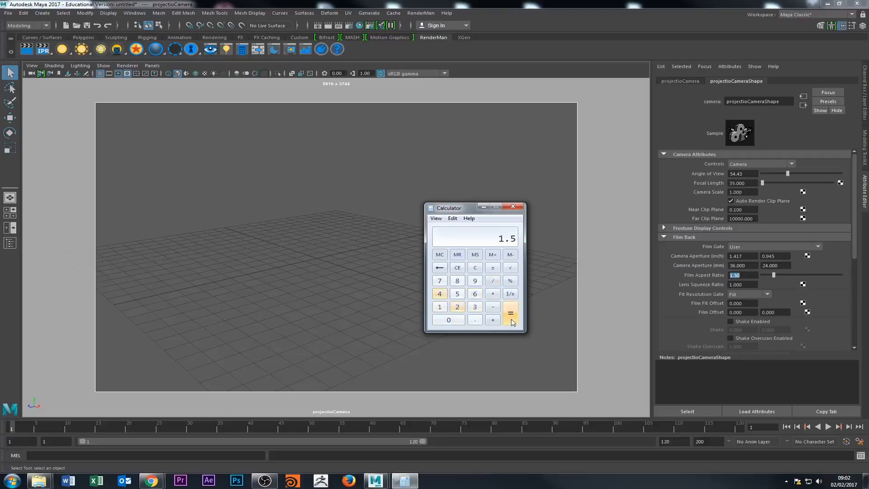
Clear the calculation, divide the image width 5616 by the height 3744, and close the Calculator.
{"action": "left_click", "coordinate": [457, 268]}
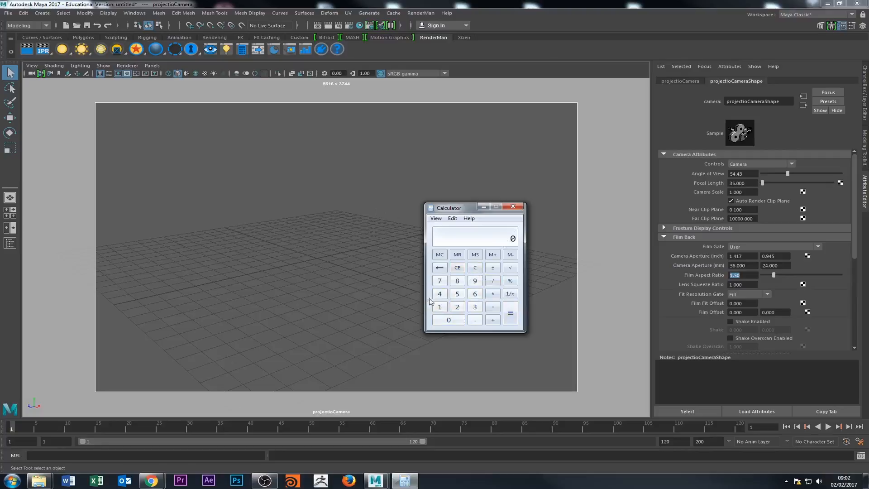
{"action": "type", "text": "5616 /"}
{"action": "left_click", "coordinate": [468, 309]}
{"action": "left_click", "coordinate": [439, 282]}
{"action": "left_click", "coordinate": [439, 294]}
{"action": "left_click", "coordinate": [439, 294]}
{"action": "left_click", "coordinate": [510, 313]}
{"action": "left_click", "coordinate": [512, 207]}
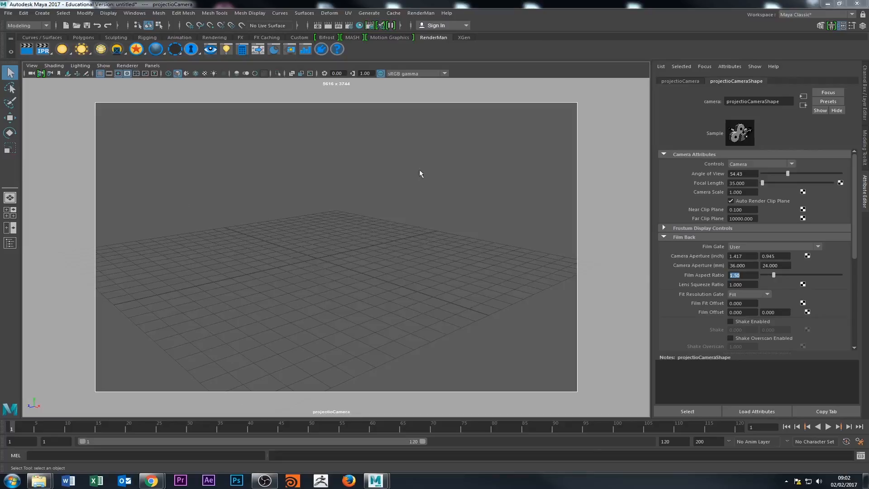
Clear the selection, and reselect the viewport's camera to show the projectioCamera shape attributes.
{"action": "left_click", "coordinate": [307, 253]}
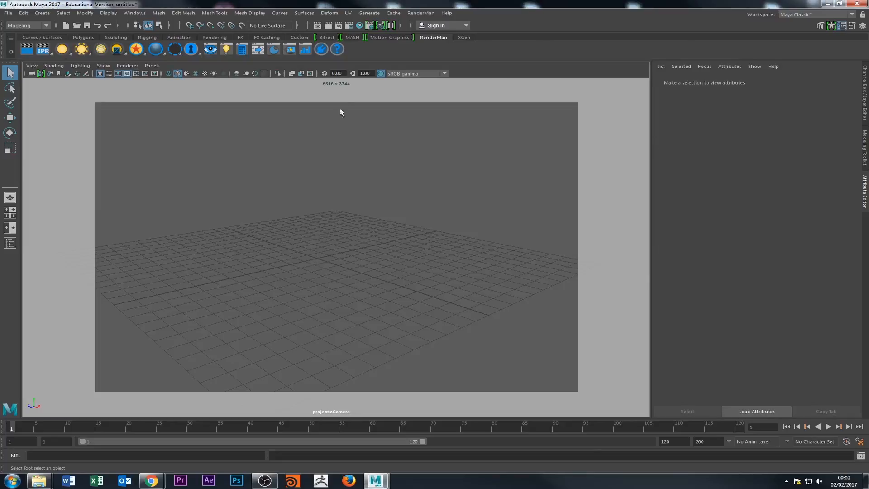
{"action": "left_click", "coordinate": [31, 72]}
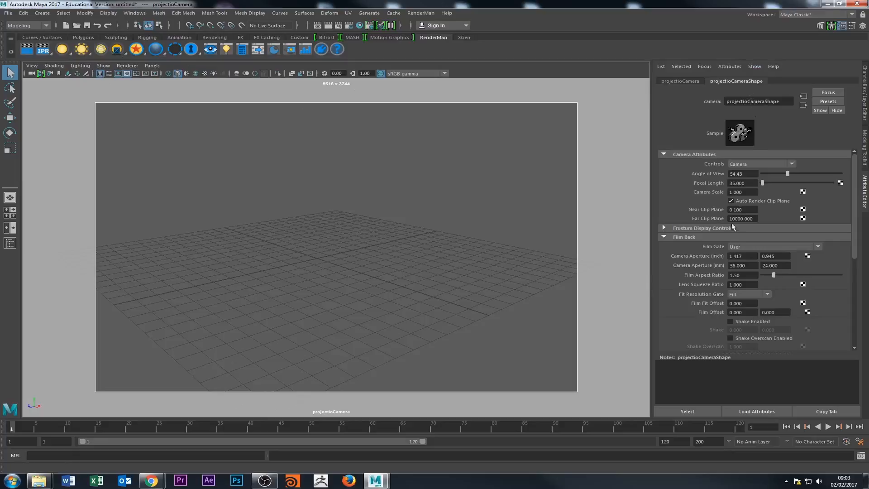
Create an image plane for projectioCamera from its shape's Environment attributes.
{"action": "left_click", "coordinate": [690, 82]}
{"action": "left_click", "coordinate": [725, 81]}
{"action": "scroll", "coordinate": [729, 276], "scroll_direction": "down", "scroll_amount": 5}
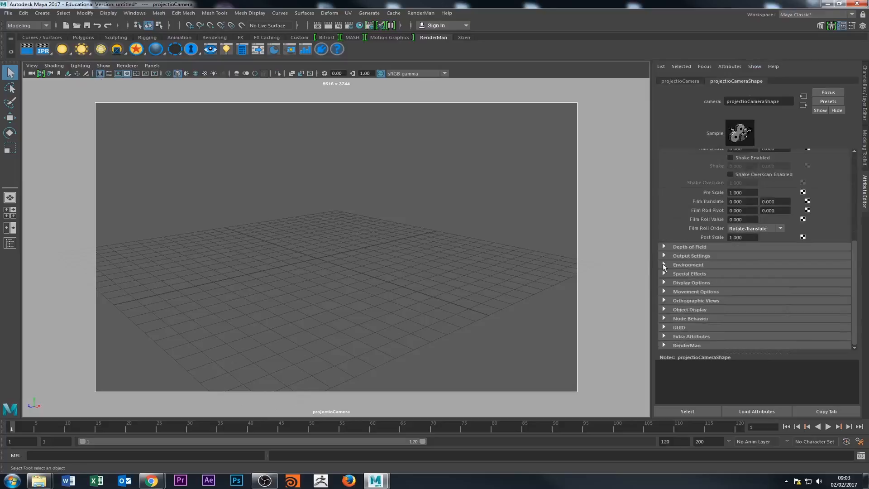
{"action": "left_click", "coordinate": [673, 267]}
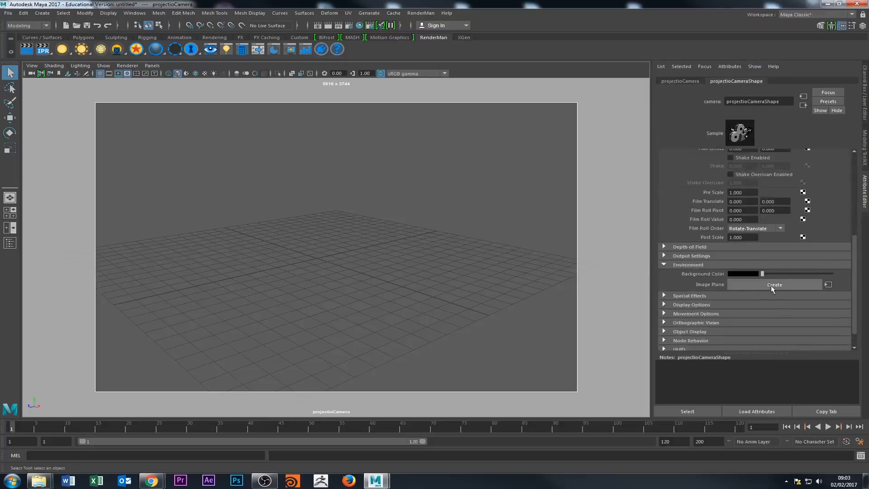
{"action": "left_click", "coordinate": [791, 285]}
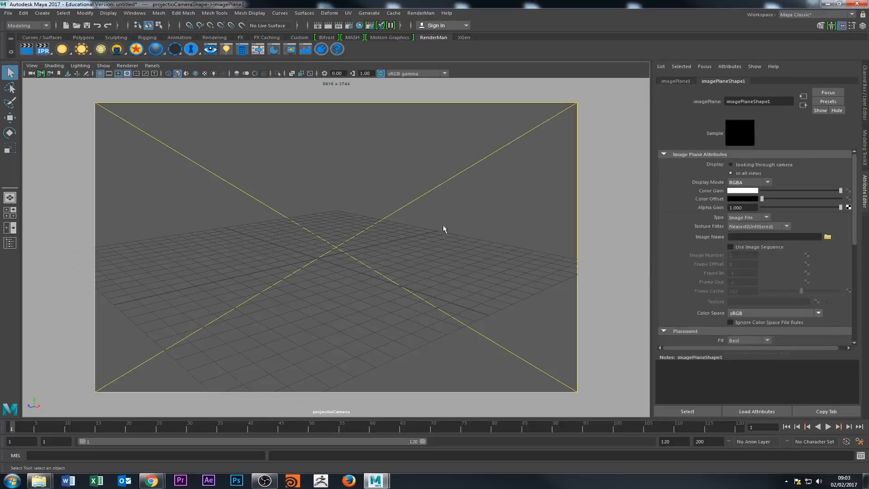
Load IMG_8308.JPG from the sourceimages folder into the new image plane, checking the name against the photo's open properties and closing them.
{"action": "left_click", "coordinate": [828, 236]}
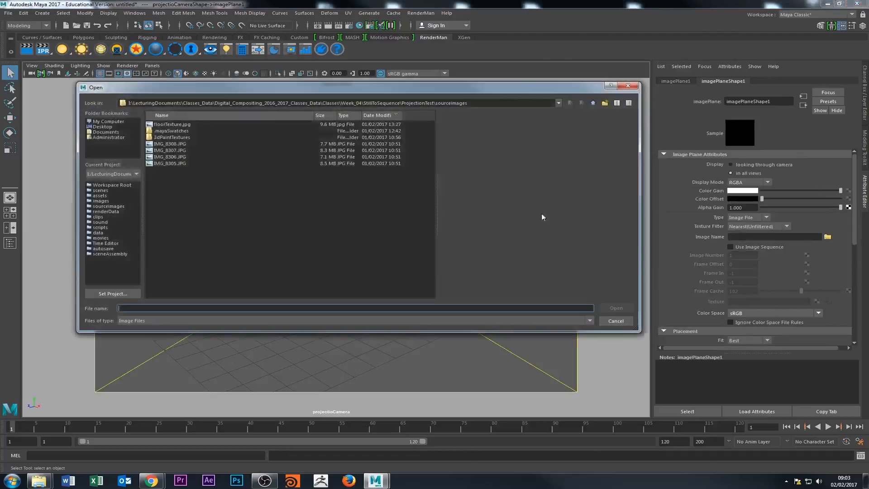
{"action": "left_click", "coordinate": [175, 144]}
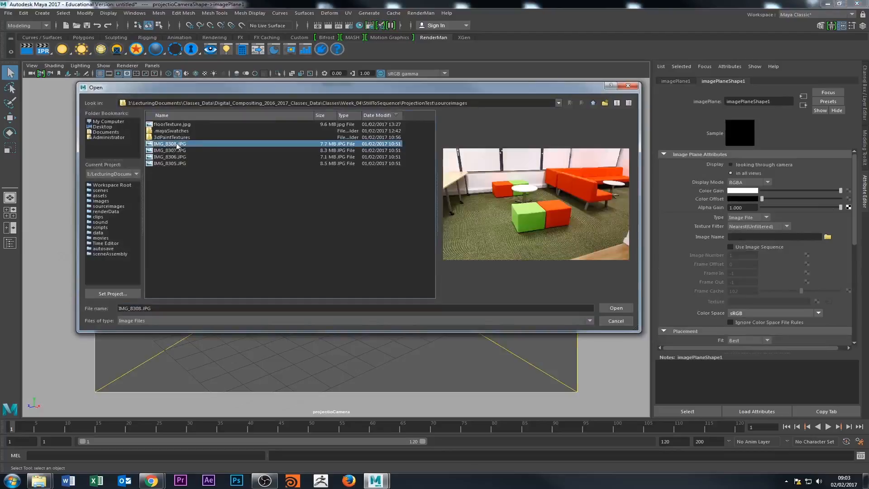
{"action": "mouse_move", "coordinate": [39, 481]}
{"action": "left_click", "coordinate": [159, 432]}
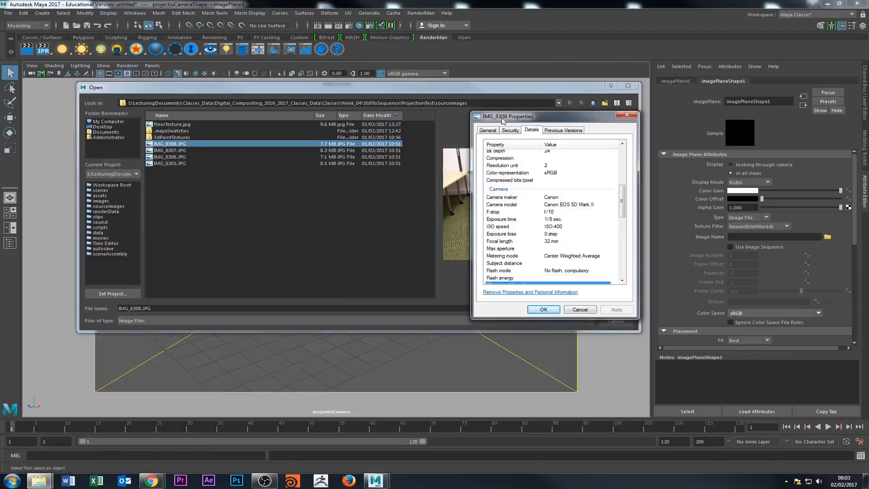
{"action": "left_click", "coordinate": [627, 115]}
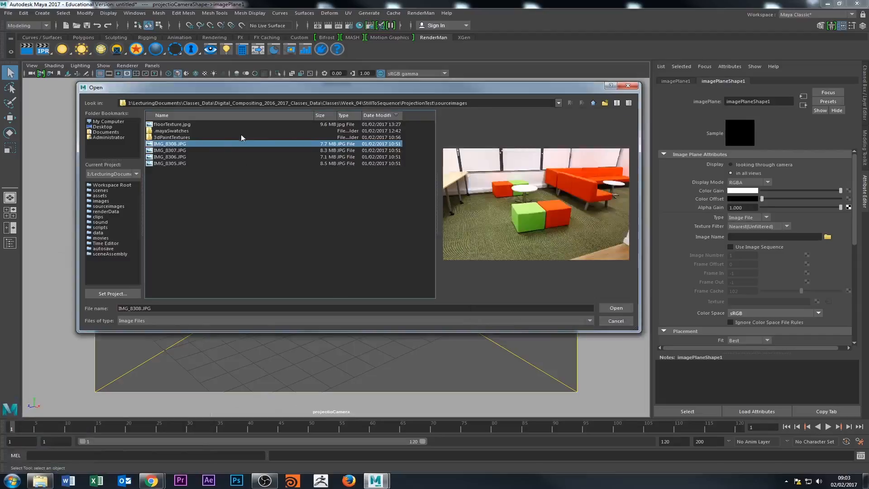
{"action": "left_click", "coordinate": [616, 307]}
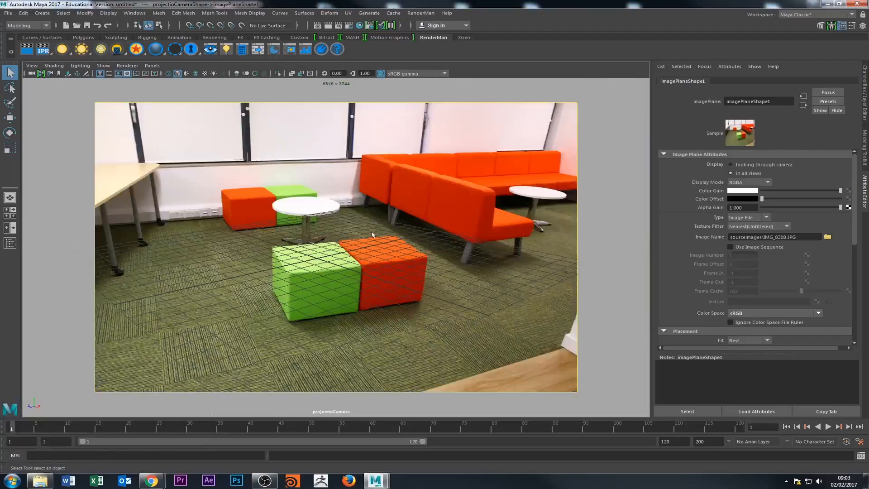
Inspect the image plane and camera from the persp view, select projectioCamera, and look through it again.
{"action": "left_click_drag", "start_coordinate": [503, 233], "coordinate": [108, 224], "text": "alt"}
{"action": "left_click", "coordinate": [10, 197]}
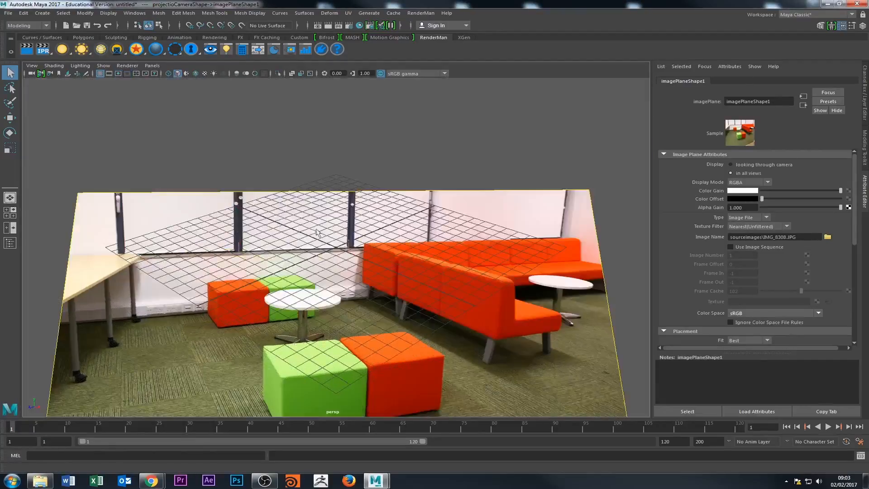
{"action": "left_click_drag", "start_coordinate": [366, 225], "coordinate": [456, 265], "text": "alt"}
{"action": "left_click", "coordinate": [455, 265]}
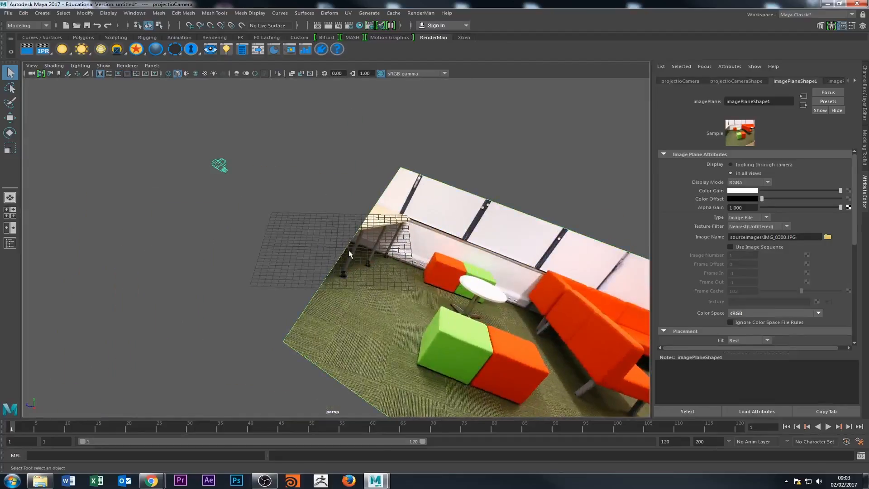
{"action": "left_click", "coordinate": [152, 65]}
{"action": "mouse_move", "coordinate": [167, 74]}
{"action": "left_click", "coordinate": [257, 82]}
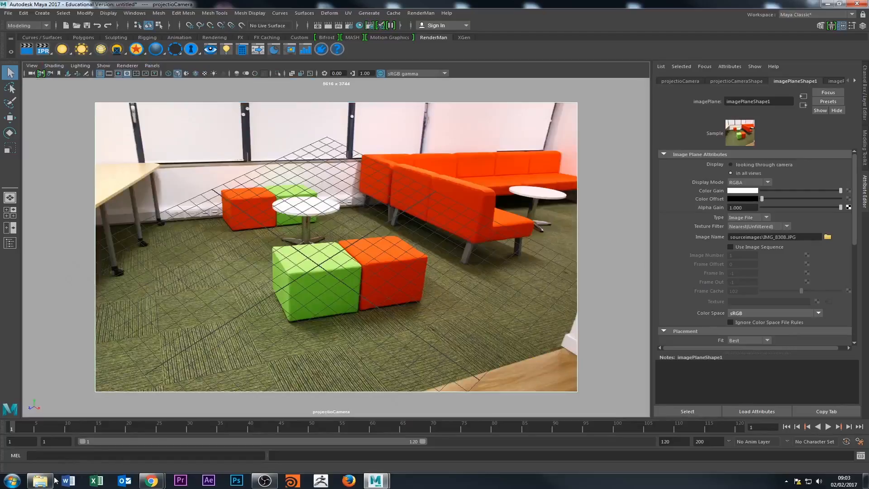
Switch to Windows Explorer, look up IMG_8308's focal length in its detailed file properties, and close them.
{"action": "left_click", "coordinate": [40, 480]}
{"action": "right_click", "coordinate": [399, 69]}
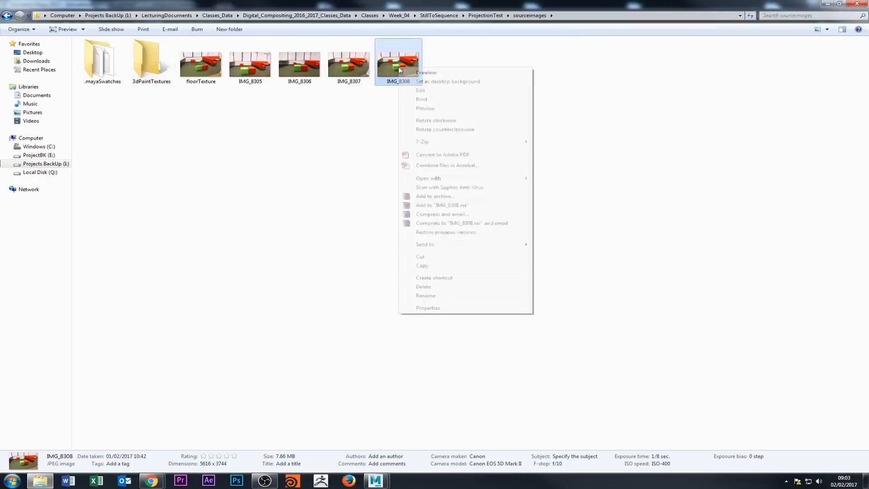
{"action": "left_click", "coordinate": [432, 307]}
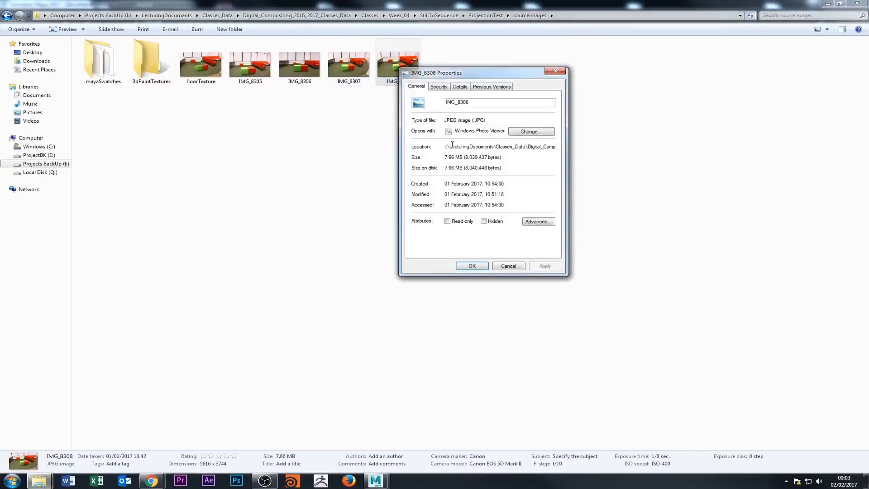
{"action": "left_click", "coordinate": [460, 86]}
{"action": "left_click_drag", "start_coordinate": [550, 121], "coordinate": [553, 160]}
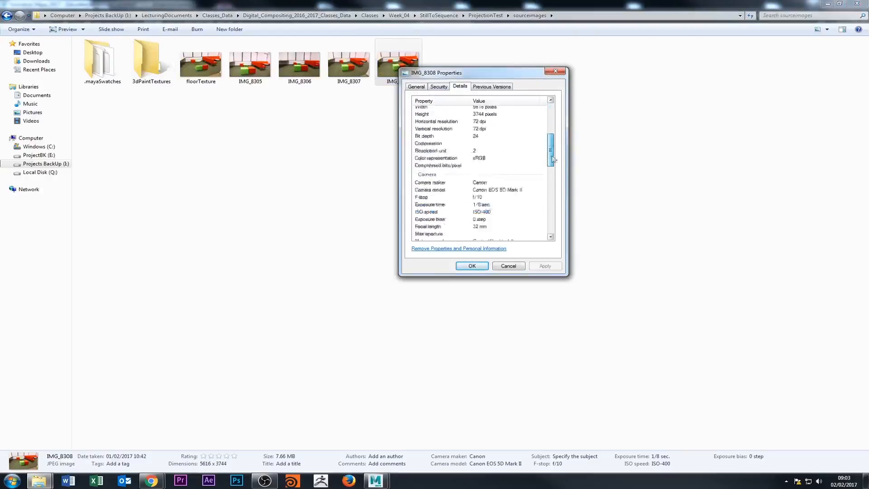
{"action": "scroll", "coordinate": [498, 209], "scroll_direction": "down", "scroll_amount": 5}
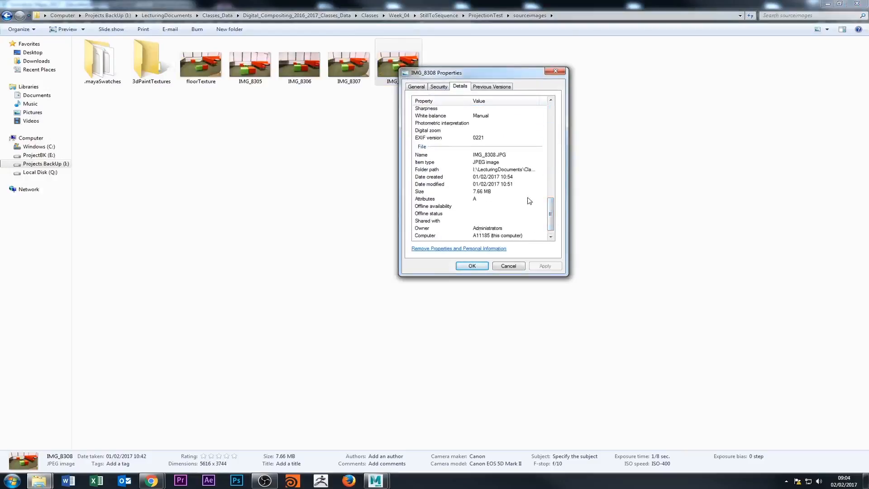
{"action": "scroll", "coordinate": [529, 201], "scroll_direction": "down", "scroll_amount": 1}
{"action": "left_click_drag", "start_coordinate": [550, 217], "coordinate": [563, 157]}
{"action": "left_click", "coordinate": [479, 198]}
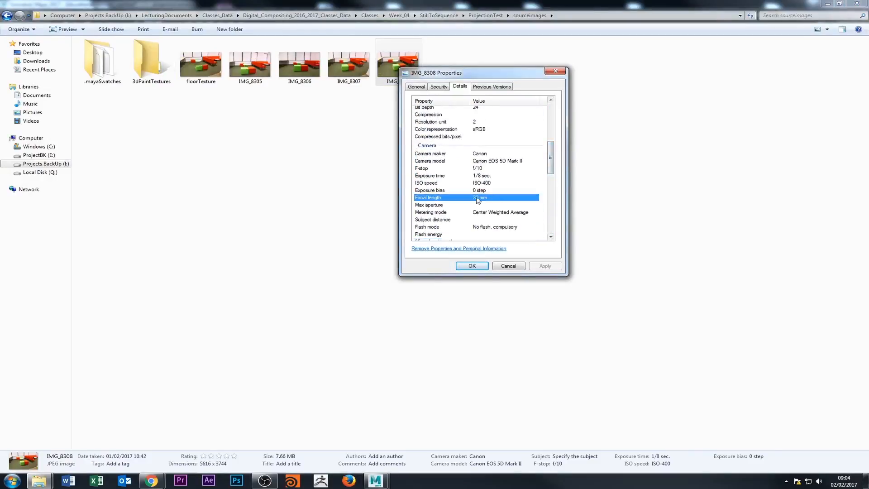
{"action": "left_click", "coordinate": [555, 71]}
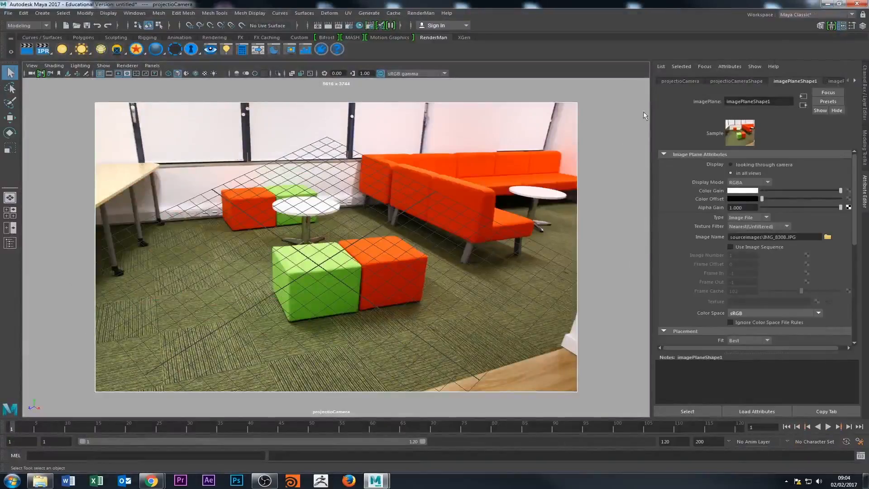
Return to Maya and set projectioCameraShape's Focal Length to 32.
{"action": "left_click", "coordinate": [724, 81]}
{"action": "scroll", "coordinate": [680, 200], "scroll_direction": "up", "scroll_amount": 5}
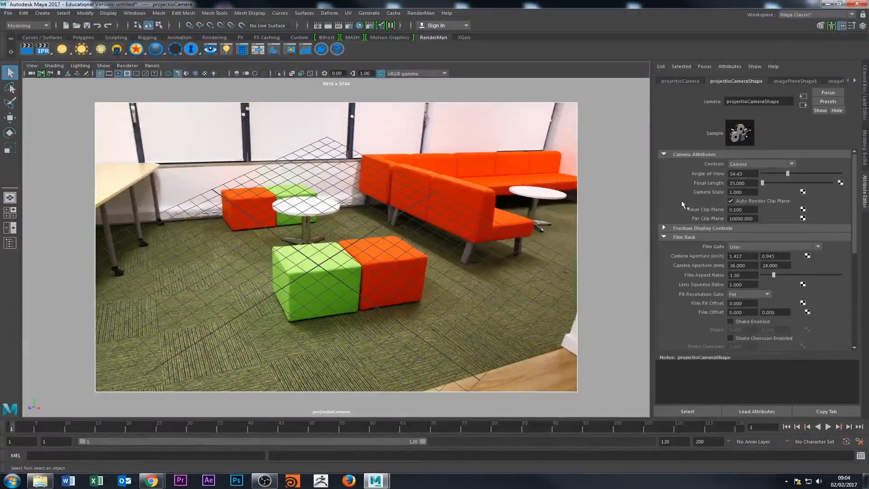
{"action": "left_click", "coordinate": [738, 182]}
{"action": "type", "text": "32"}
{"action": "key", "text": "Return"}
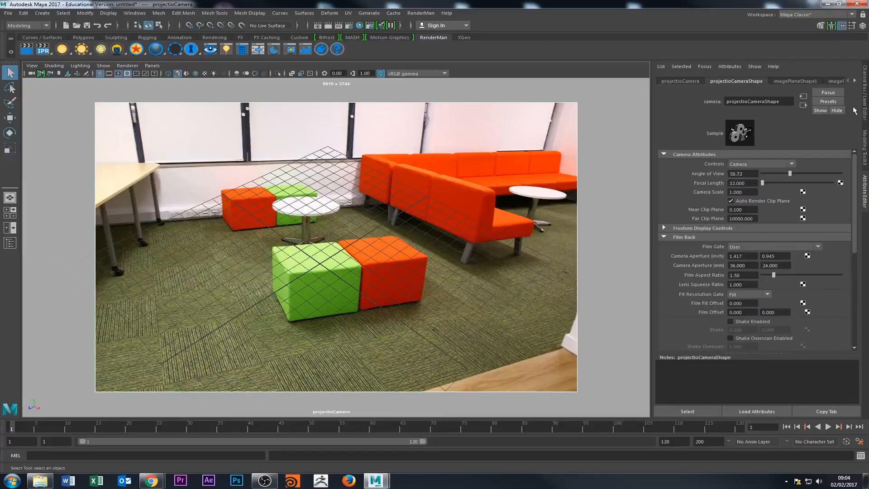
Show the Channel Box and orbit, dolly and track projectioCamera to roughly align the ground grid with the photo's carpet tiles.
{"action": "left_click", "coordinate": [865, 144]}
{"action": "left_click", "coordinate": [865, 181]}
{"action": "left_click", "coordinate": [865, 105]}
{"action": "left_click_drag", "start_coordinate": [421, 213], "coordinate": [395, 199], "text": "alt"}
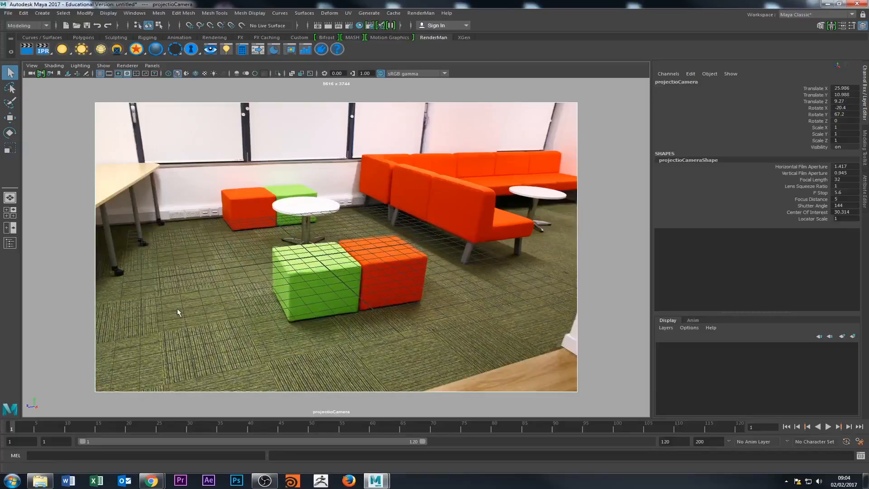
{"action": "left_click_drag", "start_coordinate": [178, 312], "coordinate": [178, 308], "text": "alt"}
{"action": "right_click_drag", "start_coordinate": [212, 271], "coordinate": [179, 269], "text": "alt"}
{"action": "middle_click_drag", "start_coordinate": [185, 291], "coordinate": [188, 298], "text": "alt"}
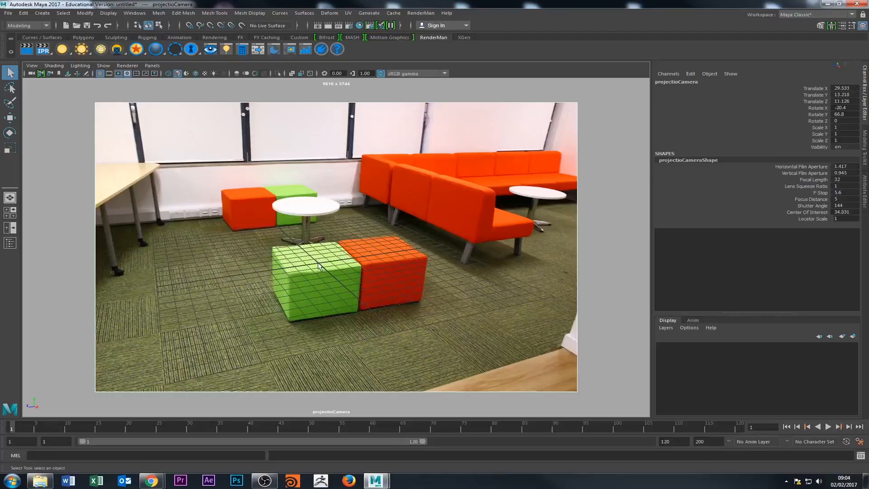
Refine projectioCamera's position and tilt so the grid's edges follow the carpet tile lines around the front cubes, and select the camera.
{"action": "left_click", "coordinate": [289, 294]}
{"action": "middle_click_drag", "start_coordinate": [290, 293], "coordinate": [329, 343], "text": "alt"}
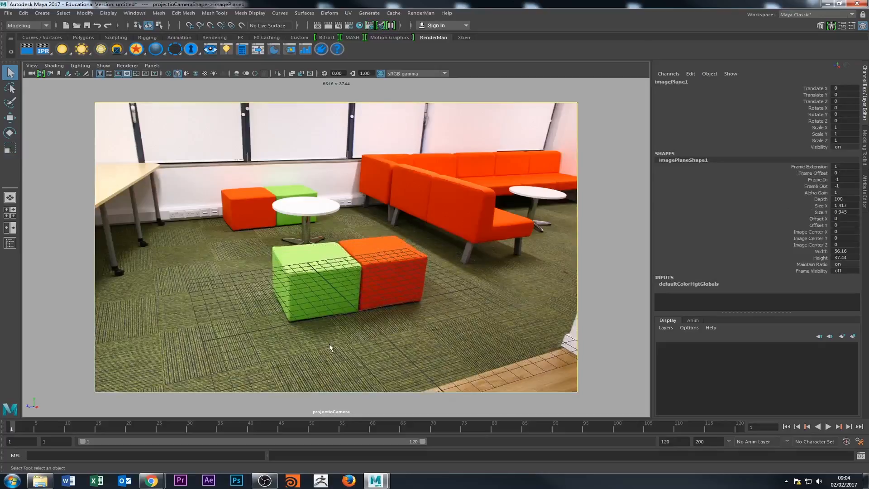
{"action": "left_click_drag", "start_coordinate": [329, 344], "coordinate": [326, 344], "text": "alt"}
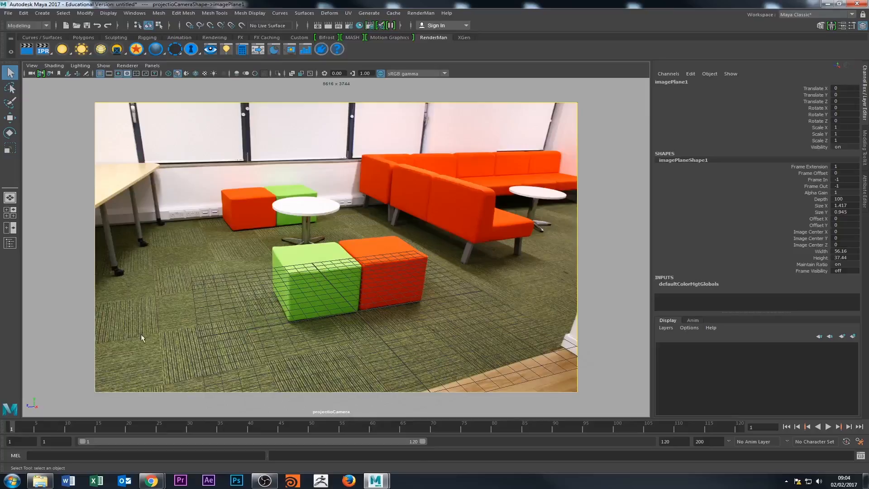
{"action": "middle_click_drag", "start_coordinate": [273, 343], "coordinate": [270, 340], "text": "alt"}
{"action": "left_click_drag", "start_coordinate": [270, 340], "coordinate": [240, 351], "text": "alt"}
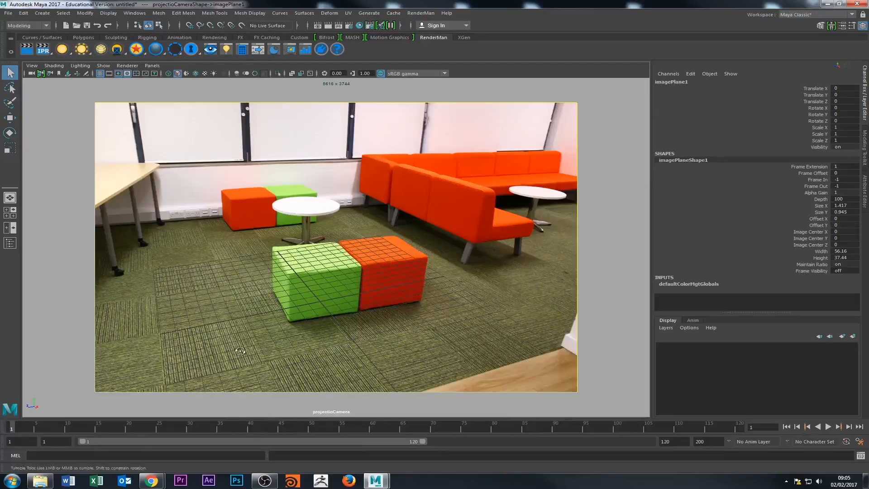
{"action": "left_click_drag", "start_coordinate": [267, 309], "coordinate": [272, 307], "text": "alt"}
{"action": "left_click_drag", "start_coordinate": [488, 273], "coordinate": [469, 271], "text": "alt"}
{"action": "left_click_drag", "start_coordinate": [228, 296], "coordinate": [240, 284], "text": "alt"}
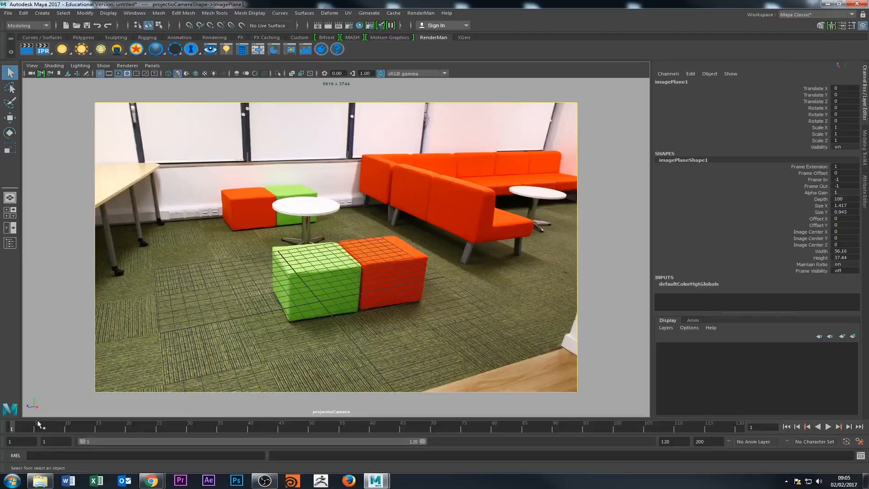
{"action": "left_click", "coordinate": [31, 74]}
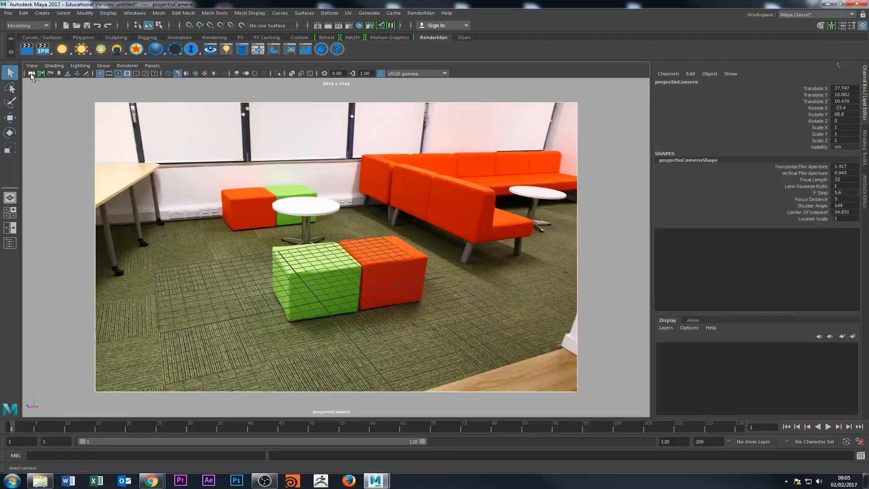
Try a Rotate Z of 2 on projectioCamera and undo it.
{"action": "left_click", "coordinate": [819, 121]}
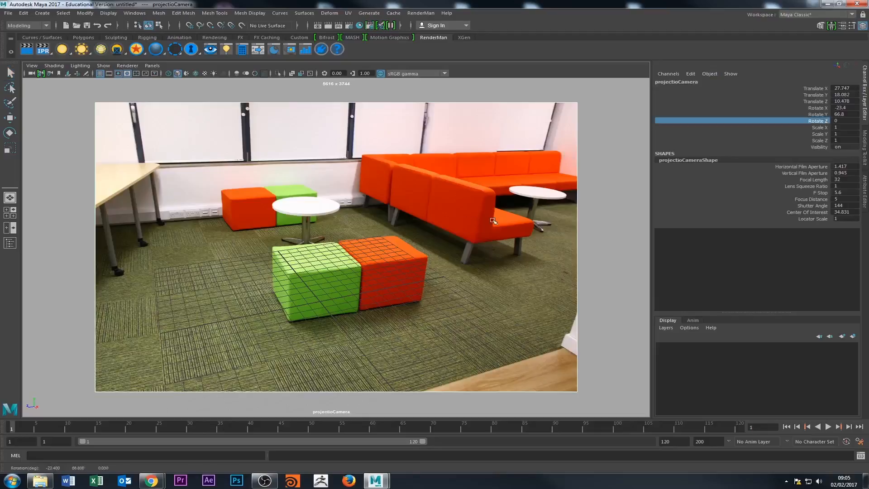
{"action": "double_click", "coordinate": [846, 122]}
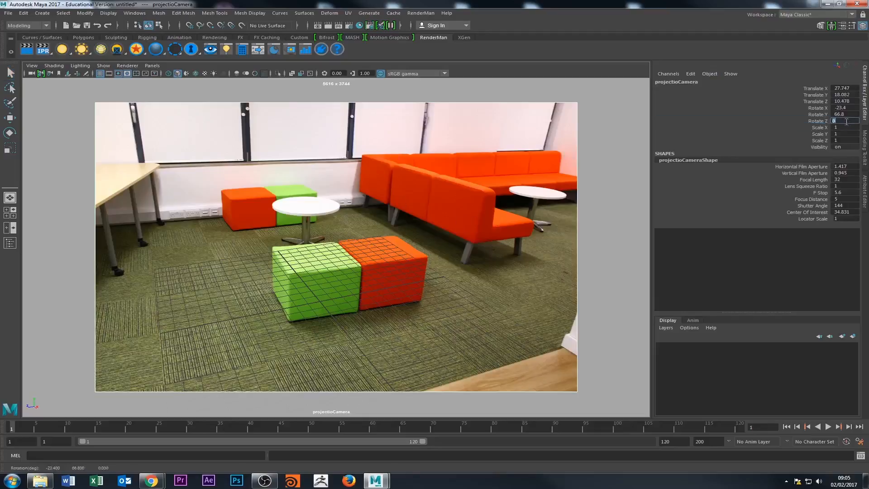
{"action": "type", "text": "2"}
{"action": "key", "text": "Return"}
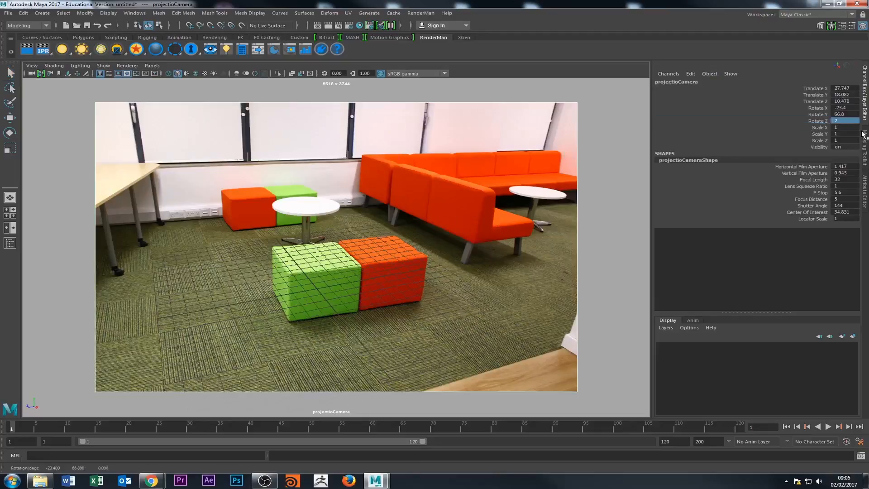
{"action": "key", "text": "ctrl+z"}
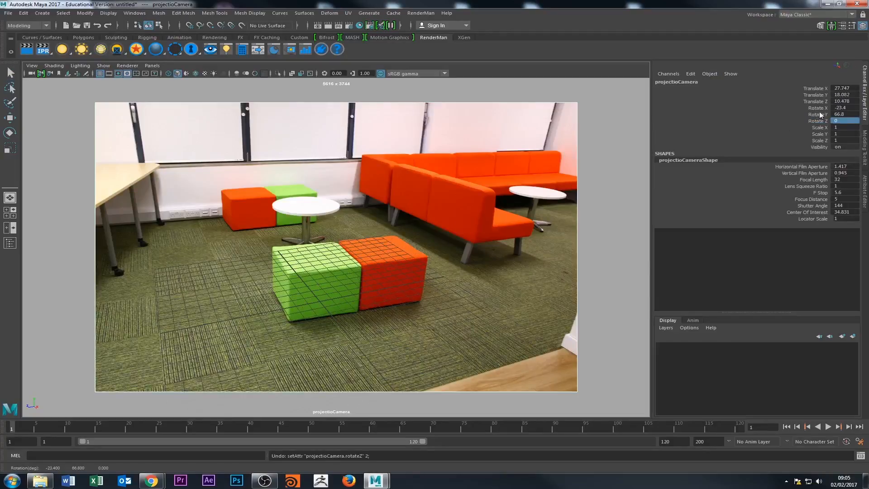
Set projectioCamera's Rotate X to -22 and track the camera to realign the grid with the carpet.
{"action": "double_click", "coordinate": [846, 108]}
{"action": "type", "text": "-2"}
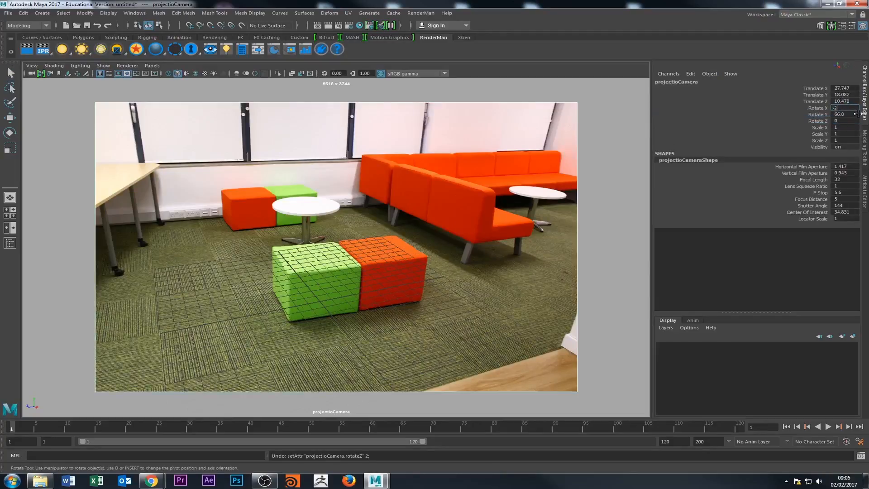
{"action": "type", "text": "2"}
{"action": "key", "text": "Return"}
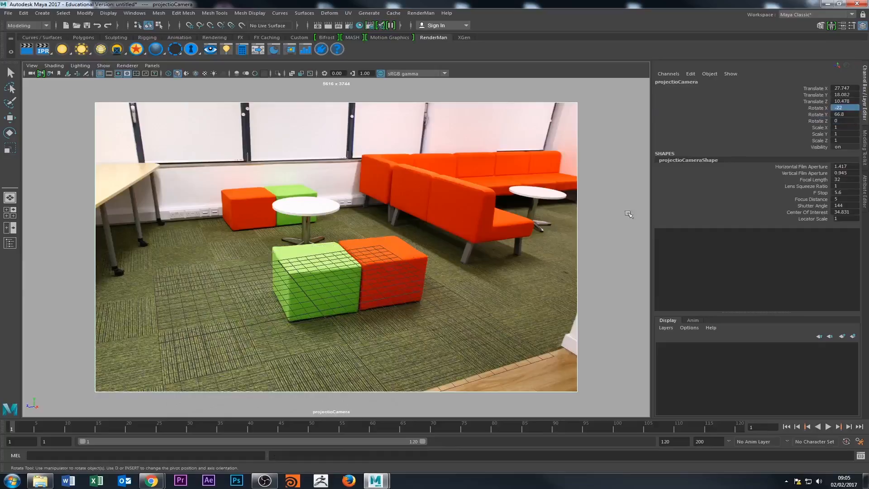
{"action": "middle_click_drag", "start_coordinate": [415, 343], "coordinate": [417, 331], "text": "alt"}
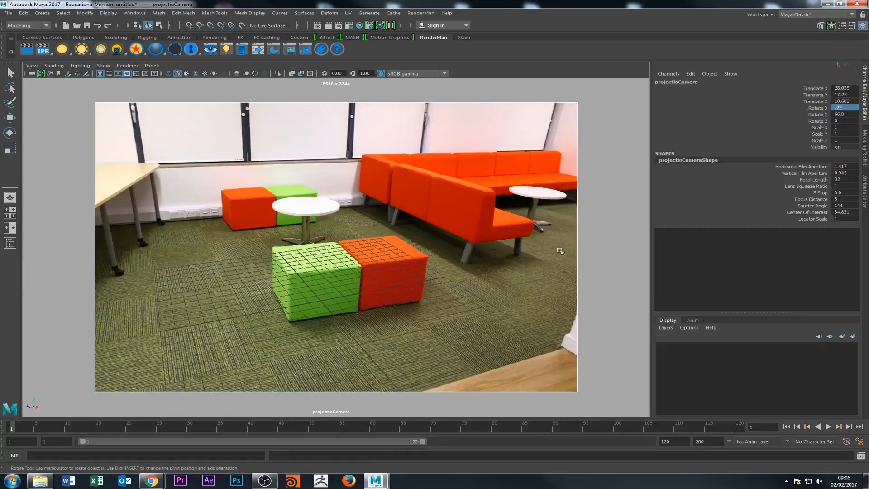
Try a Rotate Y of 70 on projectioCamera and undo it.
{"action": "double_click", "coordinate": [845, 115]}
{"action": "key", "text": "Return"}
{"action": "key", "text": "ctrl+z"}
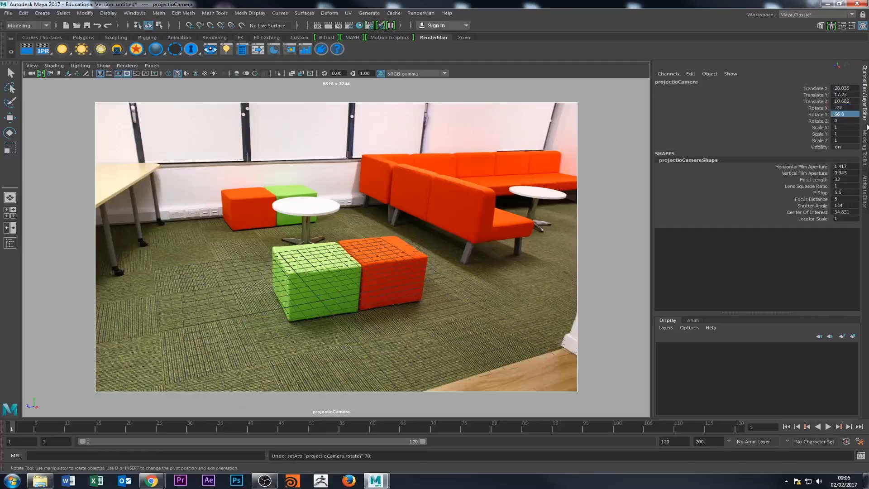
Set projectioCamera's Rotate Z to -10.
{"action": "double_click", "coordinate": [840, 121]}
{"action": "type", "text": "10"}
{"action": "key", "text": "Return"}
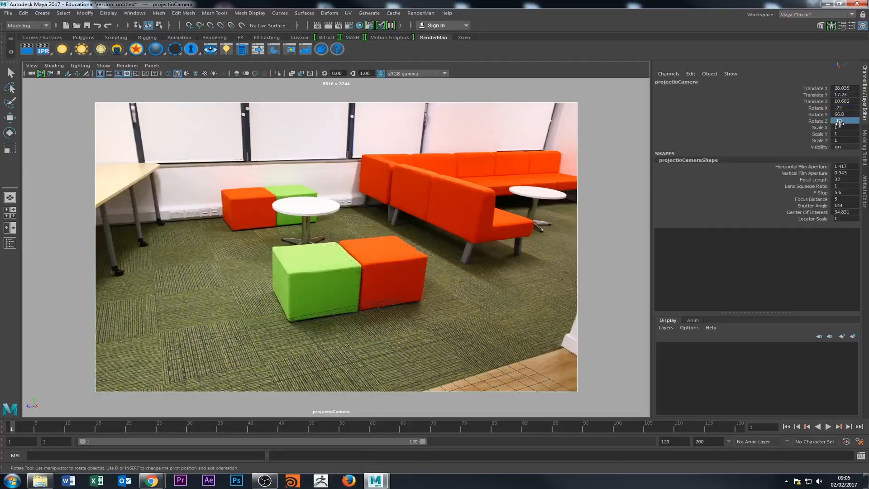
Undo the last Rotate Z change on projectioCamera and set its Rotate X to -20.
{"action": "key", "text": "ctrl+z"}
{"action": "double_click", "coordinate": [849, 108]}
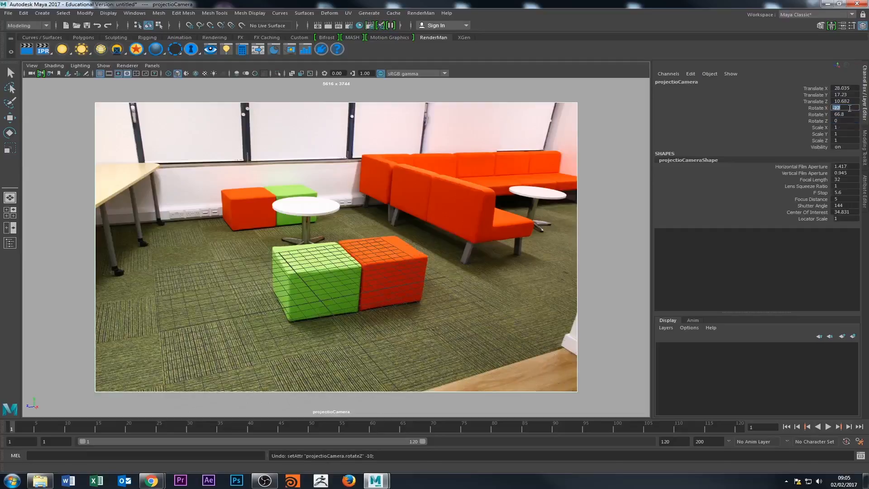
{"action": "type", "text": "-20"}
{"action": "key", "text": "Return"}
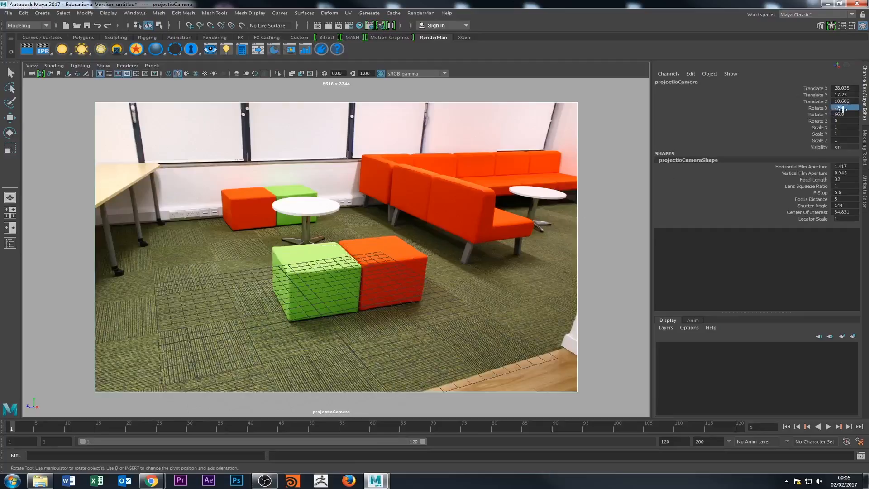
Set projectioCamera's Rotate X to -18 and track the camera to move the grid back over the carpet.
{"action": "double_click", "coordinate": [840, 108]}
{"action": "type", "text": "-18"}
{"action": "key", "text": "Return"}
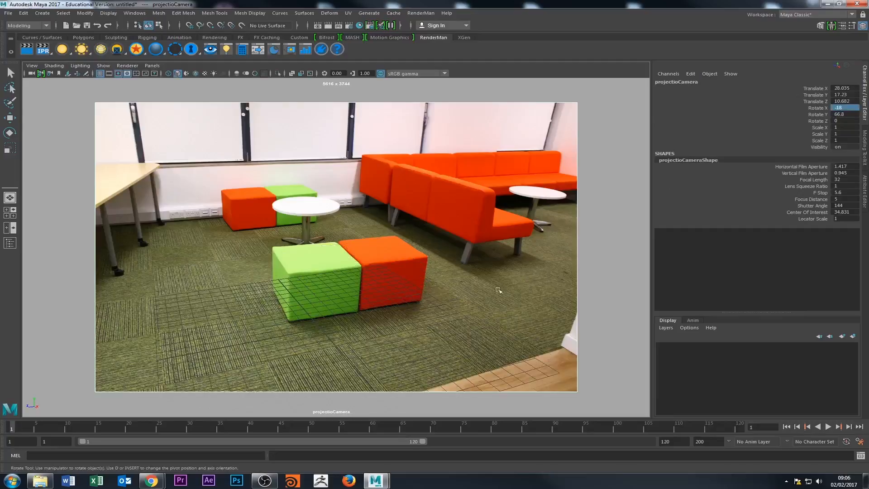
{"action": "middle_click_drag", "start_coordinate": [490, 290], "coordinate": [474, 273], "text": "alt"}
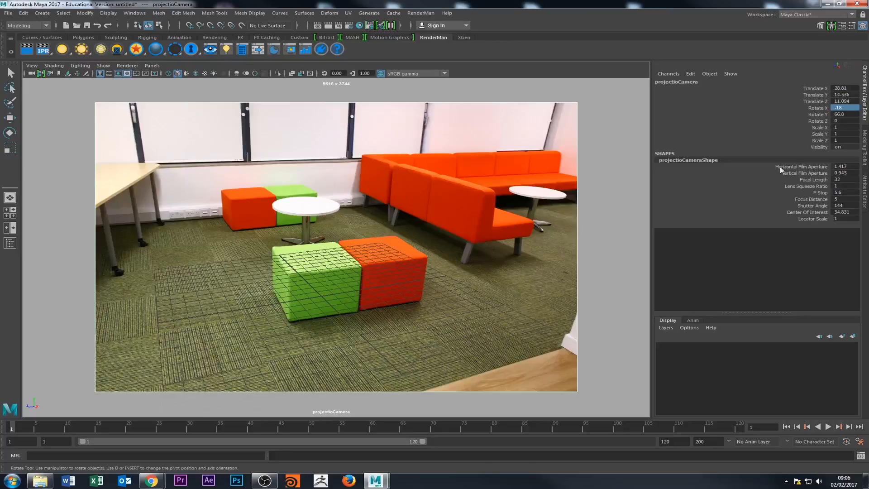
Try a Rotate Y of 80 on projectioCamera and undo it.
{"action": "double_click", "coordinate": [840, 114]}
{"action": "type", "text": "80"}
{"action": "key", "text": "Return"}
{"action": "key", "text": "ctrl+z"}
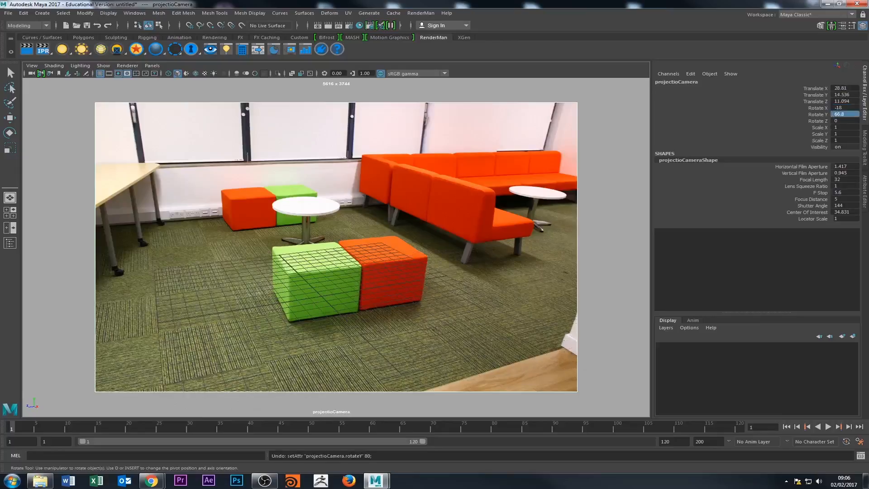
Try a Rotate Z of 10 on projectioCamera.
{"action": "double_click", "coordinate": [846, 121]}
{"action": "type", "text": "10"}
{"action": "key", "text": "Return"}
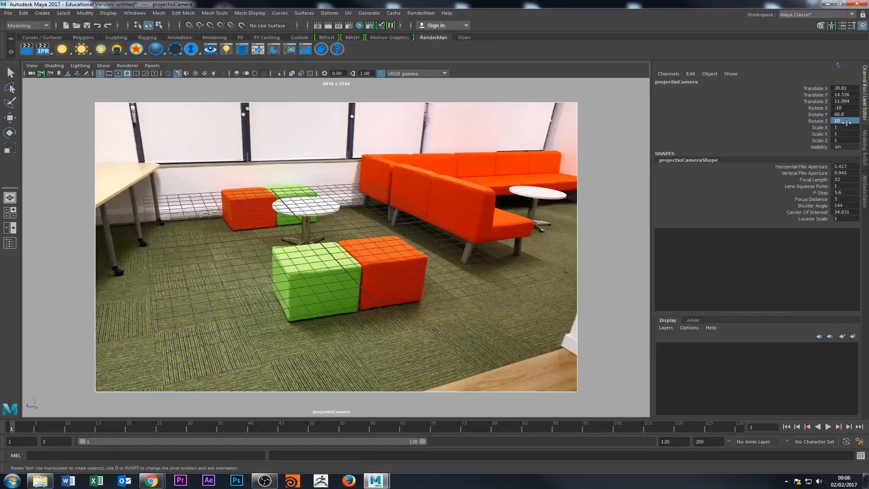
{"action": "key", "text": "5"}
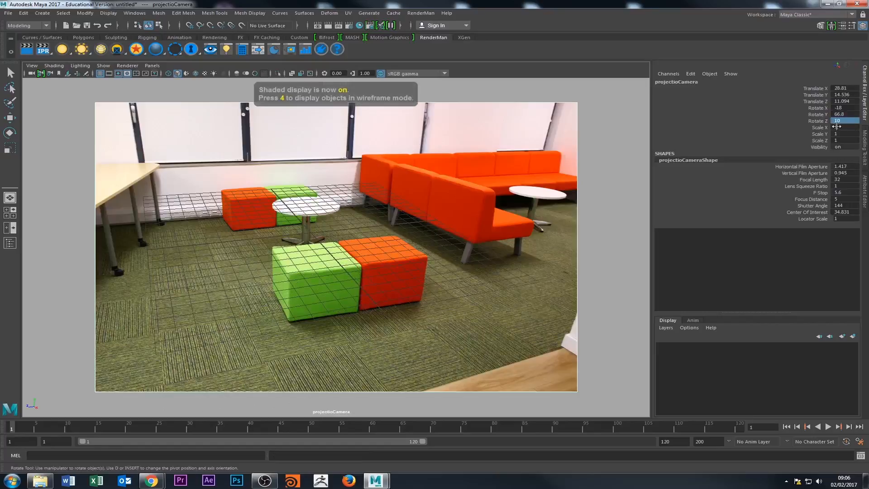
Set projectioCamera's Rotate Z to 4 and track the camera slightly to align the grid with the carpet tiles.
{"action": "double_click", "coordinate": [851, 121]}
{"action": "type", "text": "4"}
{"action": "key", "text": "Return"}
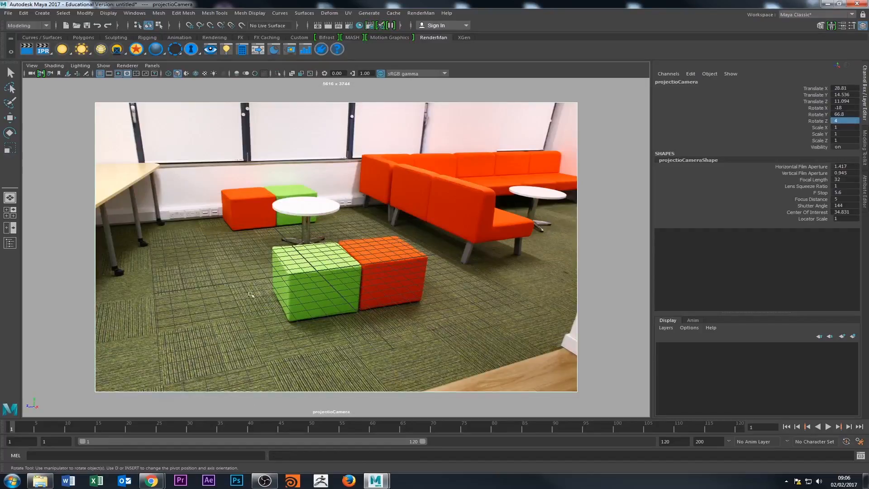
{"action": "middle_click_drag", "start_coordinate": [275, 313], "coordinate": [279, 315], "text": "alt"}
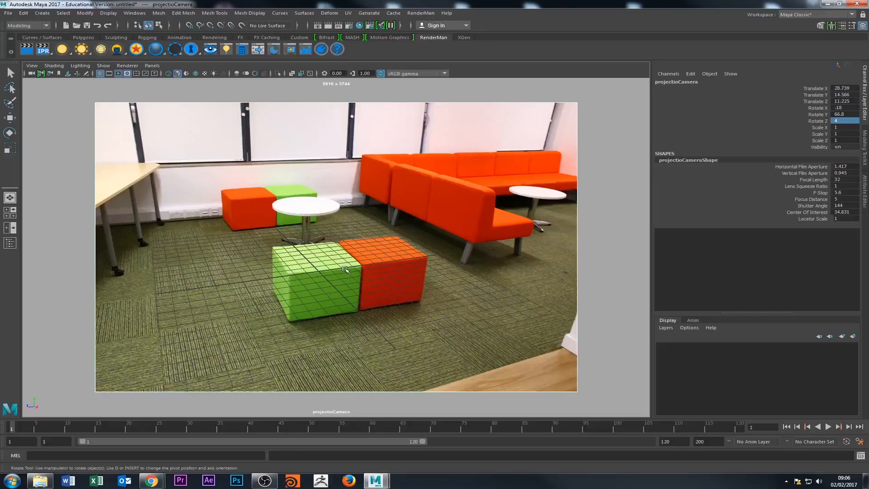
Lock all of projectioCamera's translate, rotate, scale and visibility channels.
{"action": "left_click", "coordinate": [10, 73]}
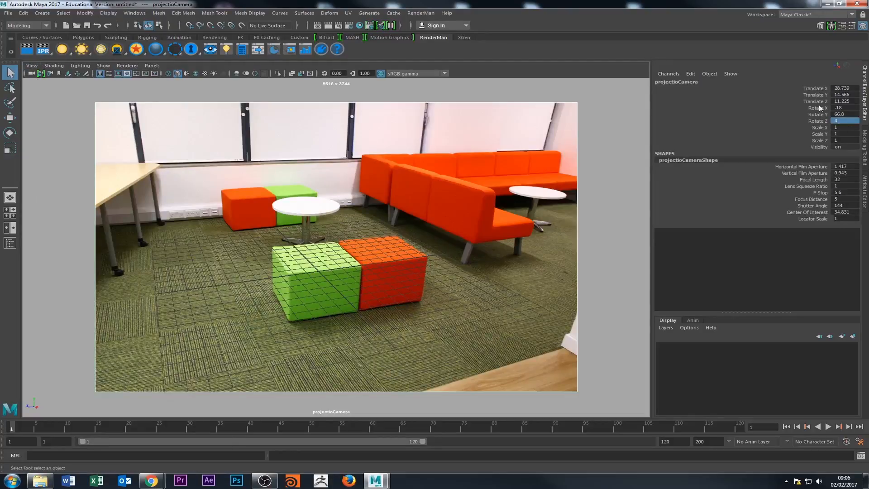
{"action": "left_click_drag", "start_coordinate": [815, 88], "coordinate": [814, 147]}
{"action": "right_click", "coordinate": [806, 124]}
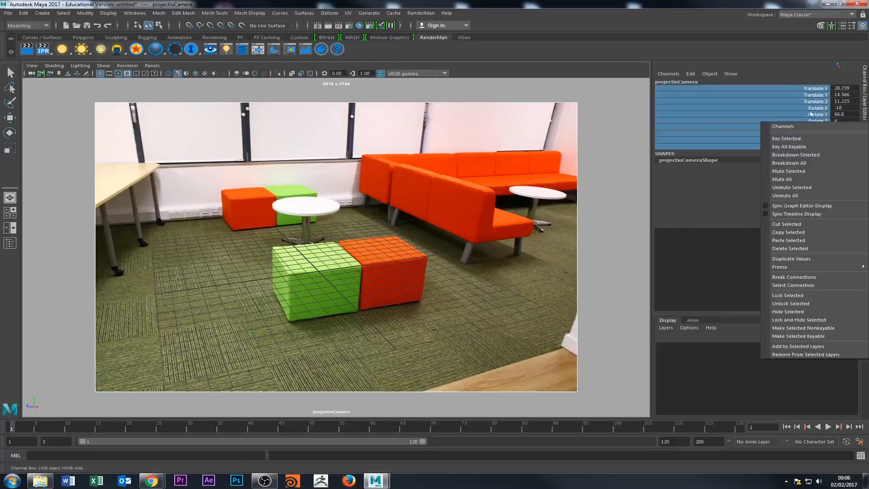
{"action": "left_click", "coordinate": [790, 298]}
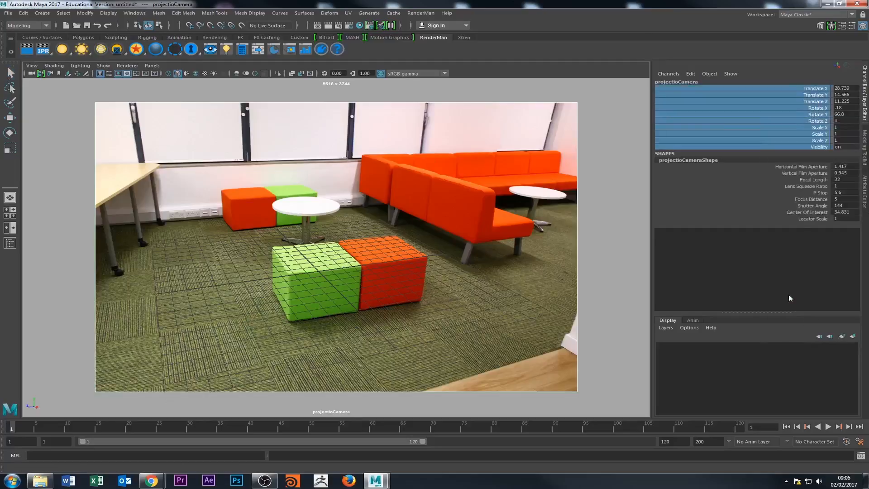
{"action": "left_click", "coordinate": [312, 277]}
{"action": "left_click_drag", "start_coordinate": [417, 225], "coordinate": [431, 232]}
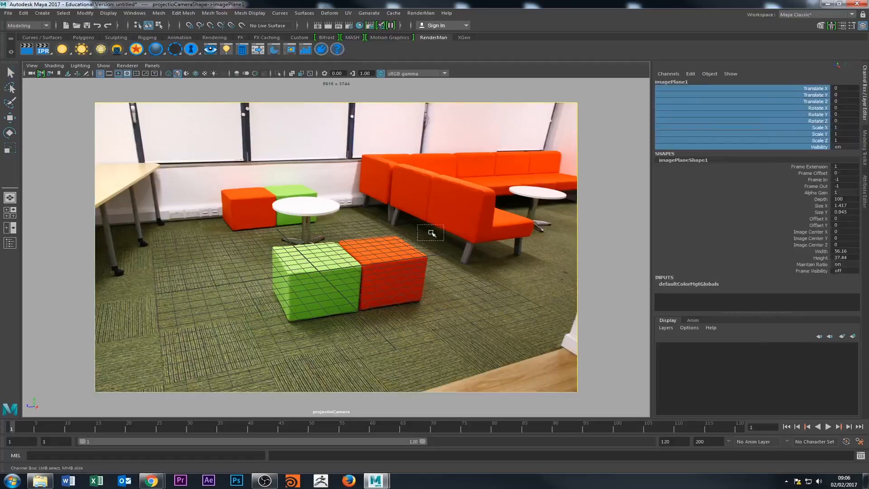
{"action": "left_click", "coordinate": [31, 73]}
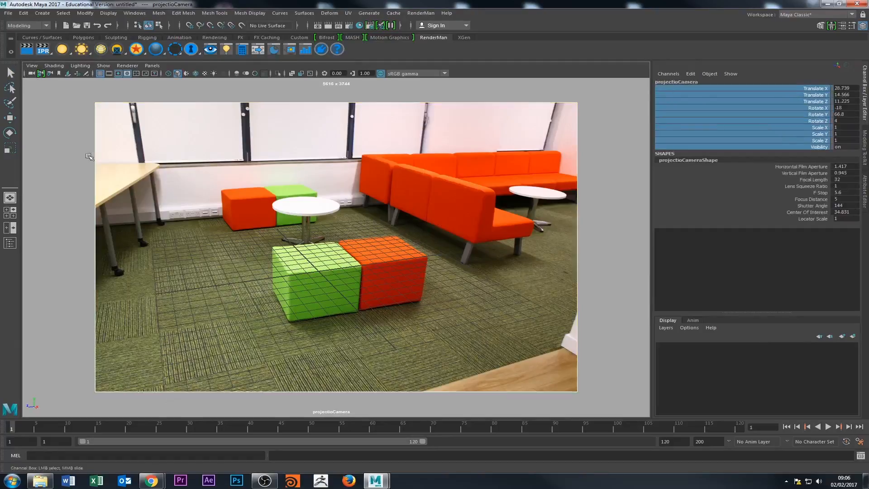
{"action": "left_click", "coordinate": [461, 229]}
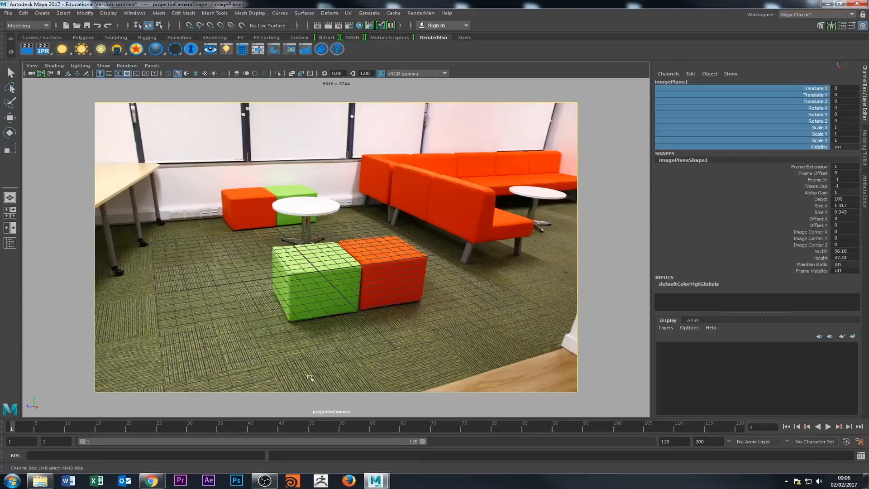
Create a polygon cube, display it in wireframe and scale it uniformly to about 5.4.
{"action": "left_click", "coordinate": [83, 37]}
{"action": "left_click", "coordinate": [42, 49]}
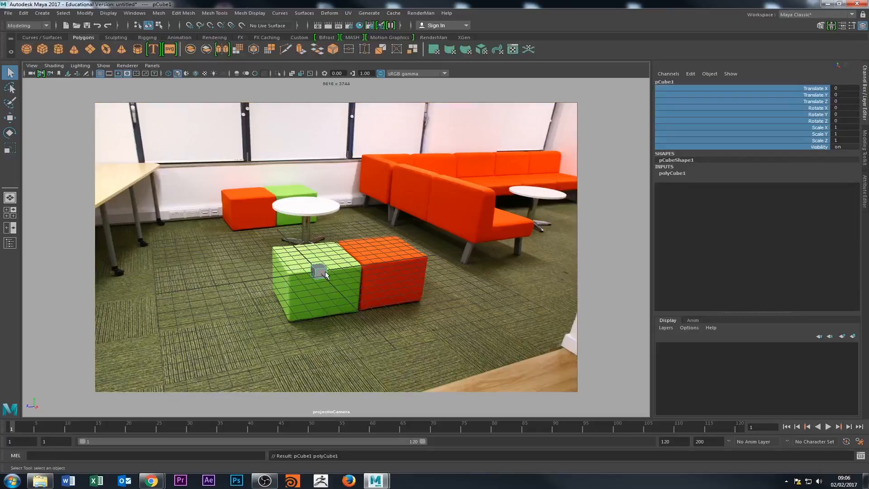
{"action": "key", "text": "4"}
{"action": "key", "text": "t"}
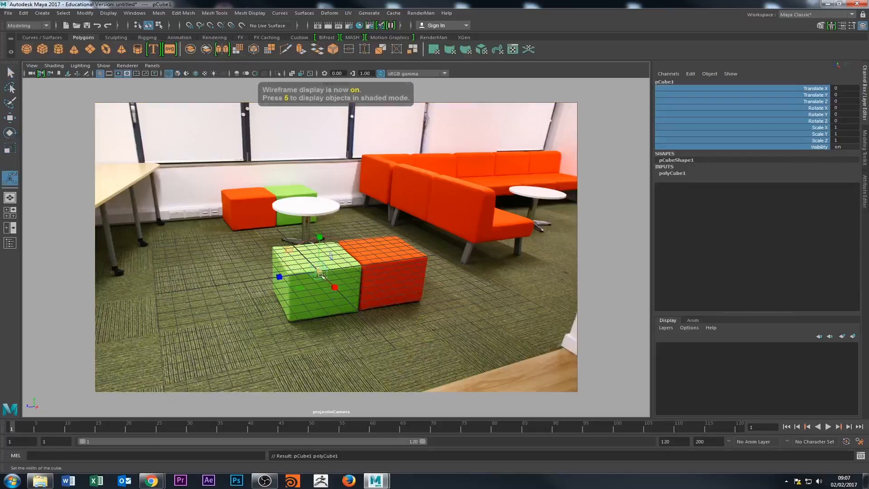
{"action": "key", "text": "r"}
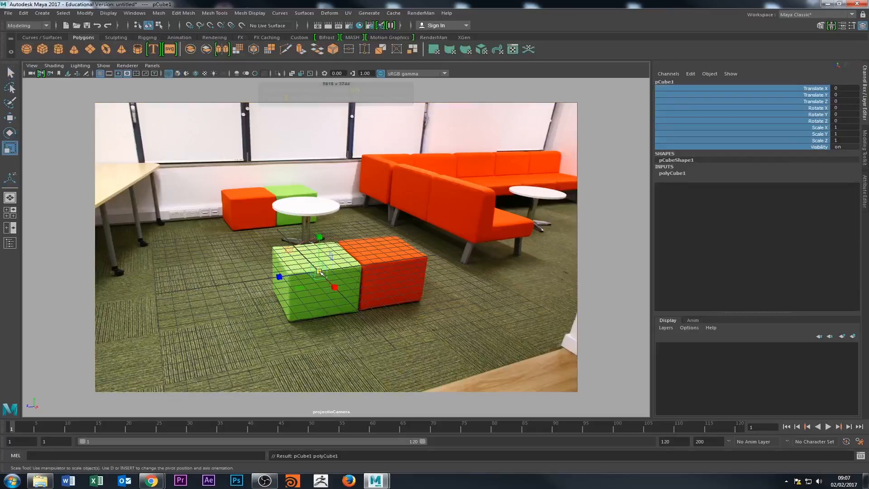
{"action": "left_click_drag", "start_coordinate": [319, 272], "coordinate": [368, 281]}
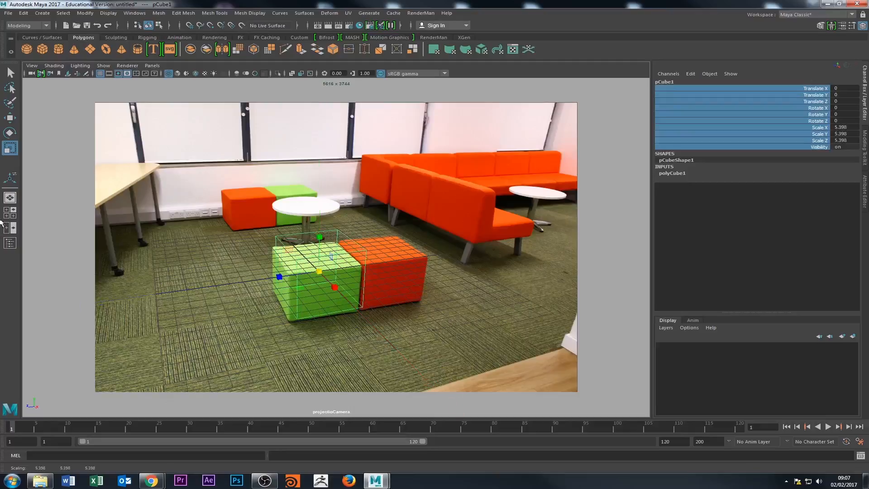
In the perspective view, raise the cube to a Translate Y of about 2.71 so it sits on the grid.
{"action": "left_click", "coordinate": [10, 198]}
{"action": "left_click_drag", "start_coordinate": [118, 267], "coordinate": [452, 213], "text": "alt"}
{"action": "key", "text": "w"}
{"action": "left_click_drag", "start_coordinate": [337, 209], "coordinate": [343, 178]}
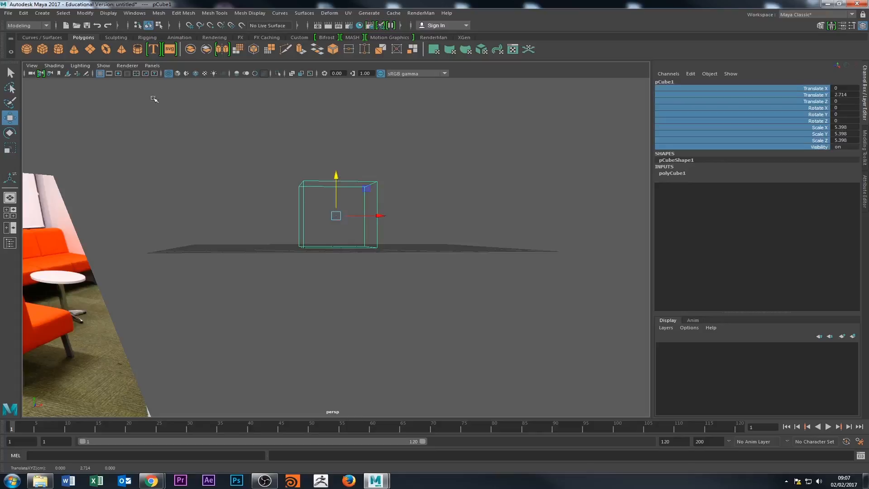
Through projectioCamera, scale the cube uniformly to about 4.39 and move it onto the front green stool, at about X 5.59, Z 2.5.
{"action": "left_click", "coordinate": [156, 66]}
{"action": "mouse_move", "coordinate": [181, 74]}
{"action": "left_click", "coordinate": [272, 83]}
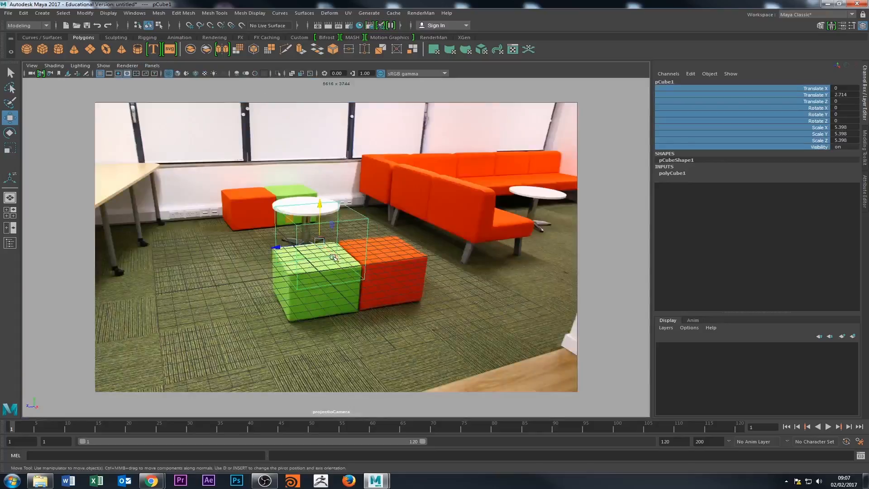
{"action": "key", "text": "r"}
{"action": "left_click_drag", "start_coordinate": [320, 242], "coordinate": [367, 288]}
{"action": "key", "text": "w"}
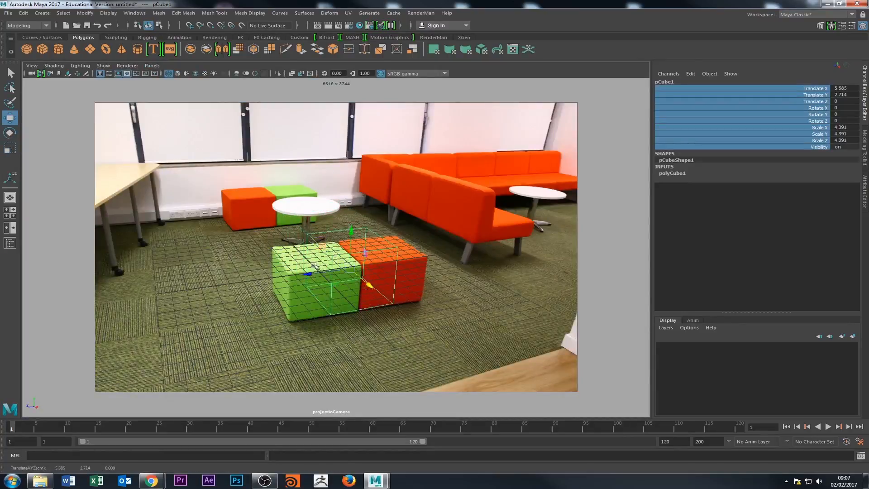
{"action": "left_click_drag", "start_coordinate": [319, 273], "coordinate": [279, 275]}
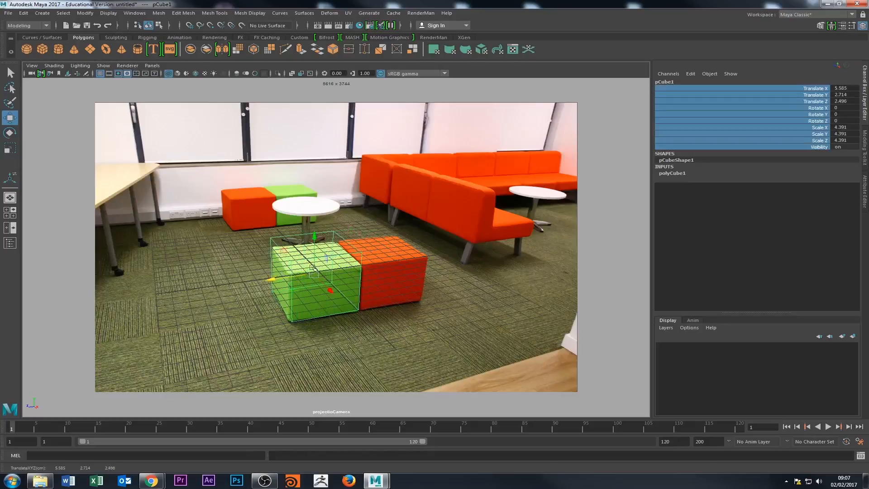
Rotate the cube about Y to about -1.72 to line its edges up with the green stool.
{"action": "key", "text": "e"}
{"action": "key", "text": "r"}
{"action": "key", "text": "e"}
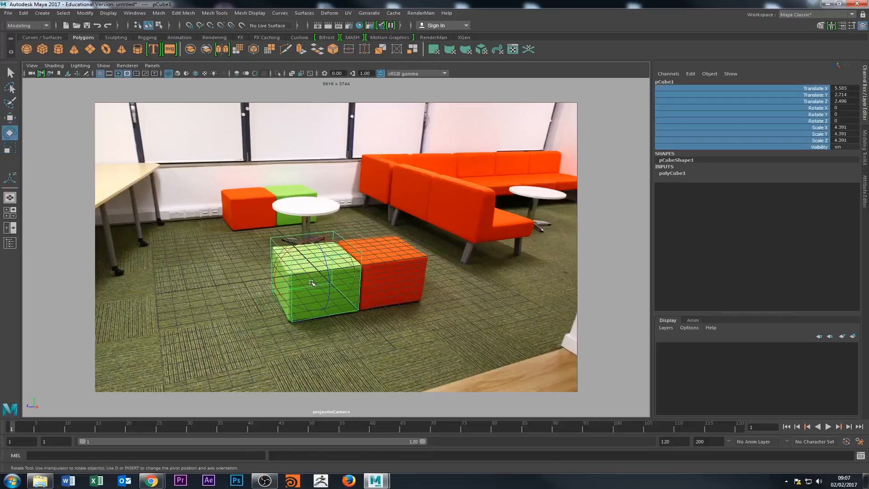
{"action": "left_click_drag", "start_coordinate": [321, 290], "coordinate": [320, 292]}
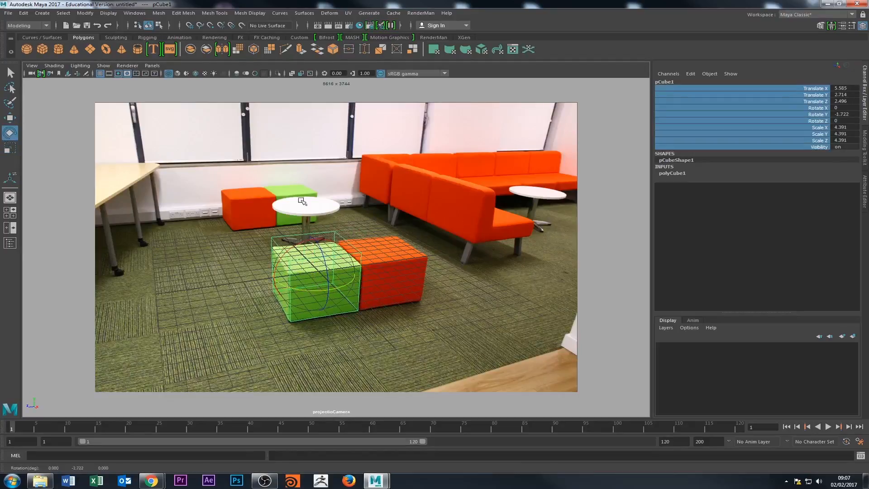
Lower the cube's top face to the height of the green stool's top.
{"action": "right_click", "coordinate": [334, 233]}
{"action": "left_click", "coordinate": [333, 255]}
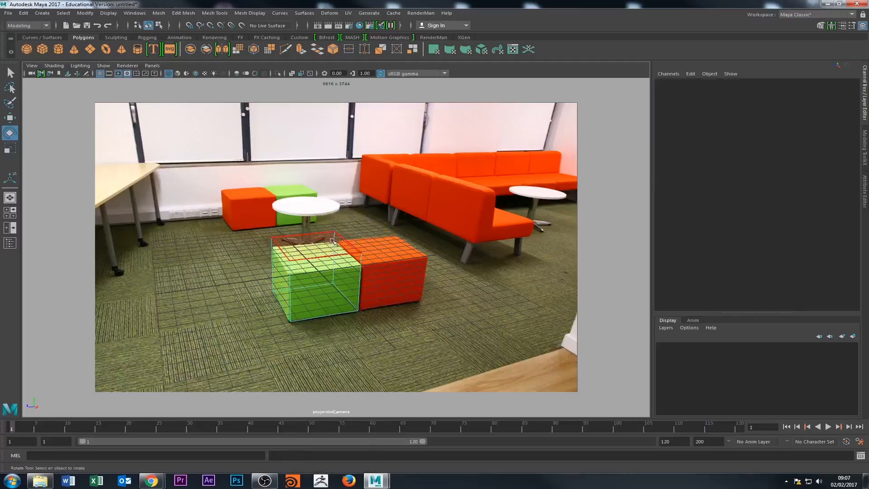
{"action": "left_click", "coordinate": [332, 243]}
{"action": "key", "text": "w"}
{"action": "left_click_drag", "start_coordinate": [311, 207], "coordinate": [319, 217]}
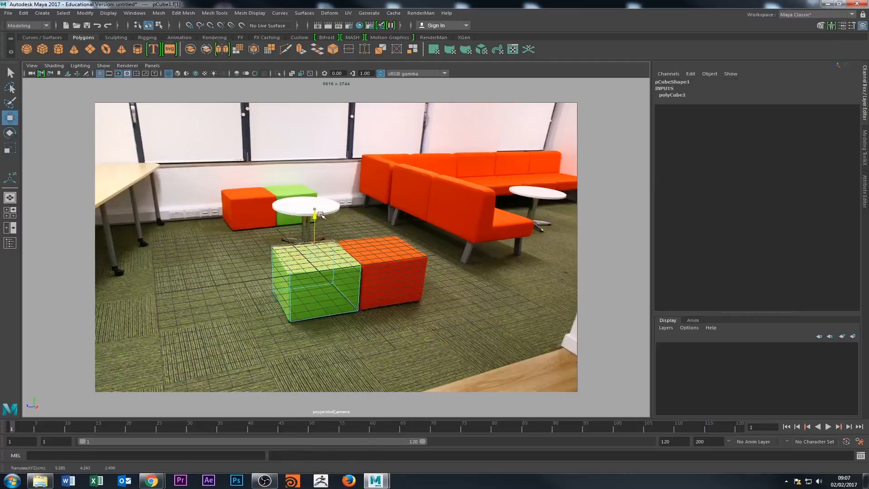
Reselect the whole cube and shift it to a Translate Z of about 2.4 to meet the stool's edge.
{"action": "left_click", "coordinate": [265, 247]}
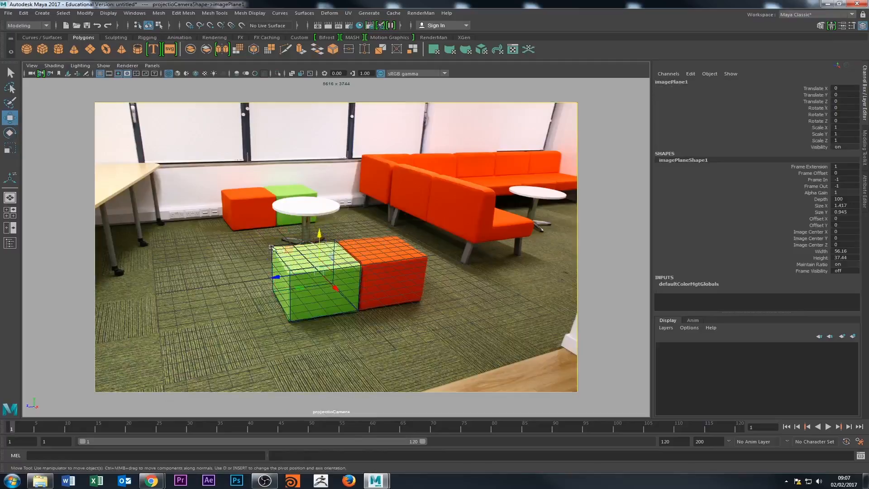
{"action": "left_click", "coordinate": [274, 252]}
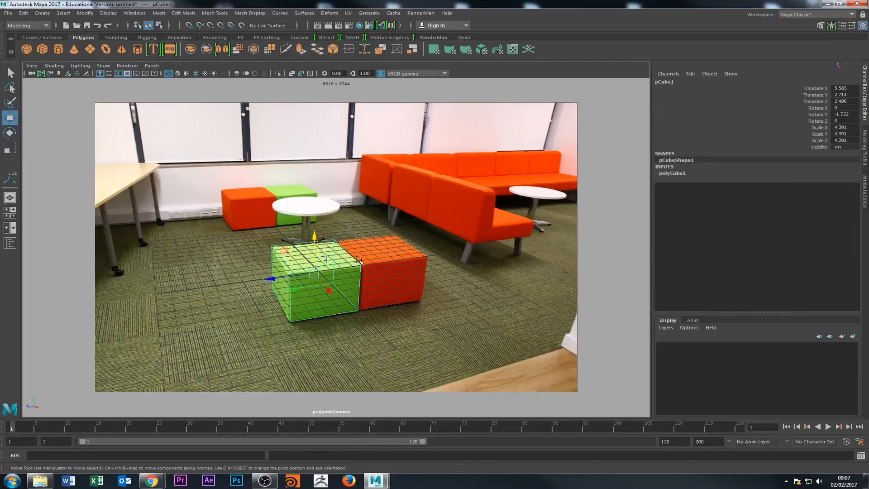
{"action": "left_click_drag", "start_coordinate": [270, 278], "coordinate": [269, 282]}
Move the cube's left side face outward to meet the green stool's left edge.
{"action": "right_click", "coordinate": [278, 261]}
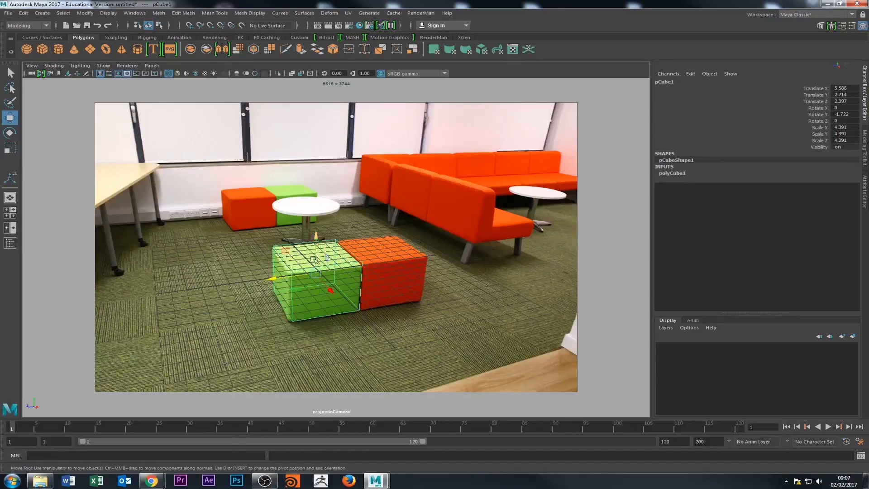
{"action": "right_click", "coordinate": [316, 272]}
{"action": "left_click", "coordinate": [325, 284]}
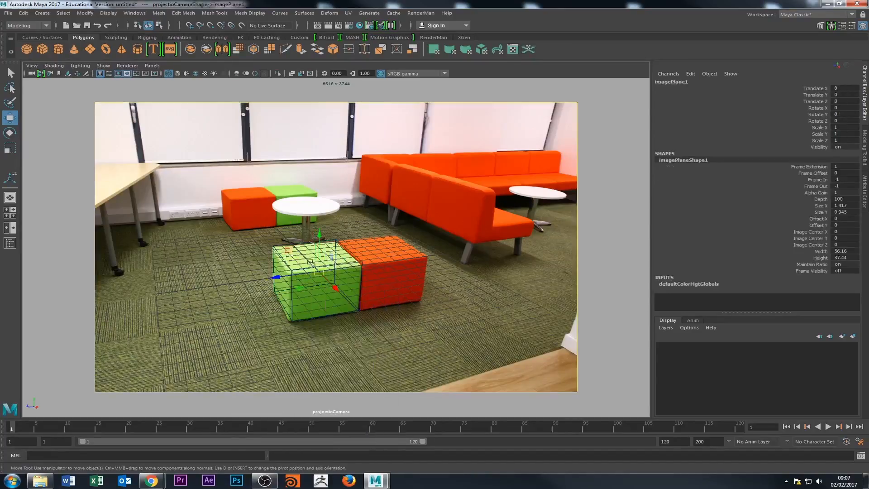
{"action": "right_click", "coordinate": [299, 246]}
{"action": "left_click", "coordinate": [301, 247]}
{"action": "left_click", "coordinate": [303, 248]}
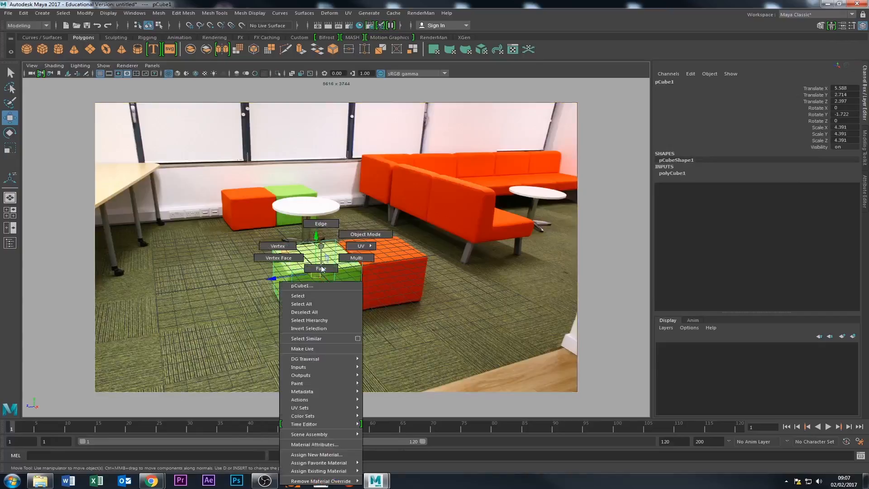
{"action": "right_click", "coordinate": [321, 248]}
{"action": "left_click", "coordinate": [299, 258]}
{"action": "left_click", "coordinate": [282, 283]}
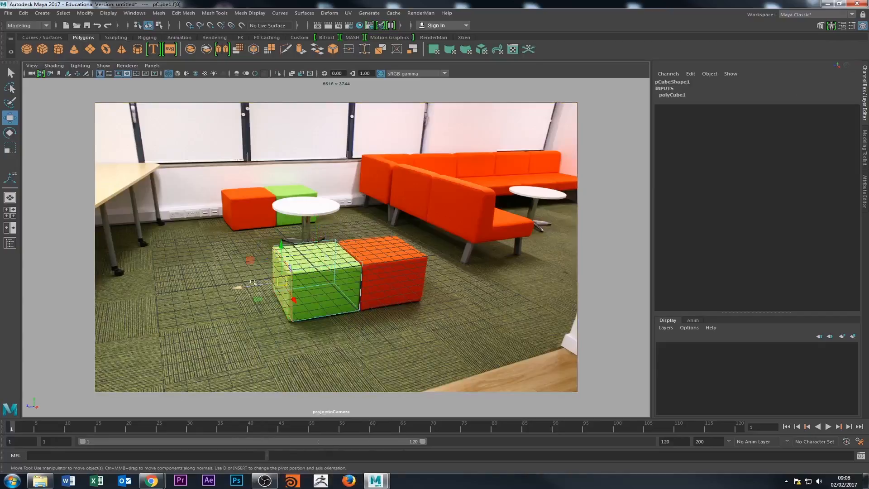
{"action": "left_click_drag", "start_coordinate": [261, 283], "coordinate": [260, 284]}
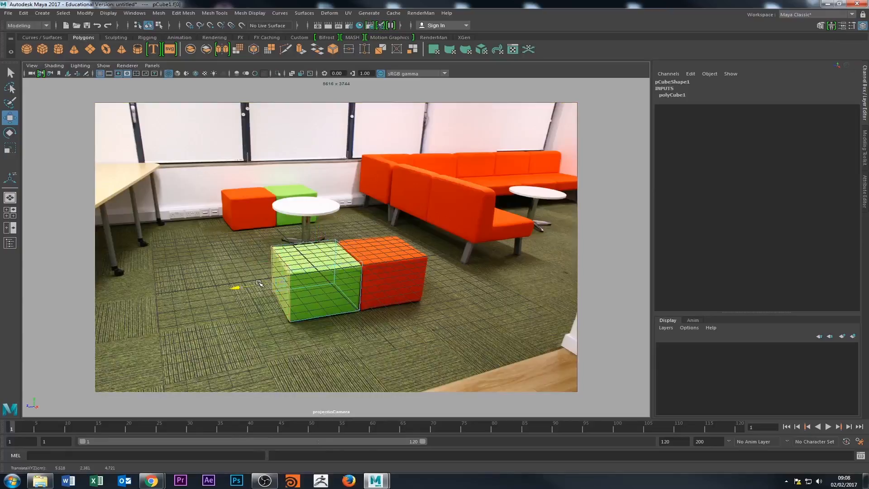
Fine-tune the cube's top and front faces along their axes to match the green stool's top and front edges.
{"action": "left_click", "coordinate": [326, 247]}
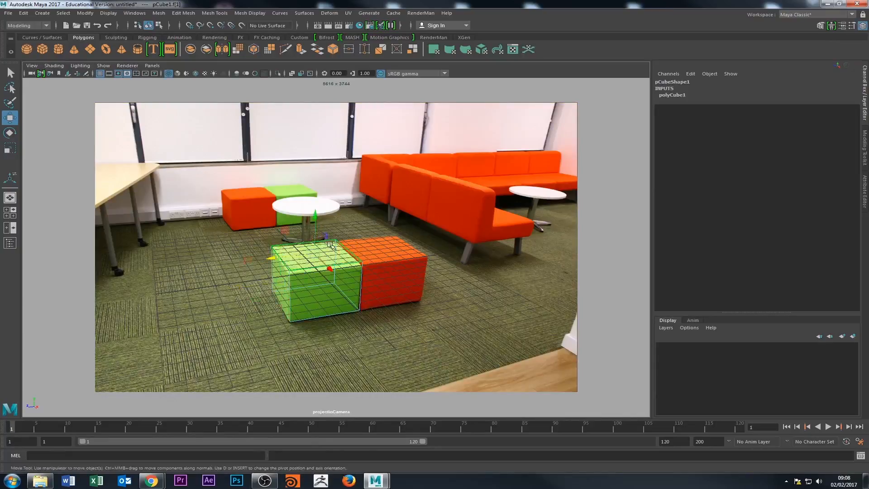
{"action": "left_click_drag", "start_coordinate": [317, 216], "coordinate": [318, 221]}
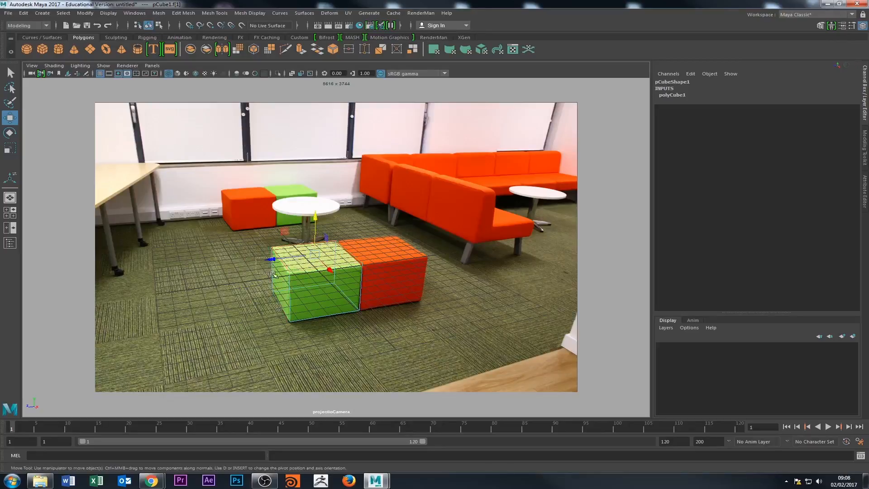
{"action": "left_click", "coordinate": [284, 293]}
{"action": "left_click", "coordinate": [317, 283]}
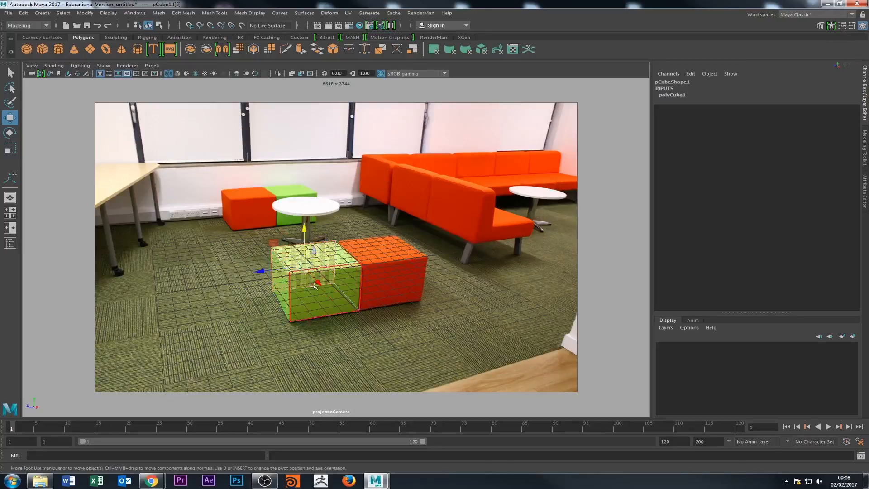
{"action": "left_click_drag", "start_coordinate": [317, 282], "coordinate": [316, 282]}
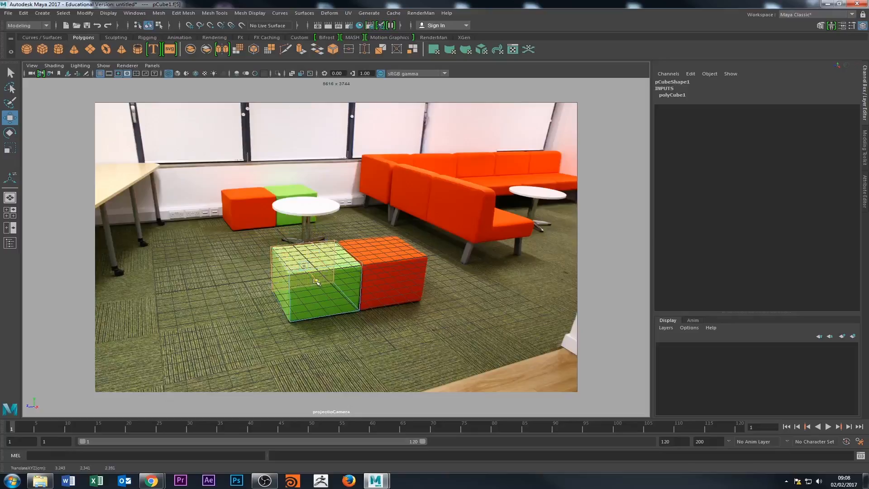
{"action": "left_click", "coordinate": [221, 294]}
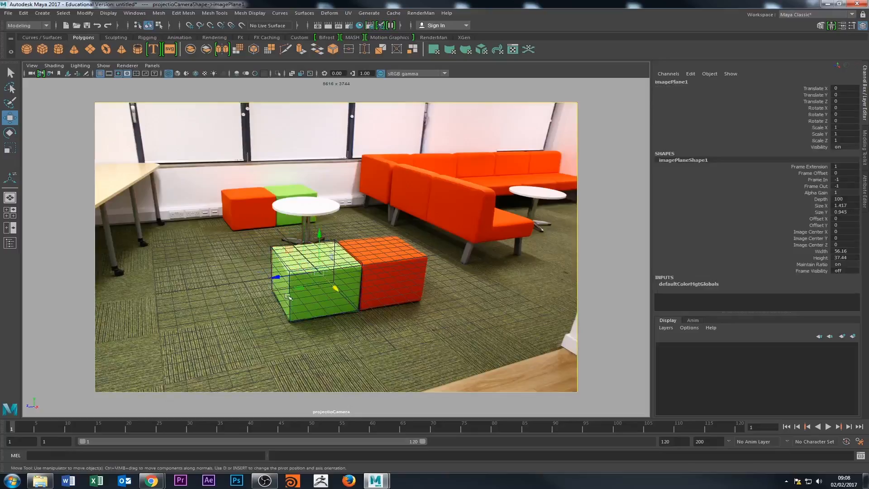
Reselect the whole cube and lower it to a Translate Y of about 2.68.
{"action": "left_click", "coordinate": [275, 254]}
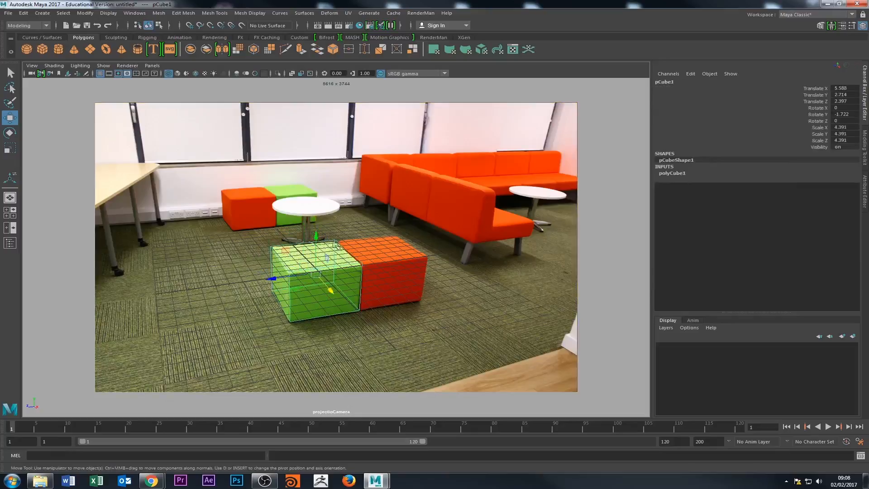
{"action": "left_click", "coordinate": [187, 250]}
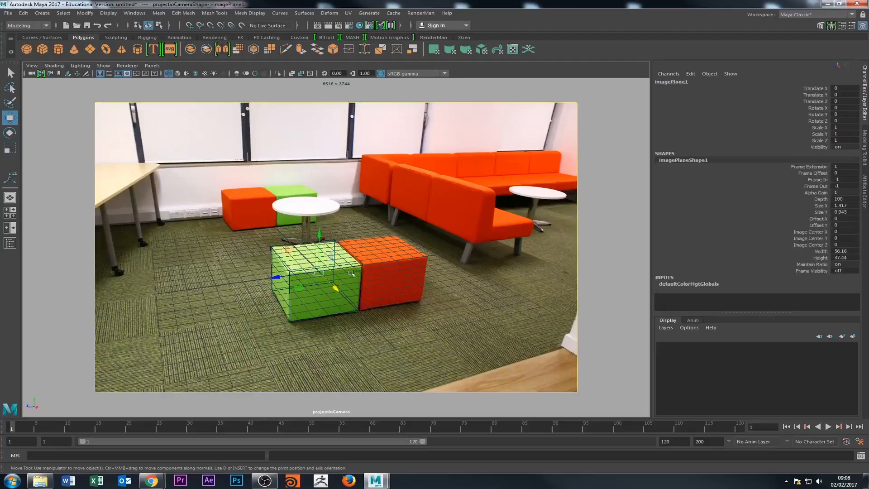
{"action": "left_click", "coordinate": [350, 310]}
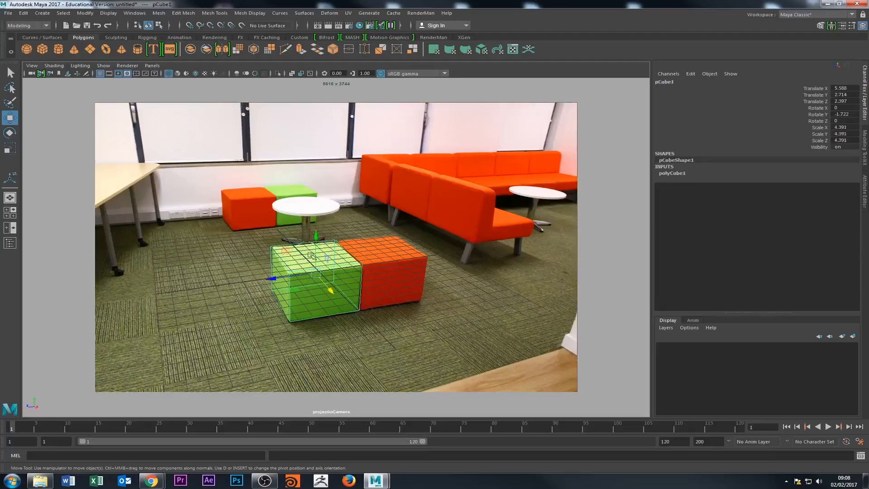
{"action": "left_click_drag", "start_coordinate": [317, 235], "coordinate": [316, 234]}
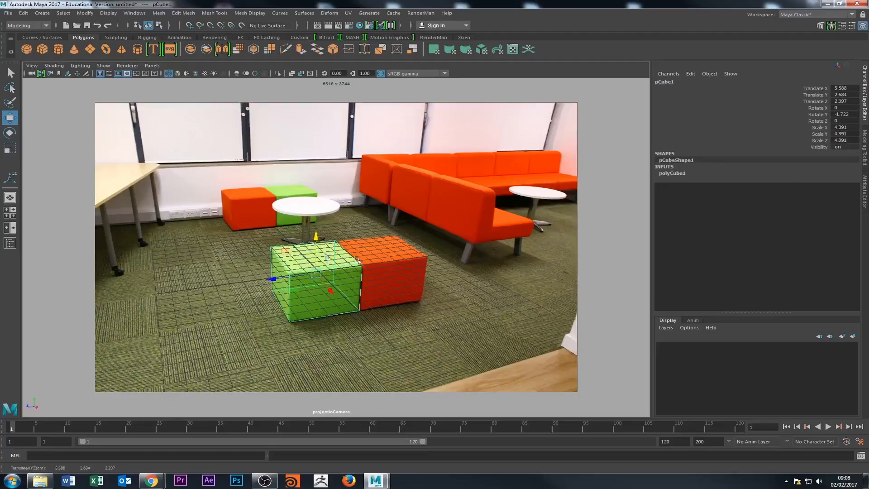
Duplicate the cube onto the adjoining red stool at a Translate Z of about -2.2 and lower it to Translate Y 2.656.
{"action": "key", "text": "ctrl+d"}
{"action": "left_click_drag", "start_coordinate": [267, 283], "coordinate": [344, 274]}
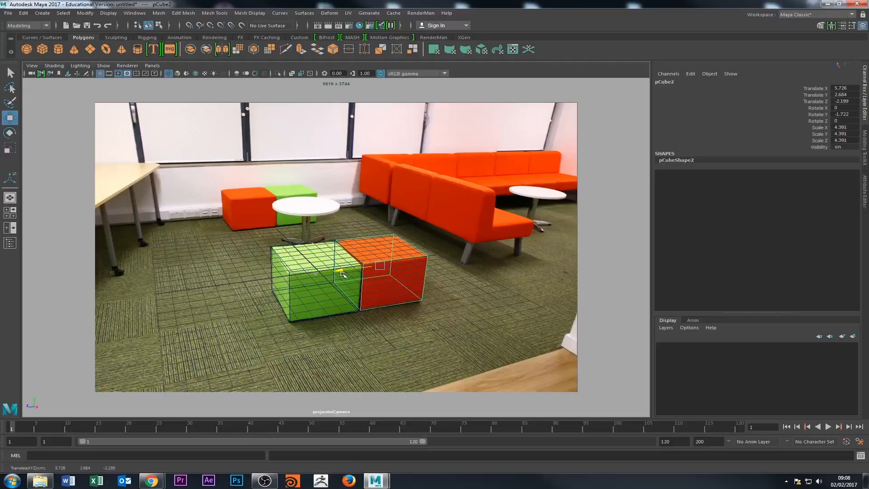
{"action": "left_click", "coordinate": [207, 260]}
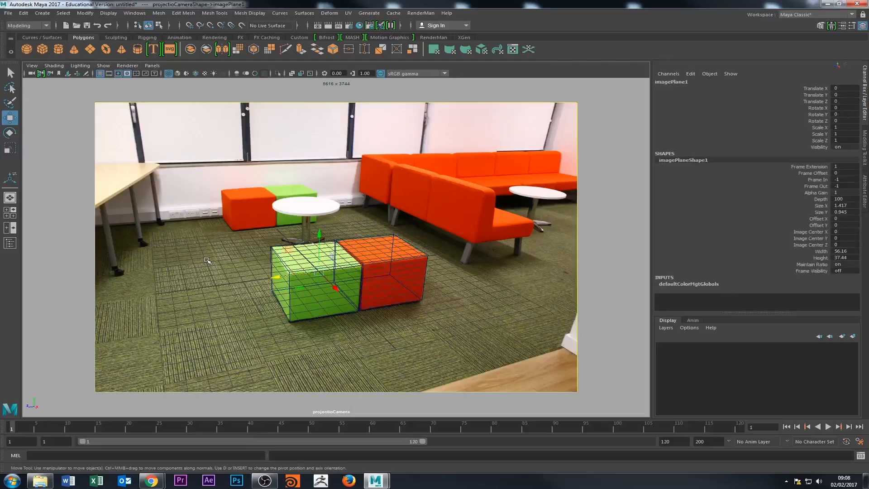
{"action": "left_click", "coordinate": [393, 234]}
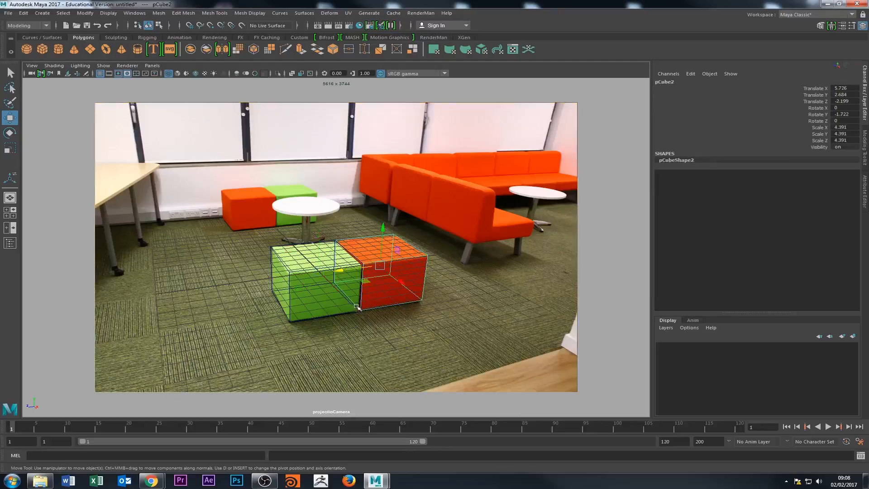
{"action": "left_click_drag", "start_coordinate": [383, 226], "coordinate": [383, 227]}
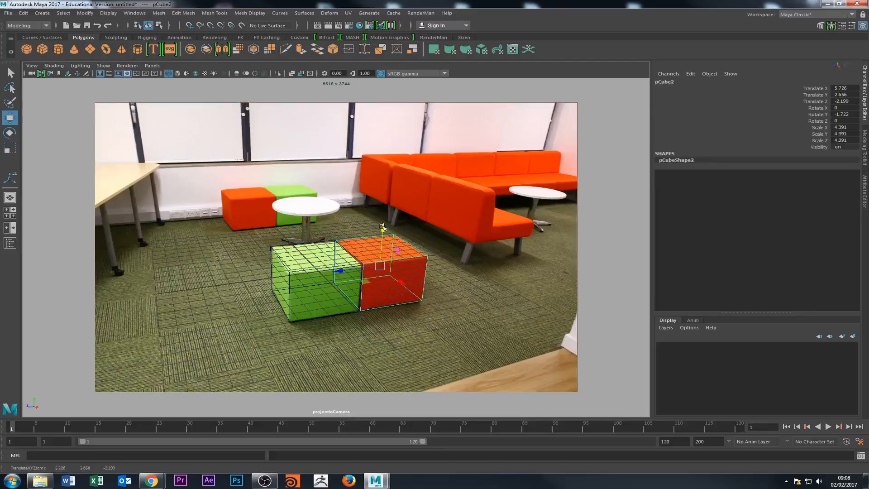
Duplicate the green stool's cube, move it to the rear orange stool near Translate X -13.9, Z 2.3, and rotate it to about 1.37 in Y.
{"action": "left_click", "coordinate": [278, 237]}
{"action": "left_click", "coordinate": [290, 282]}
{"action": "left_click", "coordinate": [324, 288]}
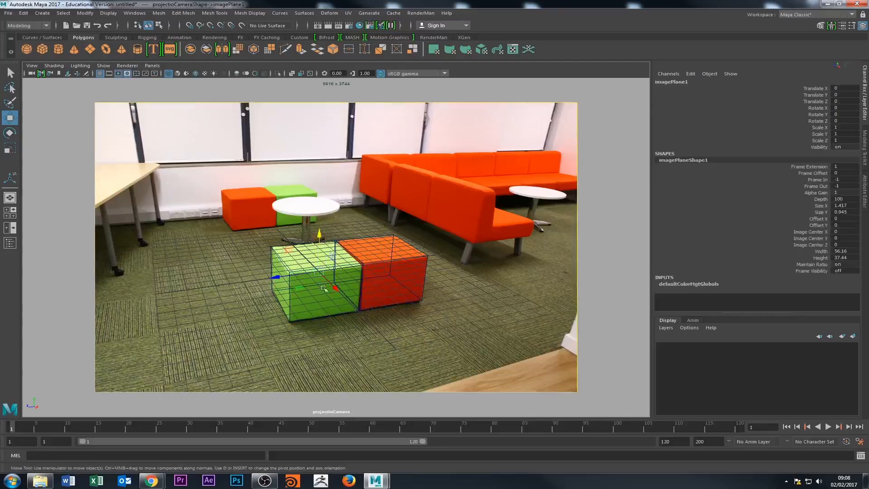
{"action": "left_click", "coordinate": [316, 289]}
{"action": "key", "text": "ctrl+d"}
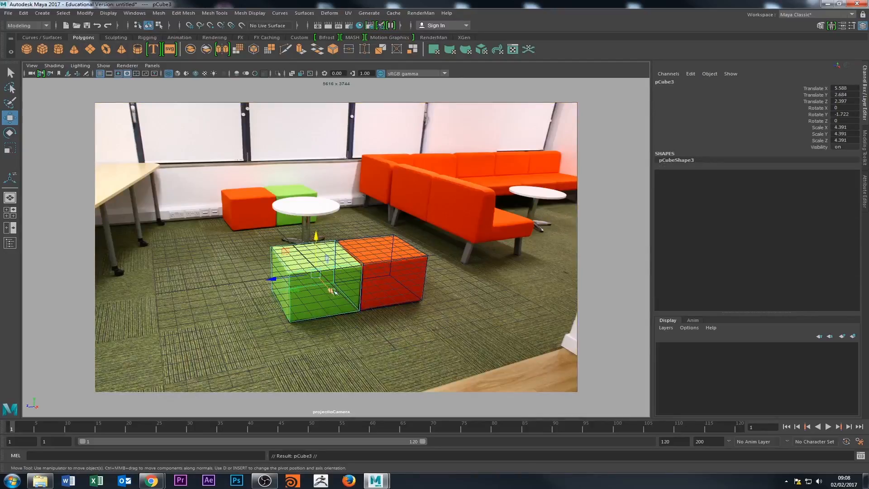
{"action": "left_click_drag", "start_coordinate": [316, 274], "coordinate": [217, 206]}
{"action": "key", "text": "e"}
{"action": "key", "text": "w"}
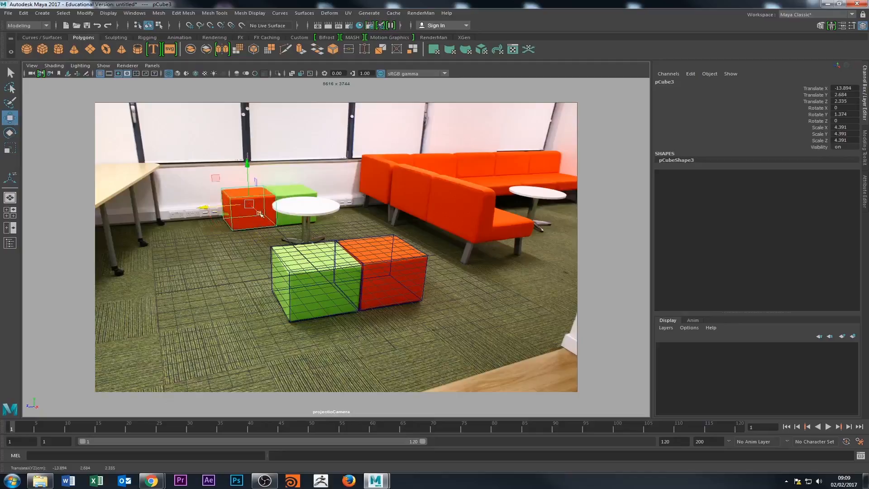
{"action": "left_click_drag", "start_coordinate": [258, 210], "coordinate": [261, 212]}
Duplicate the rear cube and shift the copy sideways onto the rear green stool, at a Translate Z of about -2.17.
{"action": "key", "text": "ctrl+d"}
{"action": "left_click_drag", "start_coordinate": [216, 211], "coordinate": [255, 202]}
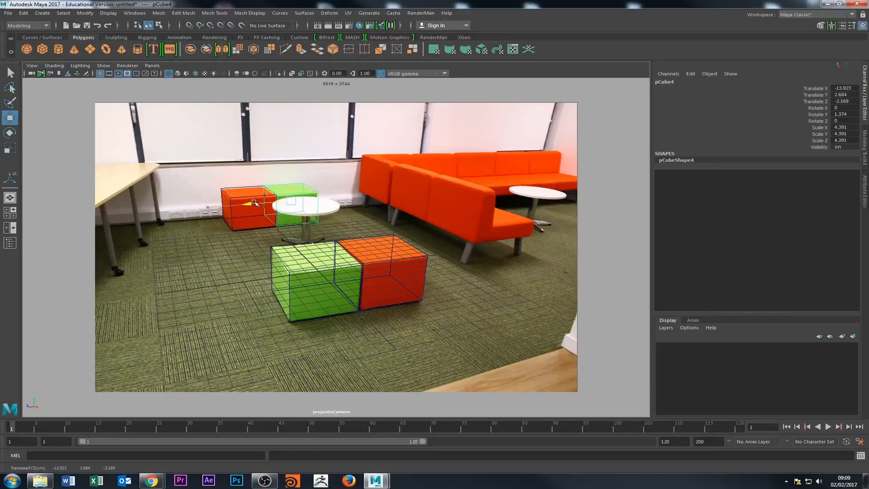
{"action": "left_click", "coordinate": [264, 229]}
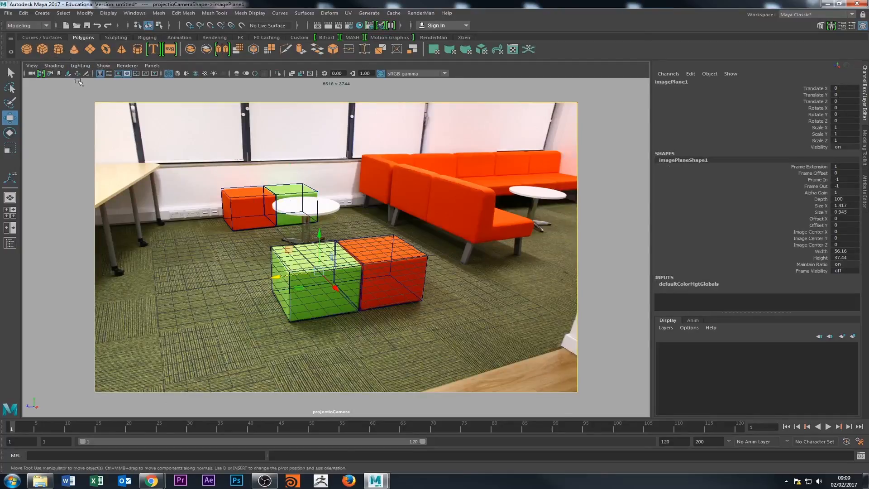
Create a polygon cylinder for the round tabletop, flatten it to Scale Y 0.149 and move it to Translate X -10.34.
{"action": "left_click", "coordinate": [54, 54]}
{"action": "key", "text": "e"}
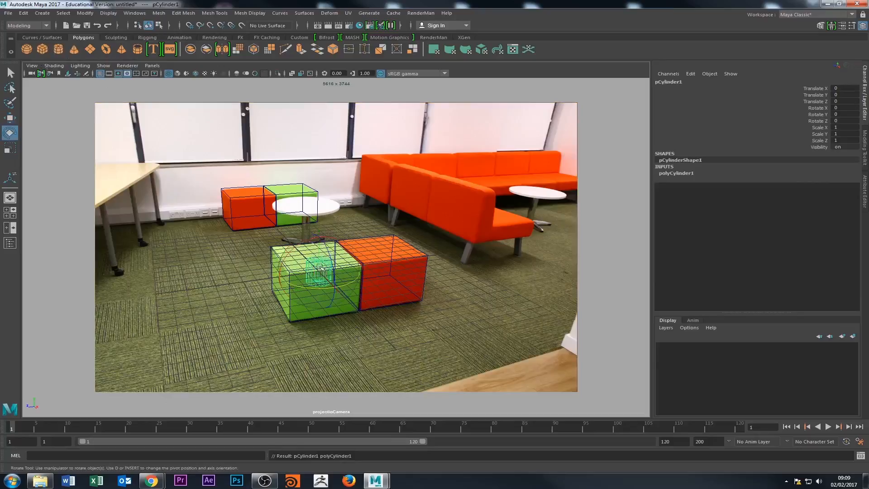
{"action": "key", "text": "r"}
{"action": "mouse_move", "coordinate": [319, 234]}
{"action": "left_mouse_down"}
{"action": "mouse_move", "coordinate": [327, 269]}
{"action": "mouse_move", "coordinate": [305, 234]}
{"action": "left_mouse_up"}
{"action": "key", "text": "w"}
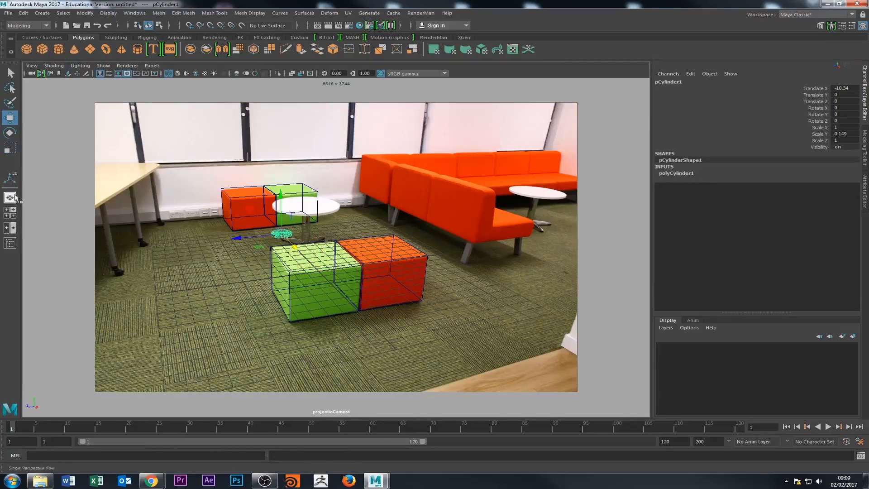
Move the flattened cylinder between the front and rear stool cubes in the top view, to a Translate X of about -3.11.
{"action": "left_click", "coordinate": [12, 216]}
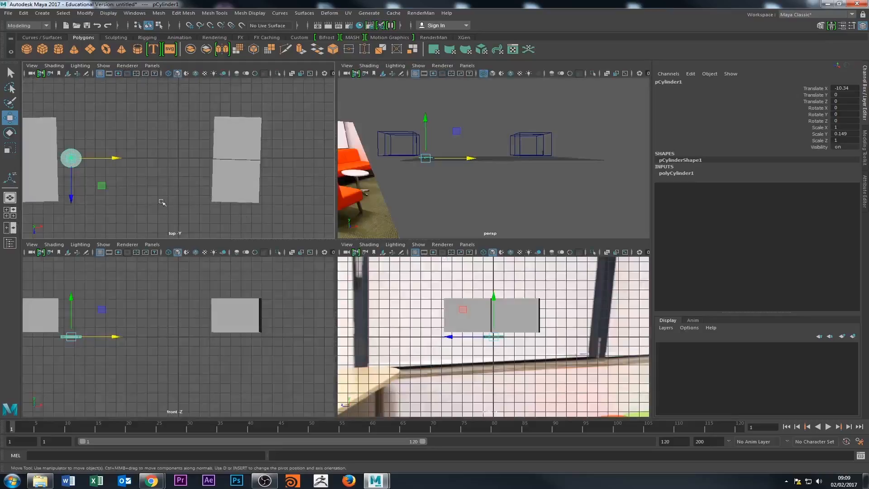
{"action": "left_click_drag", "start_coordinate": [120, 159], "coordinate": [196, 161]}
{"action": "left_click", "coordinate": [10, 198]}
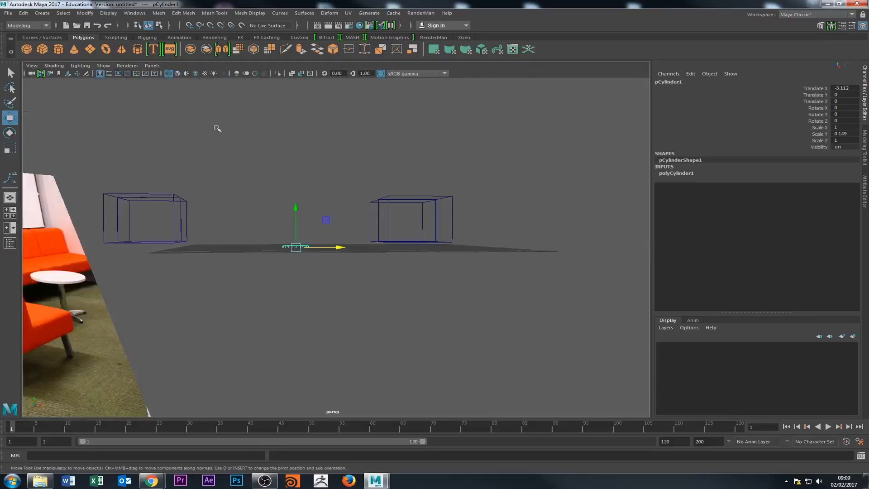
Set up two enlarged side-by-side views, with the persp camera on one side and the projection camera on the other.
{"action": "left_click", "coordinate": [10, 213]}
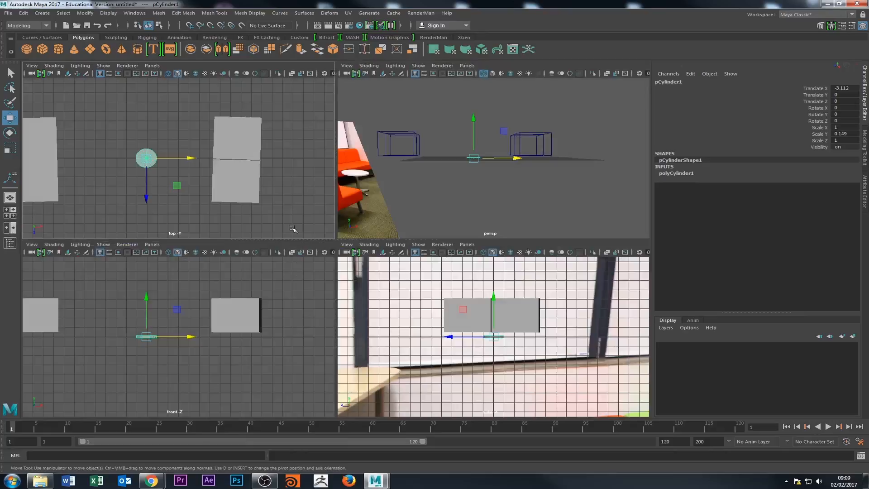
{"action": "left_click_drag", "start_coordinate": [321, 240], "coordinate": [325, 327]}
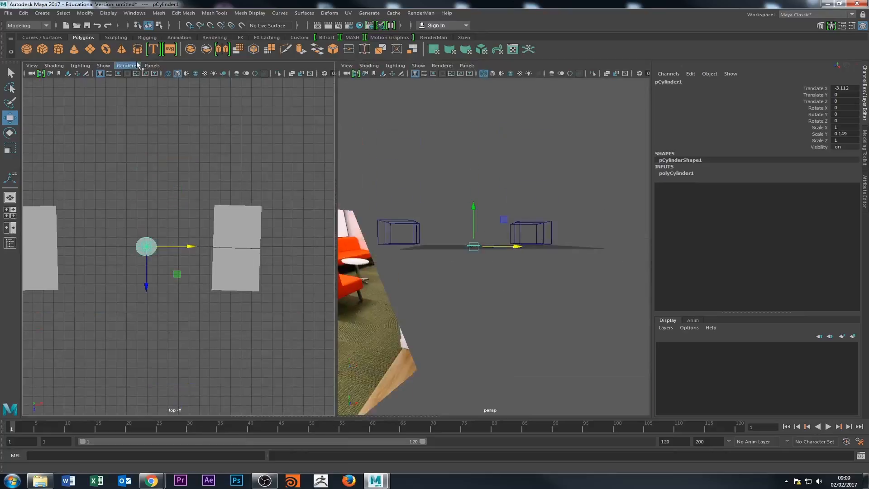
{"action": "left_click", "coordinate": [152, 66]}
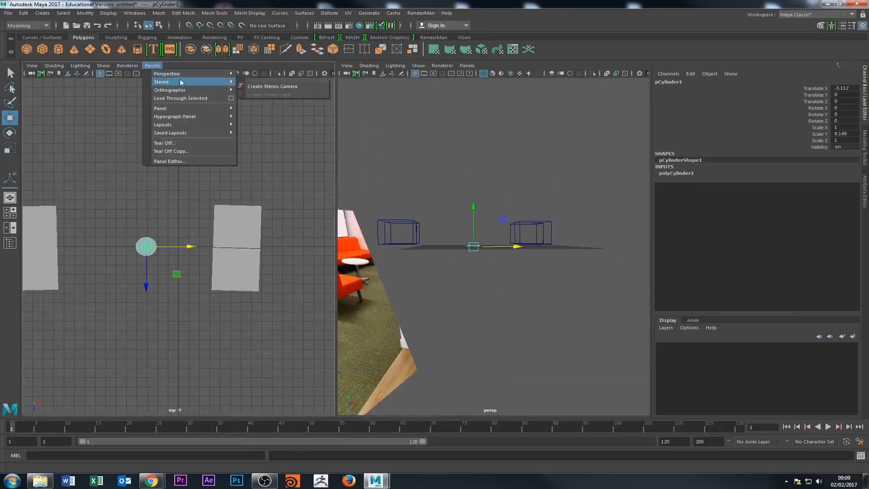
{"action": "mouse_move", "coordinate": [186, 77]}
{"action": "left_click", "coordinate": [248, 75]}
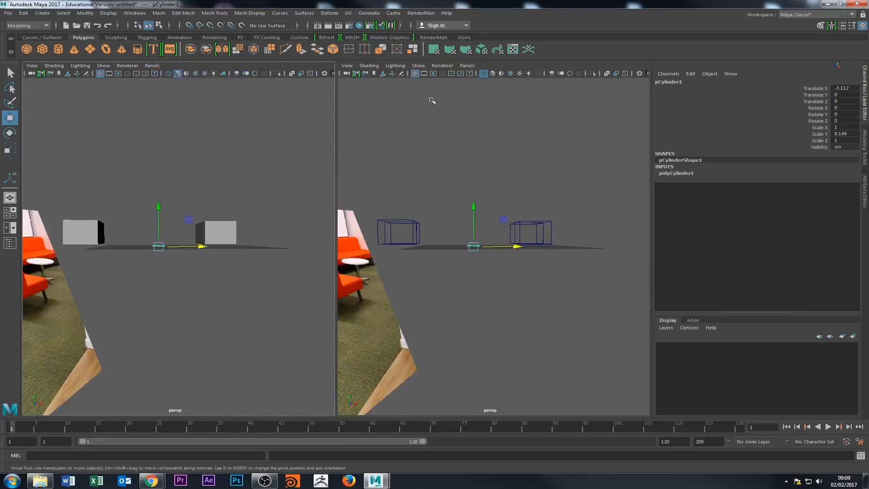
{"action": "left_click", "coordinate": [467, 66]}
{"action": "mouse_move", "coordinate": [480, 72]}
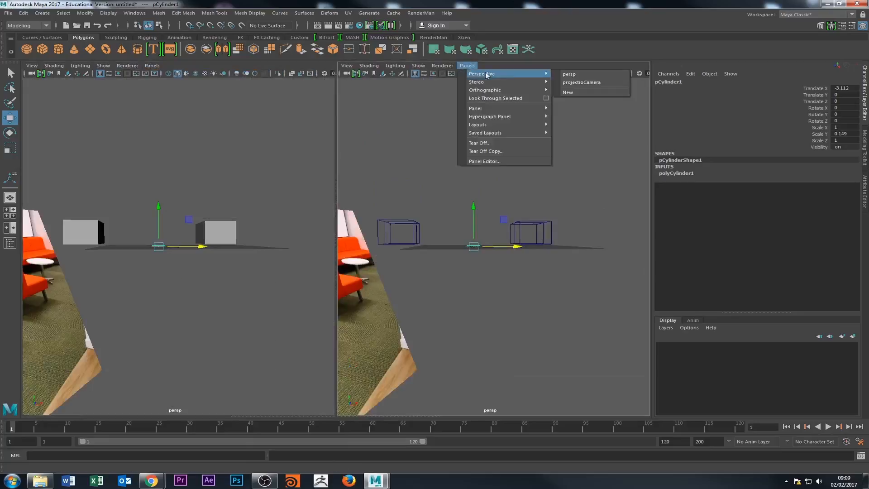
{"action": "left_click", "coordinate": [583, 81]}
Move the cylinder to about -4.55 in X and raise it to about 4.73 in Y toward the tabletop.
{"action": "left_click_drag", "start_coordinate": [116, 234], "coordinate": [337, 275], "text": "alt"}
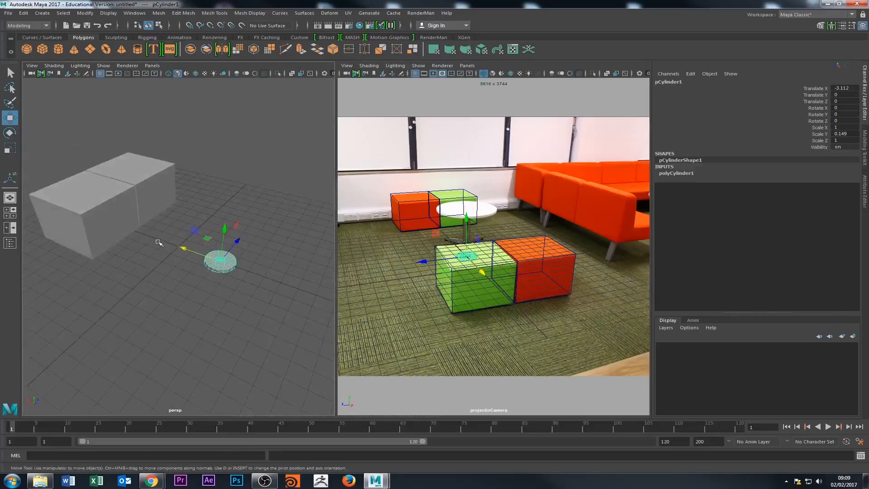
{"action": "left_click_drag", "start_coordinate": [182, 246], "coordinate": [201, 255]}
{"action": "left_click_drag", "start_coordinate": [243, 237], "coordinate": [262, 165]}
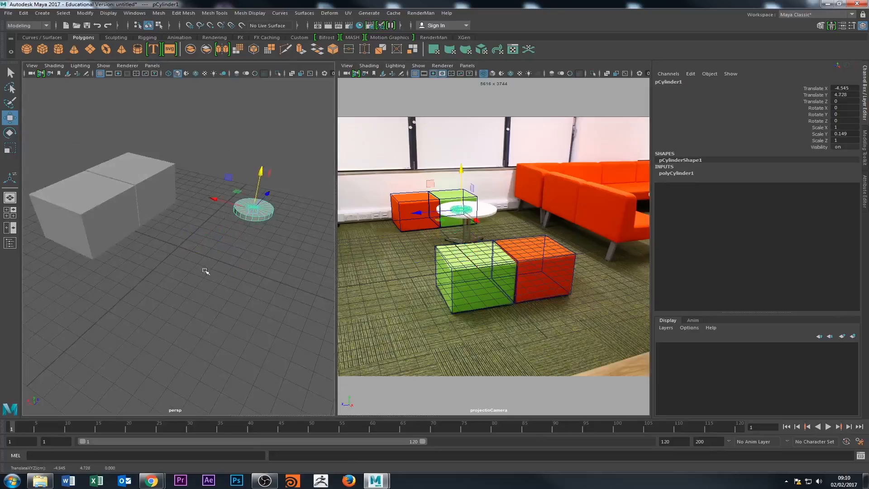
Shift the cylinder across the floor plane to about Translate X -5.72 and Z -0.96 to follow the round table's position.
{"action": "left_click_drag", "start_coordinate": [207, 269], "coordinate": [89, 271], "text": "alt"}
{"action": "right_click_drag", "start_coordinate": [89, 272], "coordinate": [181, 237], "text": "alt"}
{"action": "left_click_drag", "start_coordinate": [181, 236], "coordinate": [200, 252], "text": "alt"}
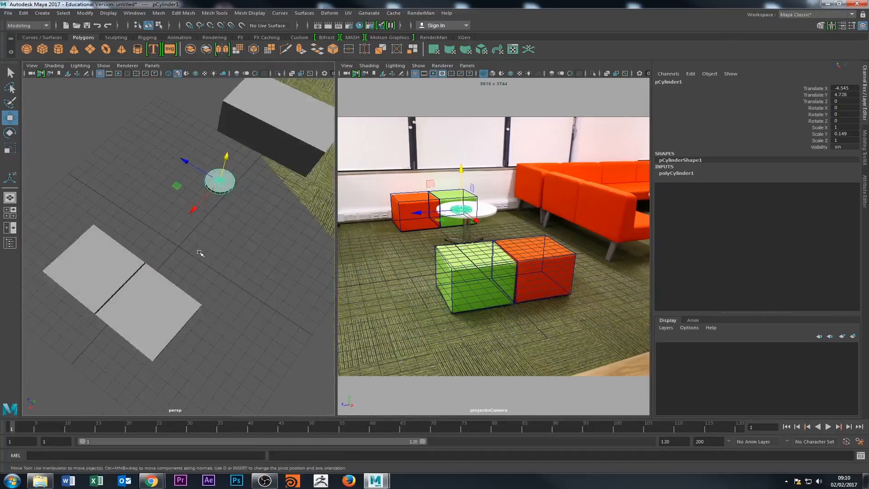
{"action": "middle_click_drag", "start_coordinate": [194, 218], "coordinate": [172, 255], "text": "alt"}
{"action": "left_click_drag", "start_coordinate": [166, 196], "coordinate": [182, 203]}
{"action": "left_click_drag", "start_coordinate": [194, 249], "coordinate": [251, 215]}
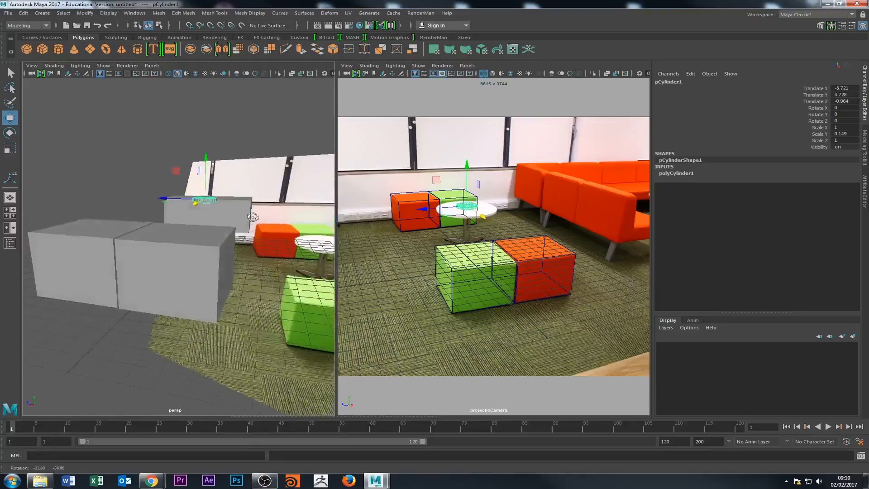
Lower the cylinder to Translate Y 3.75 and shift it to about X -8.07, Z -1.79 to center it on the tabletop.
{"action": "left_click_drag", "start_coordinate": [226, 243], "coordinate": [210, 244], "text": "alt"}
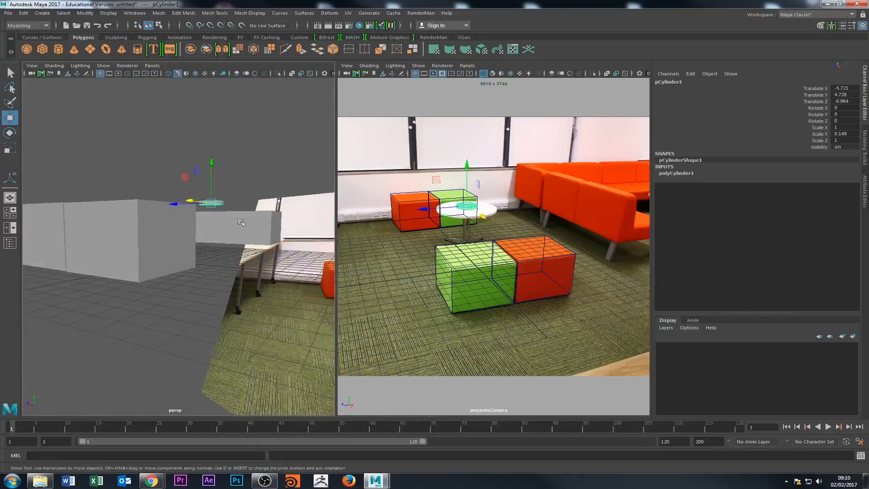
{"action": "left_click_drag", "start_coordinate": [211, 191], "coordinate": [210, 253]}
{"action": "left_click_drag", "start_coordinate": [216, 203], "coordinate": [223, 210]}
{"action": "left_click_drag", "start_coordinate": [215, 260], "coordinate": [227, 255]}
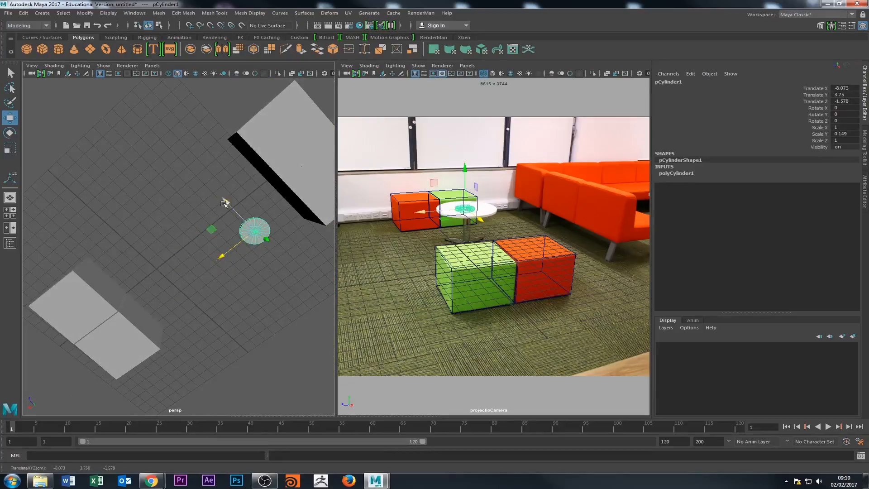
{"action": "left_click_drag", "start_coordinate": [227, 200], "coordinate": [230, 206]}
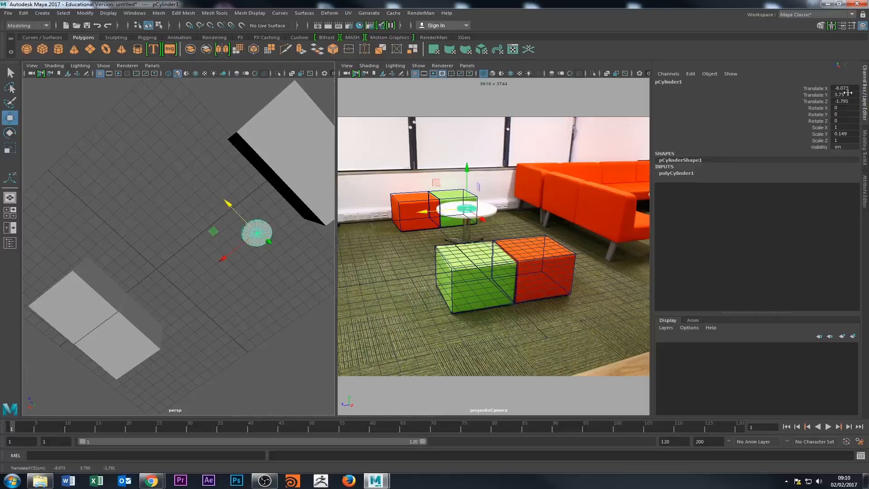
Set the cylinder's radius to 3.2 and lower it to about Translate Y 3.68 to fit the photographed tabletop.
{"action": "double_click", "coordinate": [685, 172]}
{"action": "left_click", "coordinate": [820, 179]}
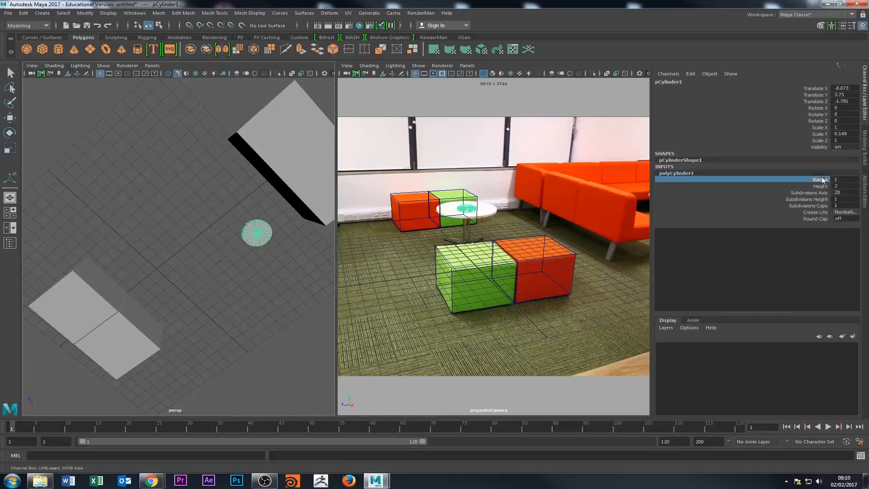
{"action": "middle_click_drag", "start_coordinate": [355, 273], "coordinate": [371, 274]}
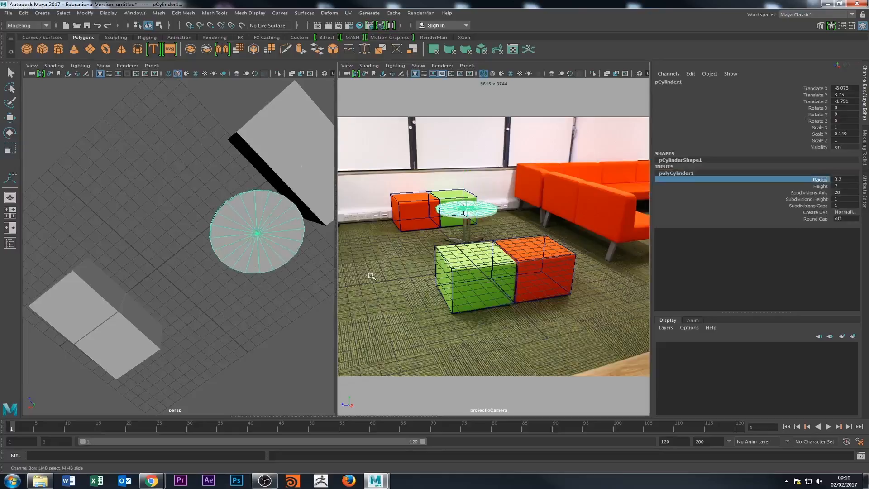
{"action": "left_click_drag", "start_coordinate": [266, 272], "coordinate": [287, 193], "text": "alt"}
{"action": "key", "text": "w"}
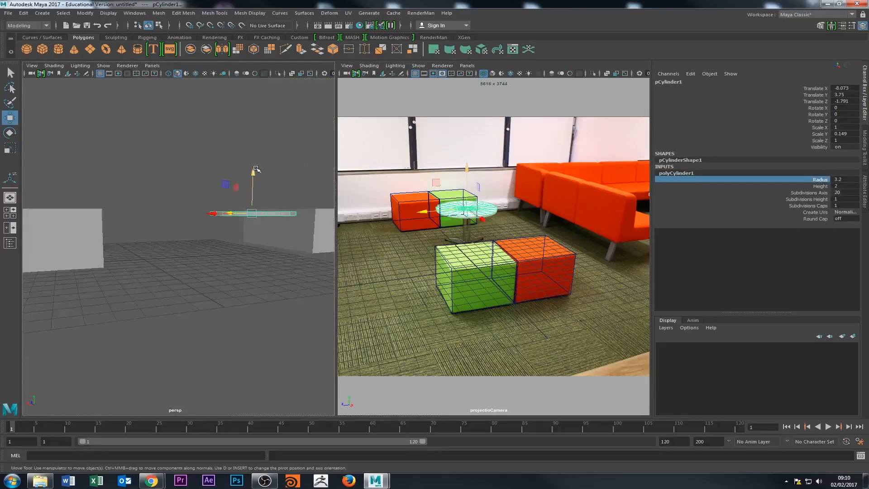
{"action": "left_click_drag", "start_coordinate": [256, 169], "coordinate": [255, 170]}
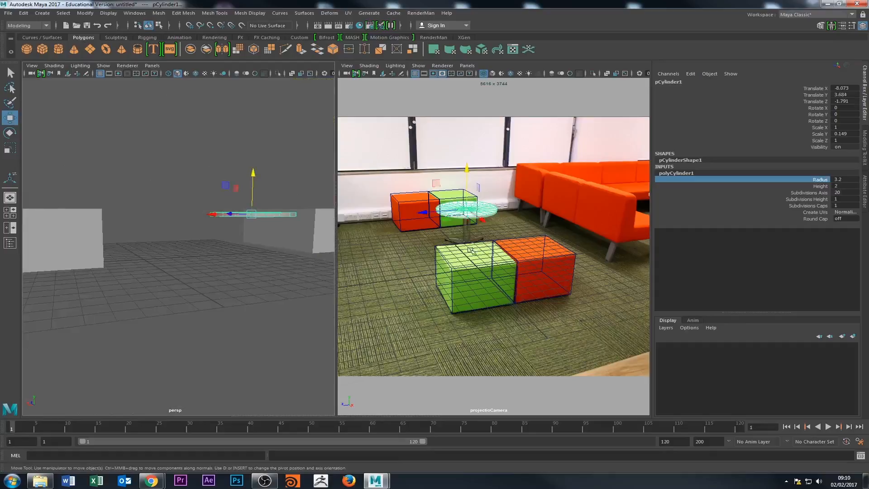
{"action": "left_click", "coordinate": [250, 266]}
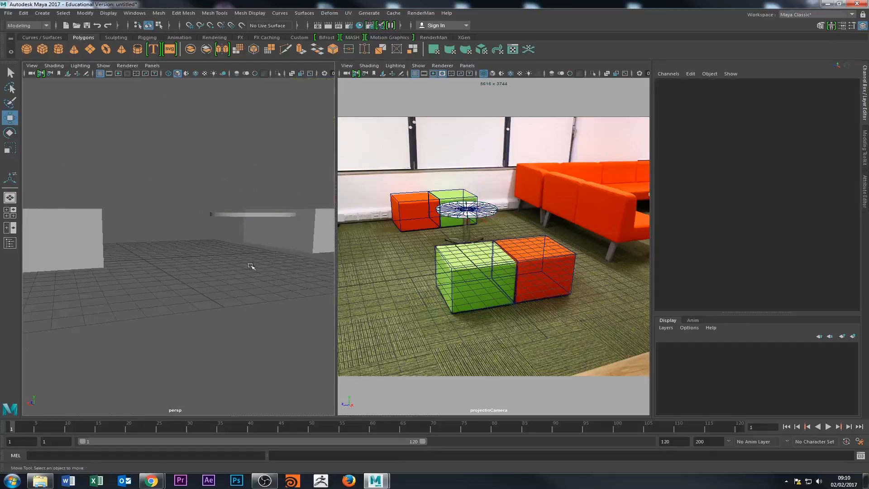
Duplicate the tabletop cylinder and scale the copy to about 0.197 in X and Z and 0.699 in Y for the leg.
{"action": "left_click", "coordinate": [260, 214]}
{"action": "left_click_drag", "start_coordinate": [219, 239], "coordinate": [242, 266], "text": "alt"}
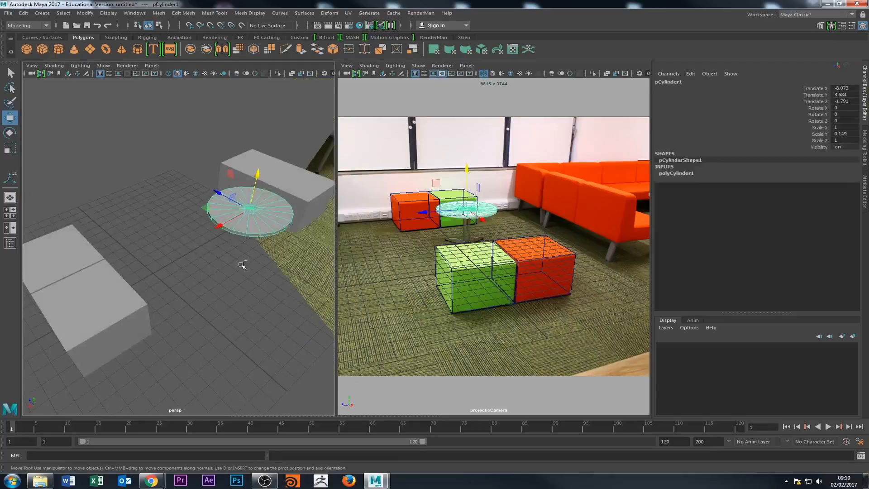
{"action": "key", "text": "ctrl+d"}
{"action": "key", "text": "r"}
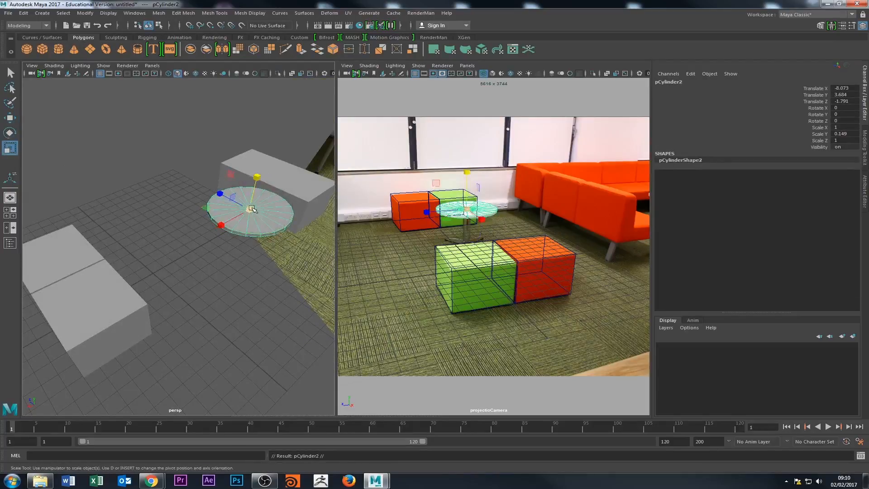
{"action": "left_click_drag", "start_coordinate": [250, 210], "coordinate": [285, 86]}
{"action": "key", "text": "4"}
{"action": "left_click_drag", "start_coordinate": [258, 180], "coordinate": [270, 114]}
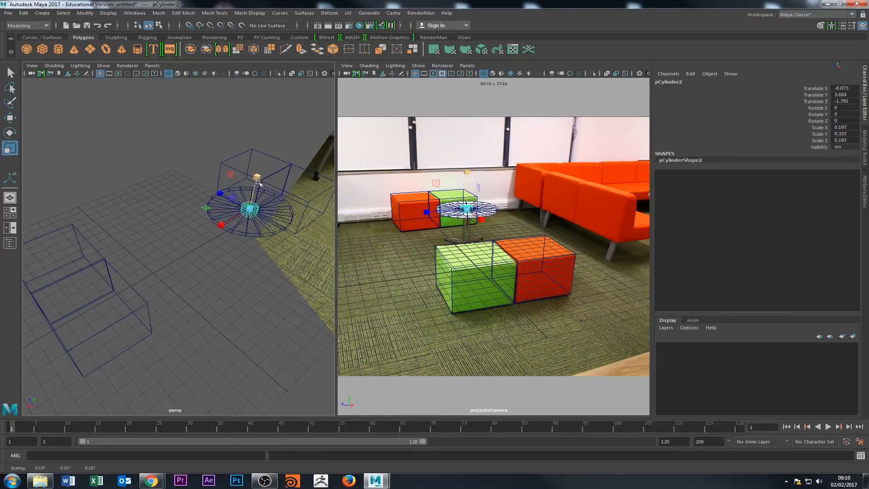
{"action": "left_click_drag", "start_coordinate": [260, 183], "coordinate": [271, 137]}
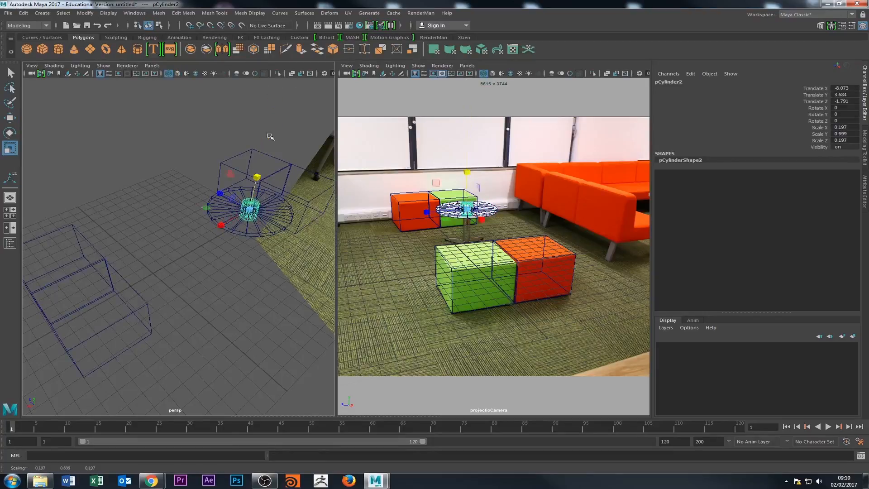
Lower the leg cylinder to about Translate Y 1.84 and shrink it uniformly to about 0.159 in X and Z.
{"action": "key", "text": "w"}
{"action": "left_click_drag", "start_coordinate": [256, 179], "coordinate": [256, 195]}
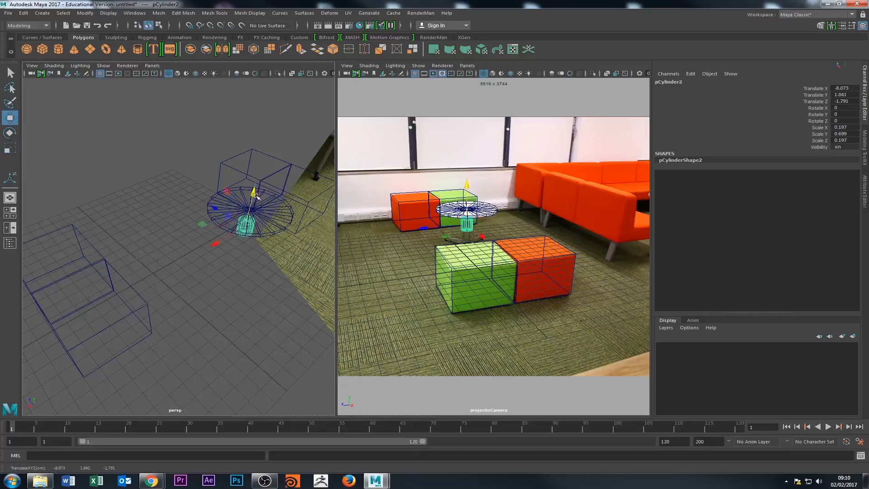
{"action": "key", "text": "r"}
{"action": "left_click_drag", "start_coordinate": [249, 226], "coordinate": [245, 227]}
{"action": "key", "text": "w"}
{"action": "key", "text": "r"}
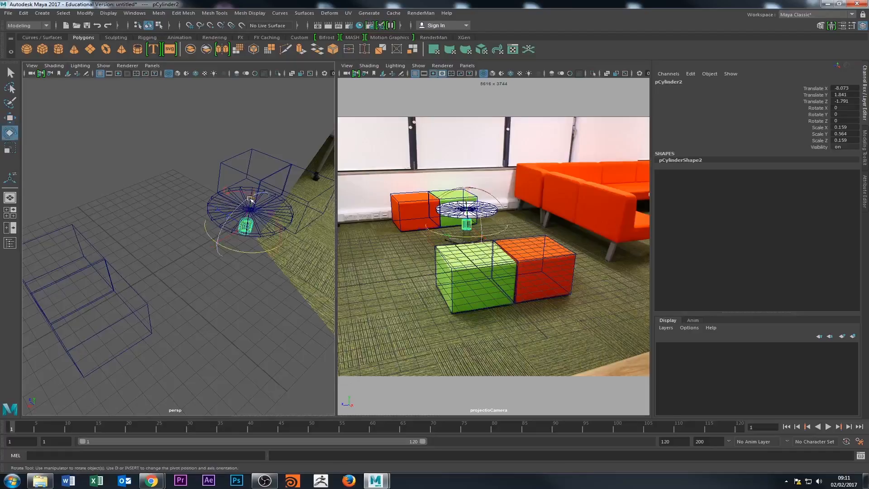
Stretch the table leg to about Scale Y 2.08 and lower it to about Translate Y 1.58.
{"action": "left_click_drag", "start_coordinate": [253, 194], "coordinate": [304, 91]}
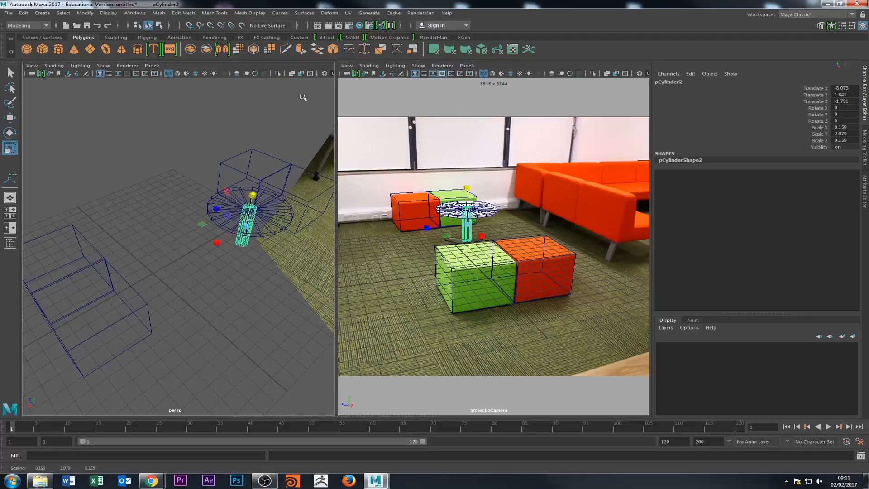
{"action": "key", "text": "w"}
{"action": "left_click_drag", "start_coordinate": [255, 194], "coordinate": [257, 195]}
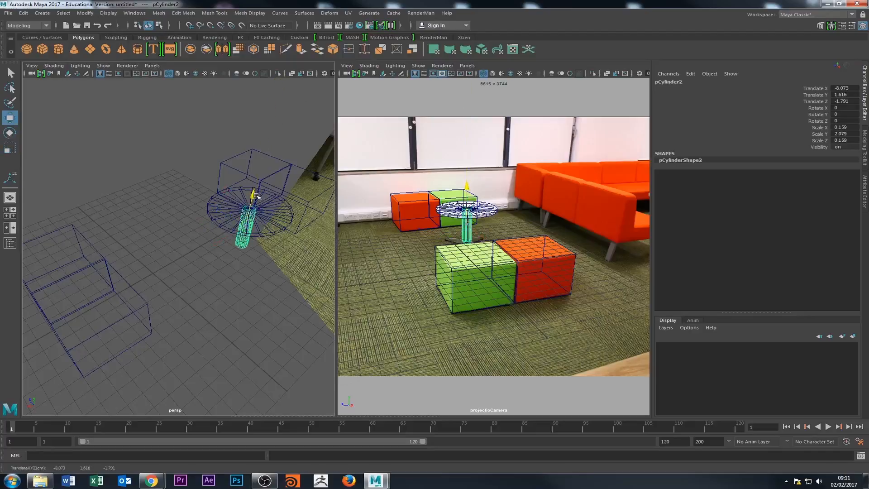
Create a polygon cube and move it to the foot of the table leg, about X -7.66, Y -0.5, Z -2.09.
{"action": "left_click", "coordinate": [181, 249]}
{"action": "left_click_drag", "start_coordinate": [181, 249], "coordinate": [112, 249], "text": "alt"}
{"action": "left_click", "coordinate": [139, 263]}
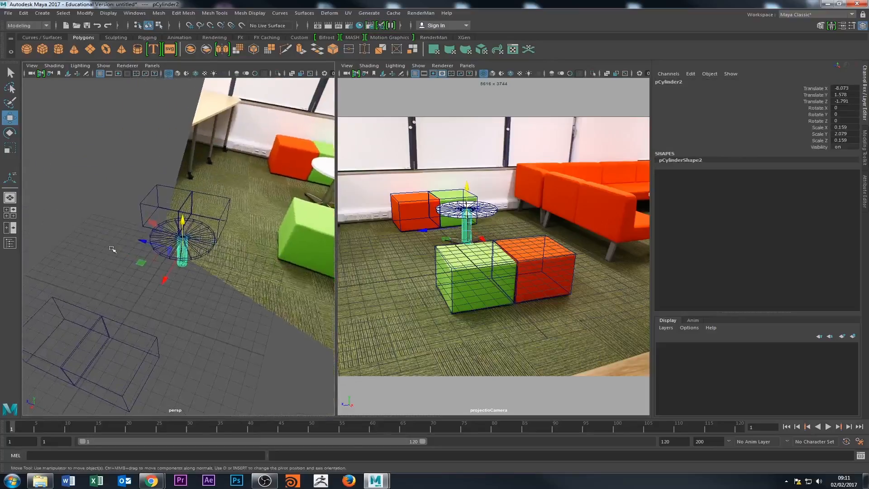
{"action": "left_click", "coordinate": [43, 50]}
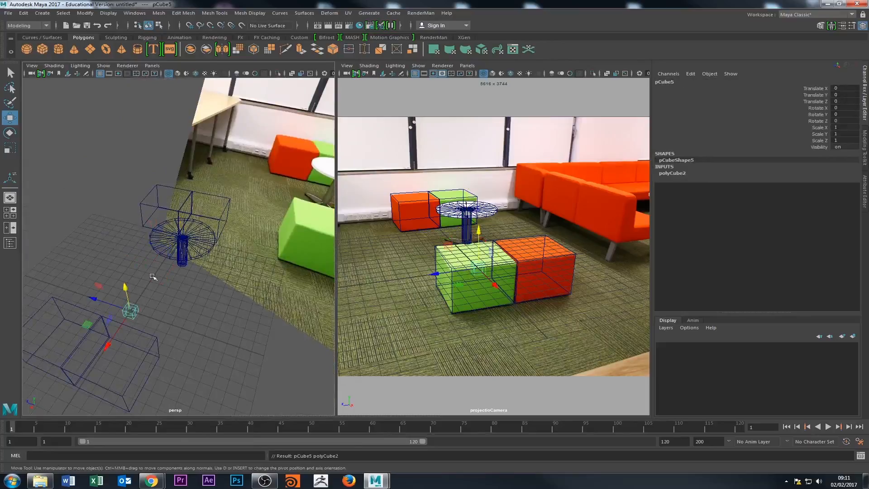
{"action": "left_click_drag", "start_coordinate": [137, 311], "coordinate": [183, 267]}
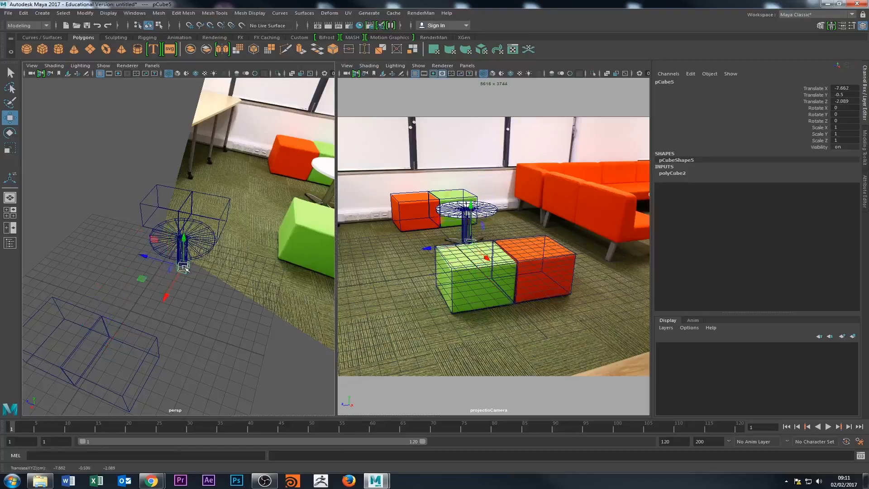
Center the cube under the leg at about X -8.07, Z -1.79 and scale it into a bar, Scale X 0.525, Scale Z 3.906.
{"action": "scroll", "coordinate": [62, 307], "scroll_direction": "up", "scroll_amount": 3}
{"action": "left_click_drag", "start_coordinate": [63, 307], "coordinate": [146, 304], "text": "alt"}
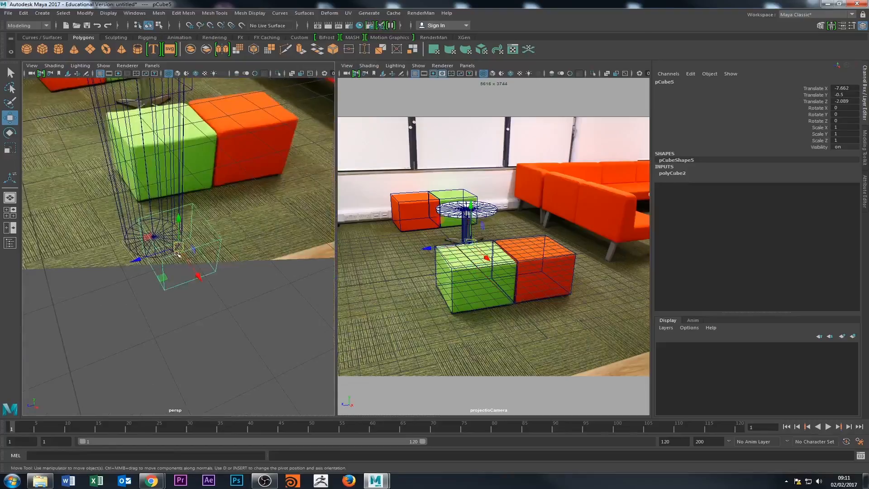
{"action": "left_click_drag", "start_coordinate": [181, 246], "coordinate": [40, 341]}
{"action": "key", "text": "r"}
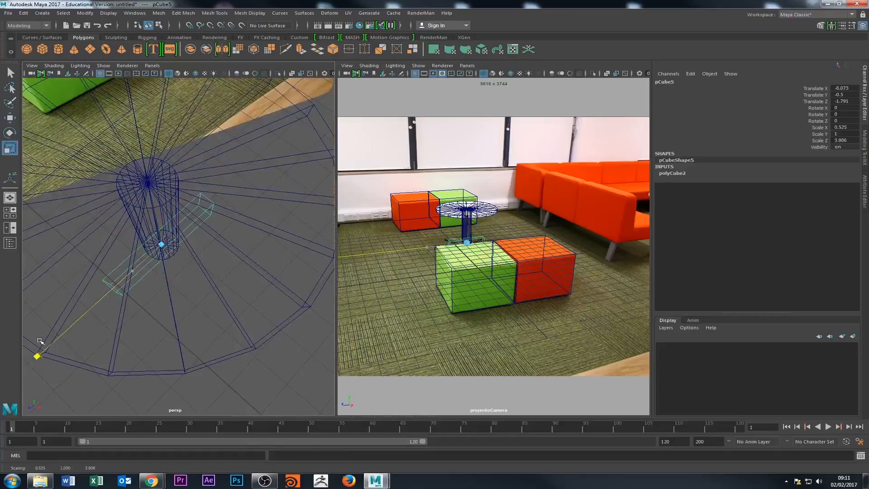
{"action": "key", "text": "w"}
{"action": "left_click_drag", "start_coordinate": [133, 271], "coordinate": [75, 316]}
{"action": "left_click_drag", "start_coordinate": [133, 292], "coordinate": [145, 272], "text": "alt"}
{"action": "right_click_drag", "start_coordinate": [144, 272], "coordinate": [231, 270], "text": "alt"}
{"action": "left_click_drag", "start_coordinate": [231, 270], "coordinate": [136, 278], "text": "alt"}
{"action": "key", "text": "ctrl+z"}
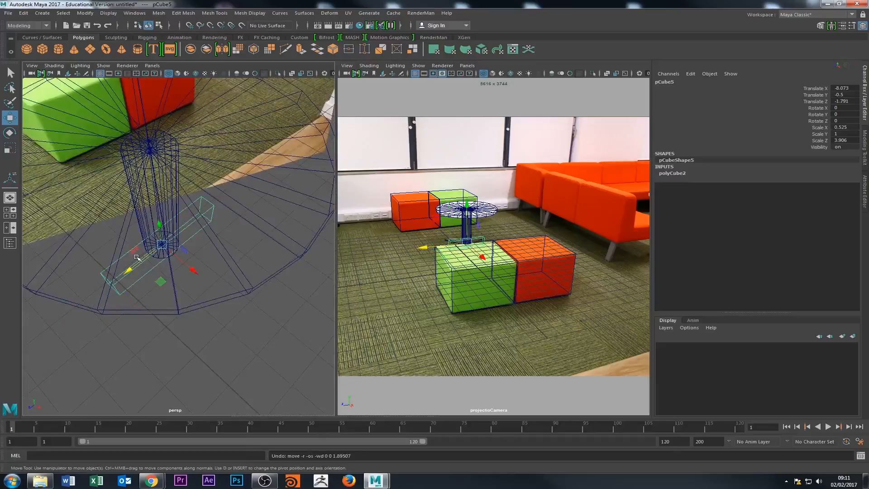
Rotate the foot bar to about -54.1 degrees in Y and slide it lengthwise outward from the table leg.
{"action": "key", "text": "e"}
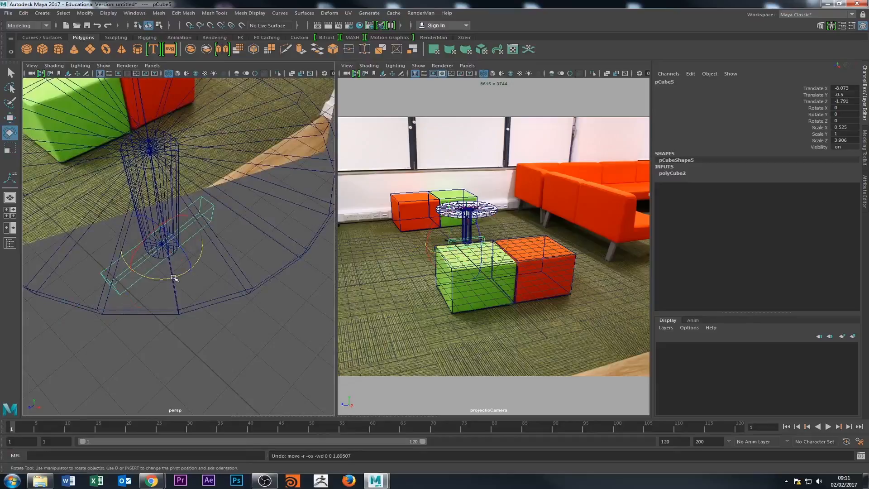
{"action": "left_click_drag", "start_coordinate": [175, 279], "coordinate": [138, 265]}
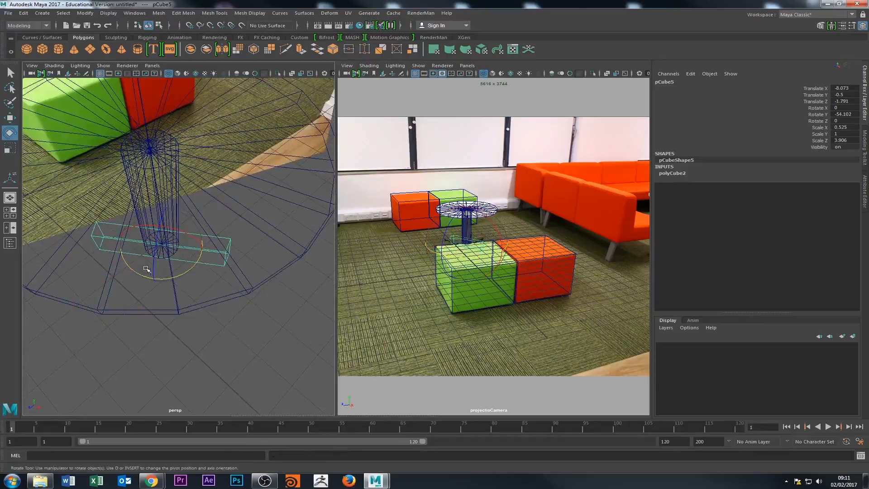
{"action": "key", "text": "w"}
{"action": "left_click_drag", "start_coordinate": [134, 243], "coordinate": [84, 236]}
Shorten the foot bar to about Scale Z 2.67 and adjust its position to about X -9.36, Z -0.86.
{"action": "key", "text": "r"}
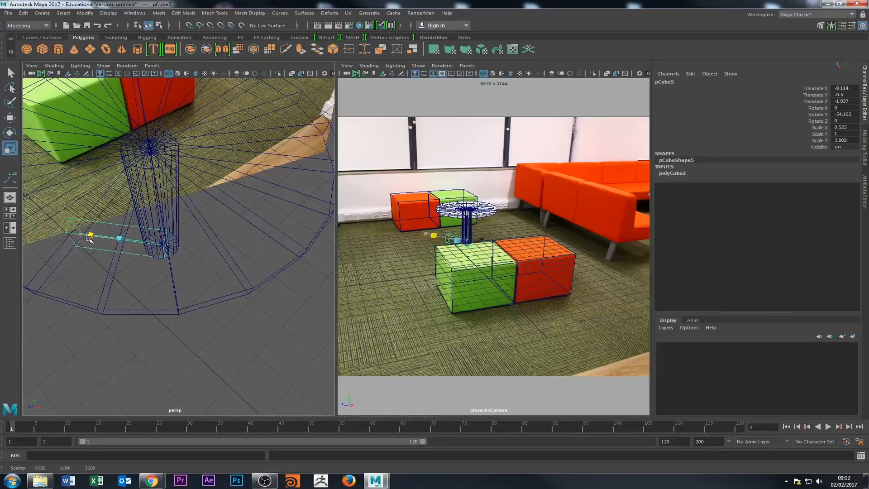
{"action": "key", "text": "w"}
{"action": "left_click_drag", "start_coordinate": [93, 237], "coordinate": [95, 236]}
Flatten the foot bar to about Scale Y 0.516 and raise it to about Translate Y 0.13.
{"action": "left_click_drag", "start_coordinate": [88, 261], "coordinate": [205, 254], "text": "alt"}
{"action": "key", "text": "r"}
{"action": "left_click_drag", "start_coordinate": [109, 214], "coordinate": [113, 188]}
{"action": "key", "text": "w"}
{"action": "left_click_drag", "start_coordinate": [118, 230], "coordinate": [170, 242], "text": "alt"}
{"action": "right_click_drag", "start_coordinate": [170, 242], "coordinate": [113, 254], "text": "alt"}
{"action": "left_click_drag", "start_coordinate": [113, 254], "coordinate": [144, 248], "text": "alt"}
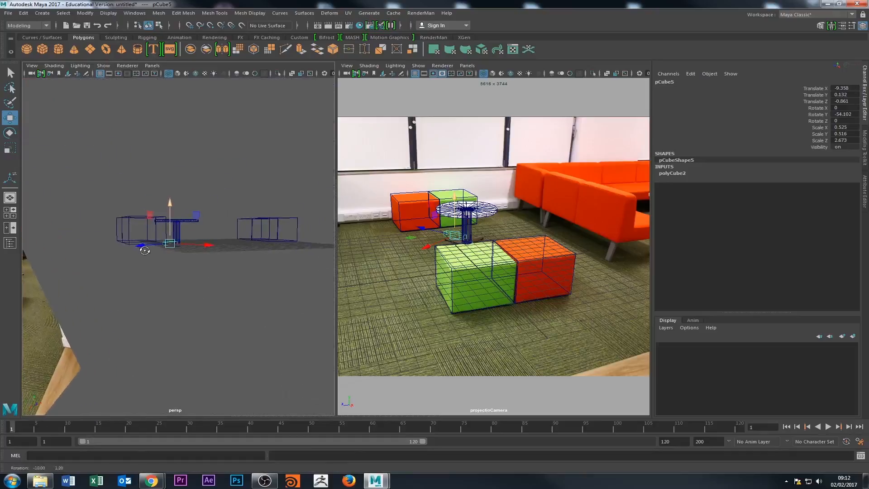
Create a polygon floor plane scaled uniformly to about 44.1 and move it to about Translate X 4.89, Y 0.37.
{"action": "right_click_drag", "start_coordinate": [181, 258], "coordinate": [205, 260], "text": "alt"}
{"action": "left_click_drag", "start_coordinate": [205, 260], "coordinate": [150, 266], "text": "alt"}
{"action": "left_click", "coordinate": [247, 250]}
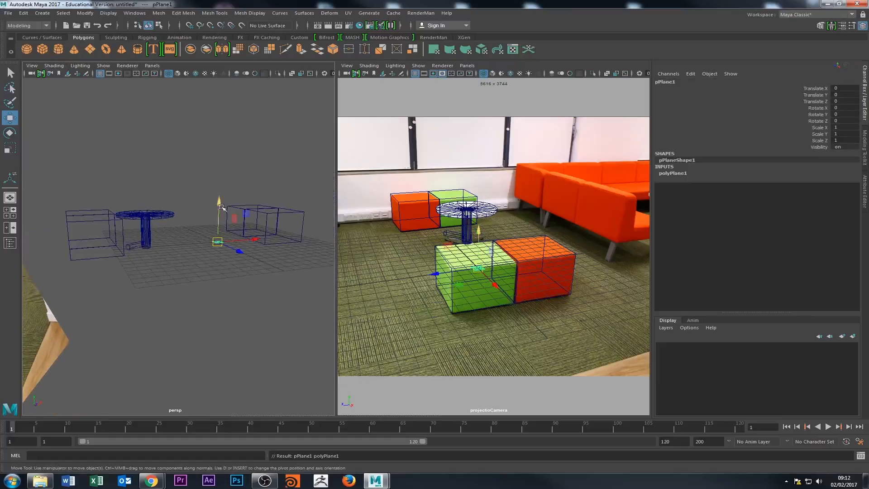
{"action": "key", "text": "r"}
{"action": "mouse_move", "coordinate": [218, 241]}
{"action": "left_mouse_down"}
{"action": "mouse_move", "coordinate": [210, 271]}
{"action": "mouse_move", "coordinate": [225, 266]}
{"action": "mouse_move", "coordinate": [217, 258]}
{"action": "left_mouse_up"}
{"action": "key", "text": "w"}
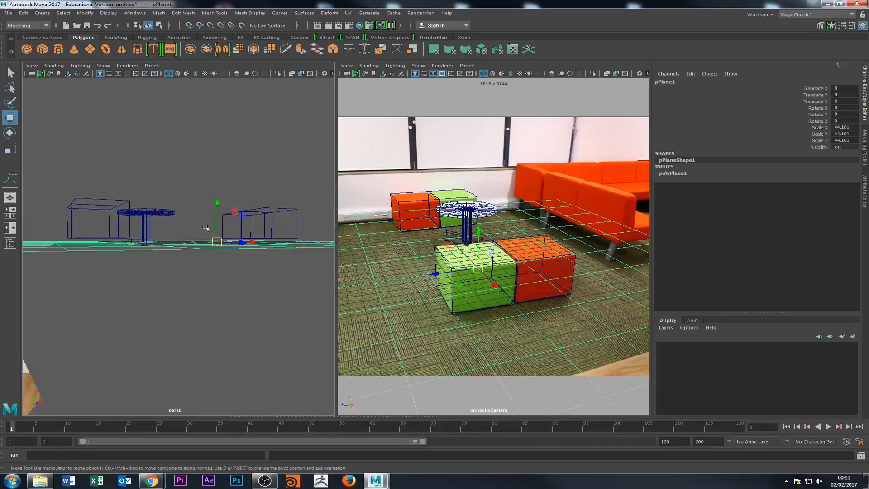
{"action": "left_click_drag", "start_coordinate": [217, 205], "coordinate": [300, 247]}
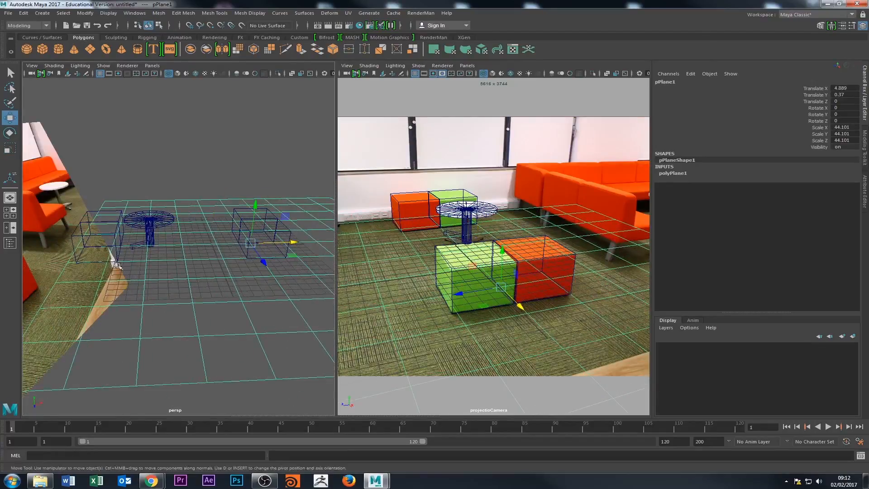
Raise the bottom ring of vertices on the table leg to the floor plane and display the perspective view shaded.
{"action": "left_click_drag", "start_coordinate": [194, 247], "coordinate": [107, 216], "text": "alt"}
{"action": "key", "text": "e"}
{"action": "key", "text": "r"}
{"action": "left_click", "coordinate": [127, 209]}
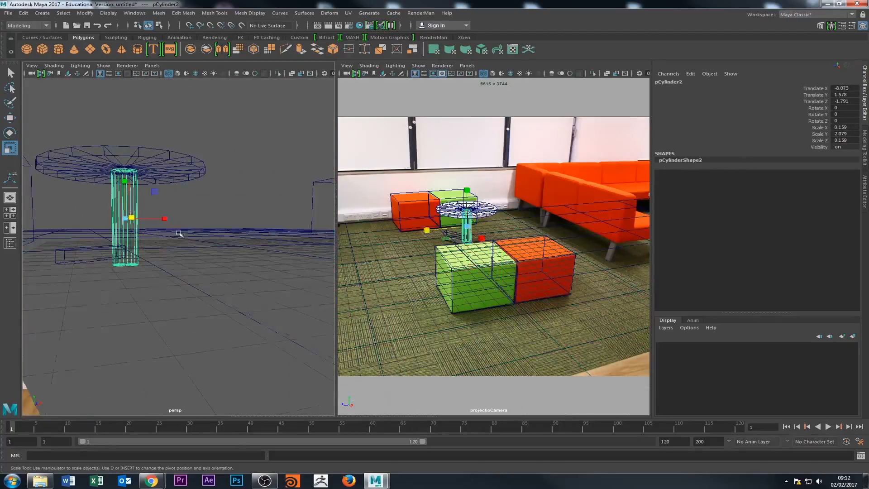
{"action": "right_click_drag", "start_coordinate": [178, 233], "coordinate": [140, 226], "text": "alt"}
{"action": "right_click_drag", "start_coordinate": [142, 267], "coordinate": [102, 263]}
{"action": "left_click_drag", "start_coordinate": [100, 257], "coordinate": [180, 285]}
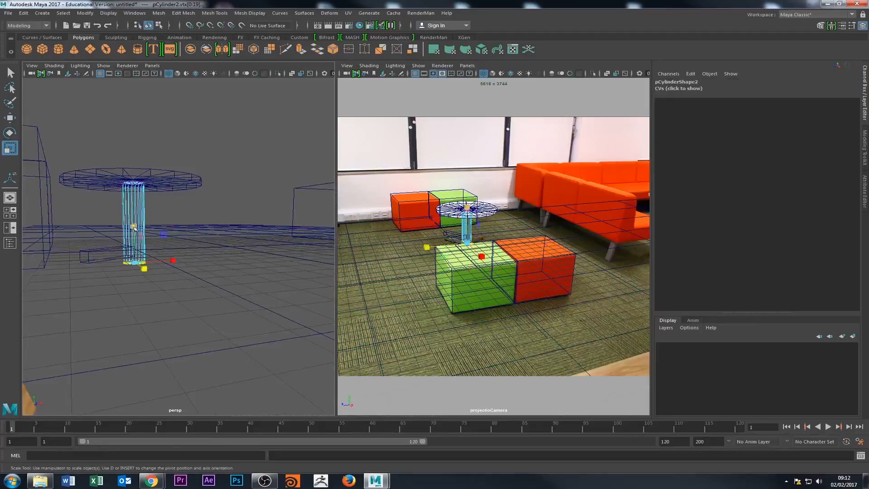
{"action": "key", "text": "w"}
{"action": "mouse_move", "coordinate": [134, 224]}
{"action": "left_mouse_down"}
{"action": "mouse_move", "coordinate": [134, 213]}
{"action": "mouse_move", "coordinate": [138, 247]}
{"action": "mouse_move", "coordinate": [126, 240]}
{"action": "mouse_move", "coordinate": [139, 214]}
{"action": "left_mouse_up"}
{"action": "key", "text": "5"}
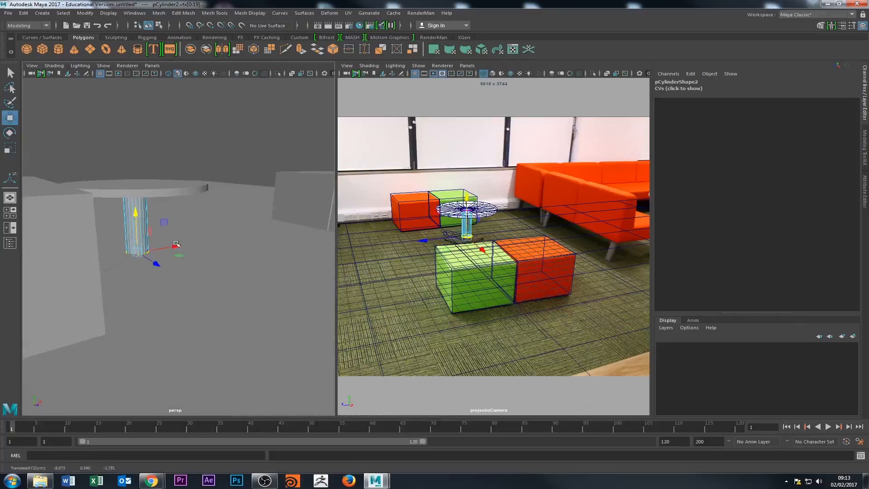
Select the table leg and tabletop together as objects and shift both along X, bringing the tabletop to about Translate X -6.62.
{"action": "left_click_drag", "start_coordinate": [176, 245], "coordinate": [123, 221], "text": "alt"}
{"action": "right_click_drag", "start_coordinate": [126, 218], "coordinate": [157, 205]}
{"action": "left_click", "coordinate": [144, 192], "text": "shift"}
{"action": "left_click_drag", "start_coordinate": [161, 186], "coordinate": [140, 204]}
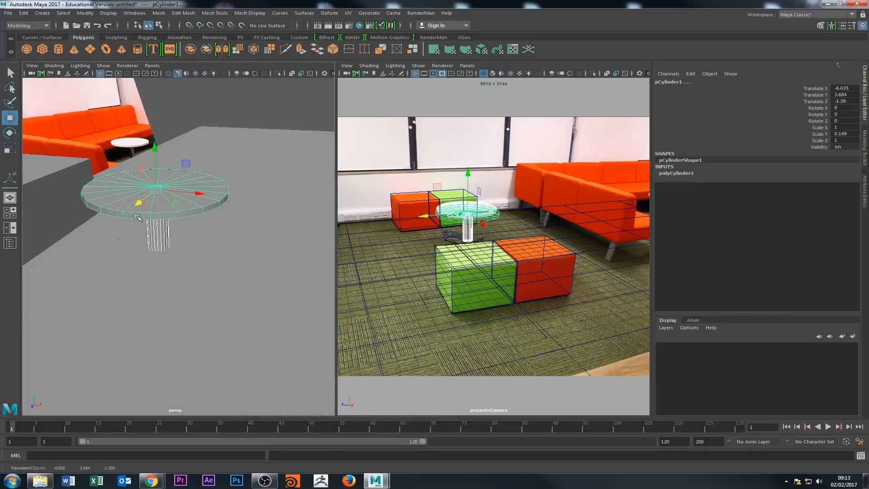
{"action": "key", "text": "ctrl+z"}
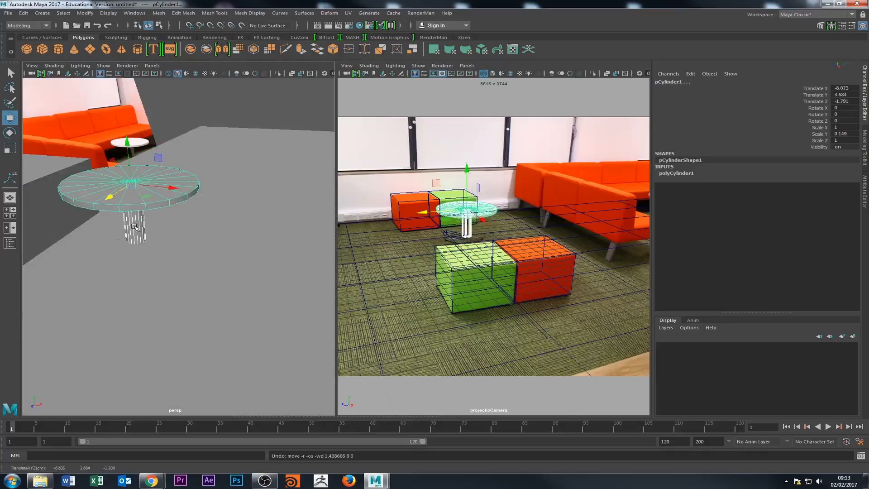
{"action": "left_click_drag", "start_coordinate": [135, 228], "coordinate": [147, 286], "text": "alt"}
{"action": "left_click_drag", "start_coordinate": [182, 244], "coordinate": [152, 226]}
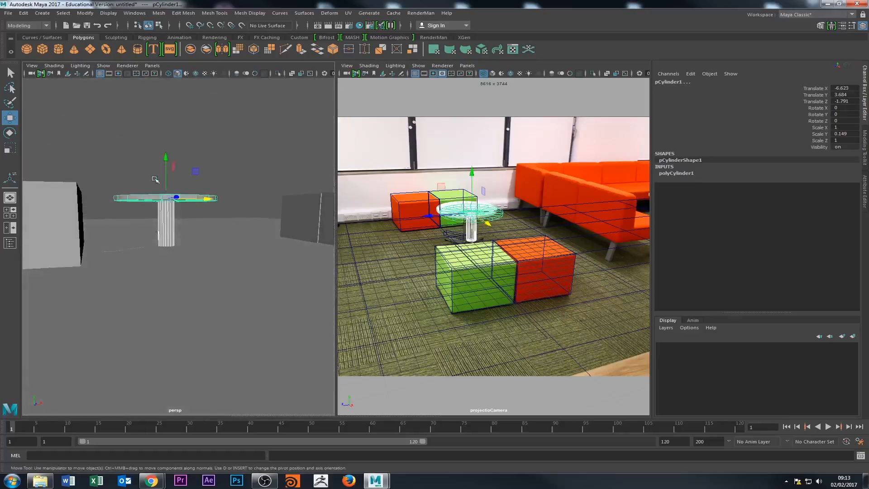
Raise the leg and tabletop until the tabletop is at about Translate Y 3.98, and scale both down, the tabletop to about 0.933.
{"action": "left_click_drag", "start_coordinate": [166, 161], "coordinate": [166, 155]}
{"action": "left_click_drag", "start_coordinate": [167, 199], "coordinate": [122, 248], "text": "alt"}
{"action": "key", "text": "r"}
{"action": "key", "text": "w"}
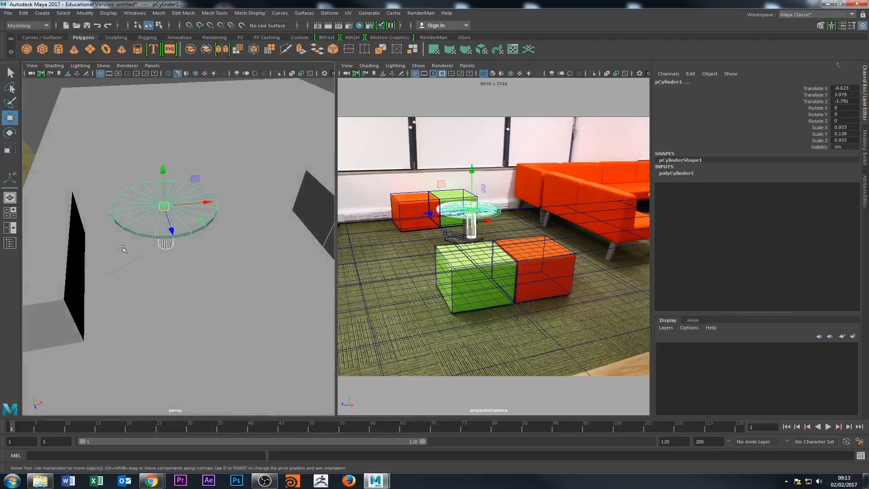
Move only the tabletop to about Translate X -7.32, Y 3.93, Z -1.60 to match the photographed table.
{"action": "left_click", "coordinate": [122, 248]}
{"action": "left_click", "coordinate": [192, 217]}
{"action": "left_click_drag", "start_coordinate": [208, 199], "coordinate": [195, 199]}
{"action": "left_click_drag", "start_coordinate": [159, 228], "coordinate": [154, 237]}
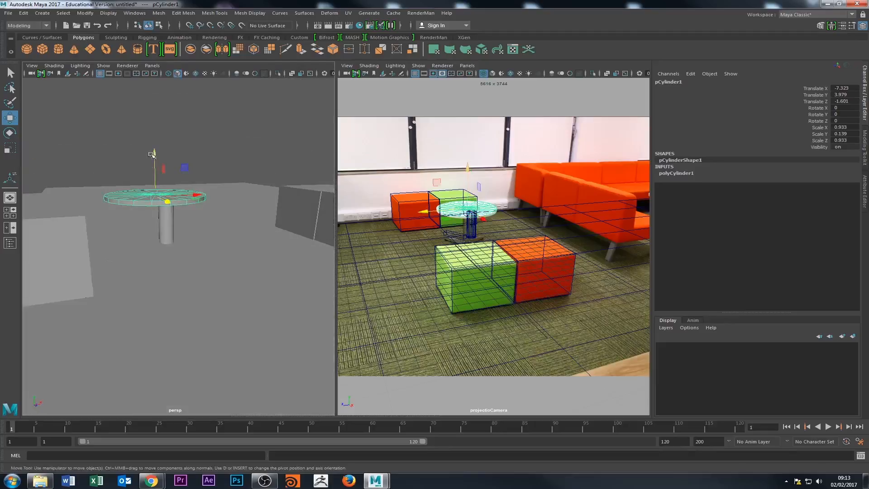
{"action": "left_click_drag", "start_coordinate": [152, 154], "coordinate": [153, 156]}
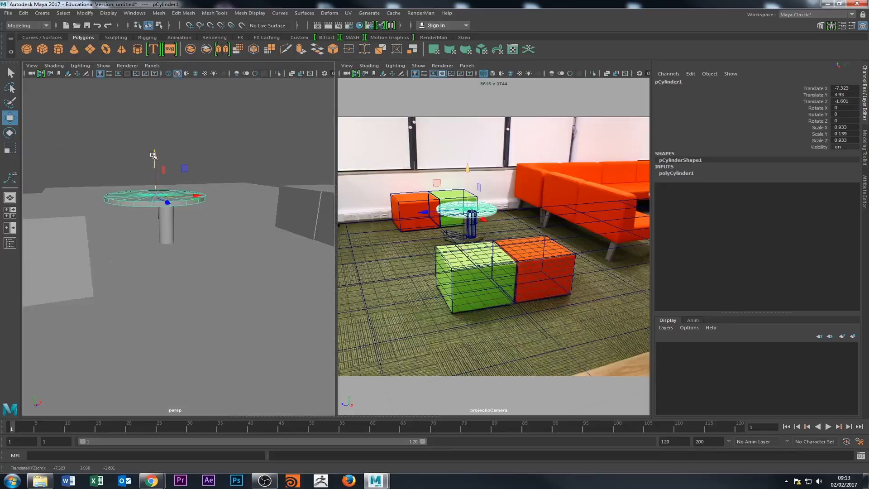
Scale the tabletop up to about 0.988 and thicken it to about Scale Y 0.196.
{"action": "key", "text": "e"}
{"action": "key", "text": "r"}
{"action": "left_click_drag", "start_coordinate": [154, 156], "coordinate": [165, 191]}
{"action": "key", "text": "w"}
{"action": "key", "text": "r"}
Move only the table leg under the tabletop, to about Translate X -7.32, Y 1.60, Z -1.60.
{"action": "left_click", "coordinate": [172, 228]}
{"action": "key", "text": "w"}
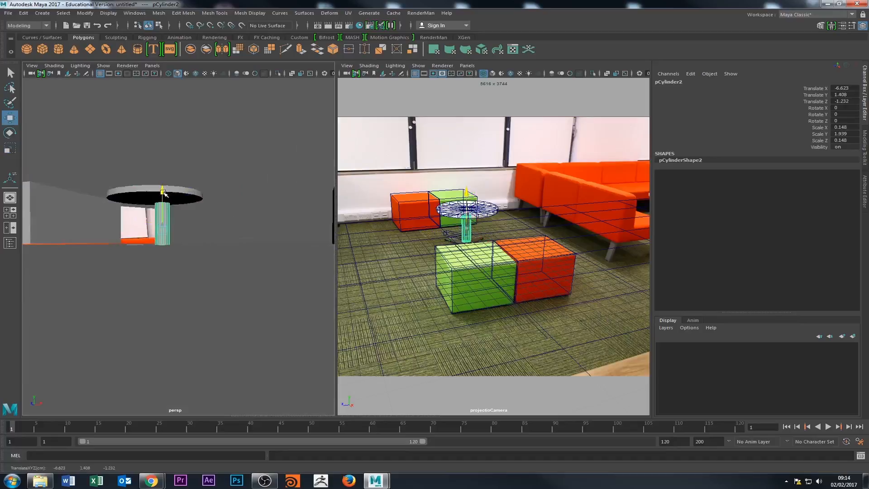
{"action": "left_click_drag", "start_coordinate": [164, 194], "coordinate": [177, 231], "text": "alt"}
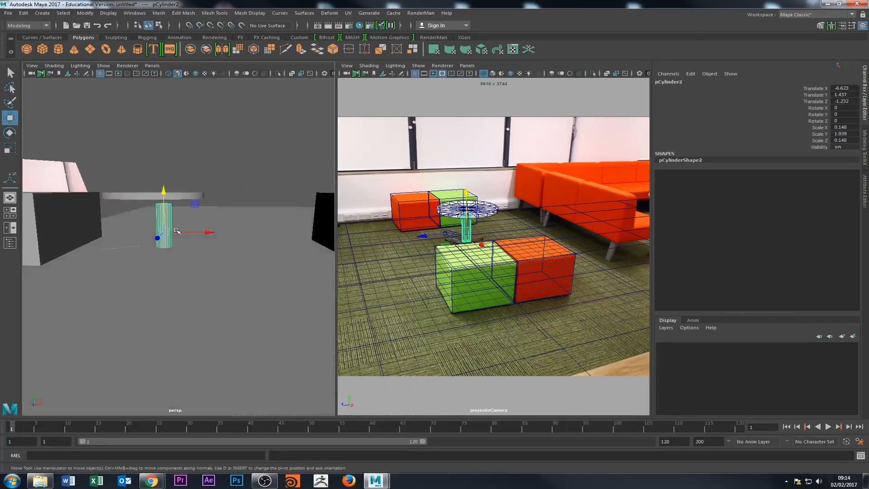
{"action": "left_click_drag", "start_coordinate": [182, 196], "coordinate": [173, 251], "text": "alt"}
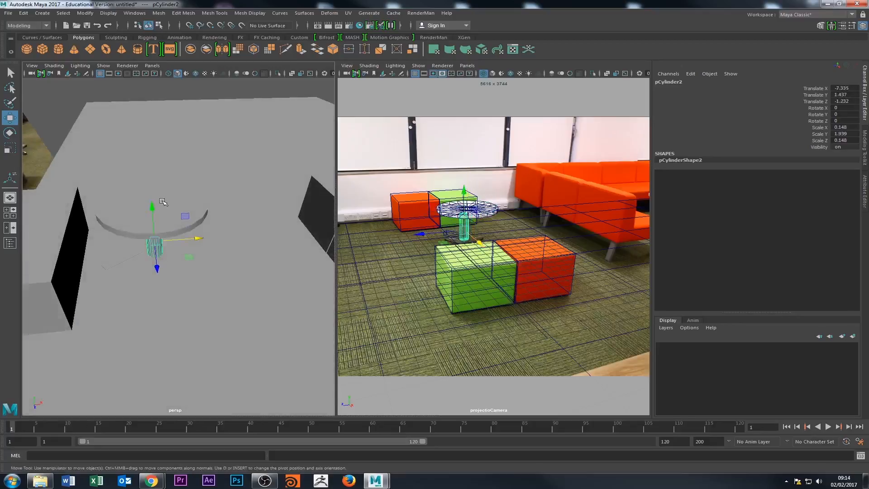
{"action": "key", "text": "4"}
{"action": "mouse_move", "coordinate": [162, 202]}
{"action": "left_mouse_down", "text": "alt"}
{"action": "mouse_move", "coordinate": [165, 239]}
{"action": "mouse_move", "coordinate": [149, 177]}
{"action": "mouse_move", "coordinate": [153, 202]}
{"action": "mouse_move", "coordinate": [171, 214]}
{"action": "mouse_move", "coordinate": [164, 251]}
{"action": "left_mouse_up", "text": "alt"}
{"action": "key", "text": "4"}
{"action": "key", "text": "5"}
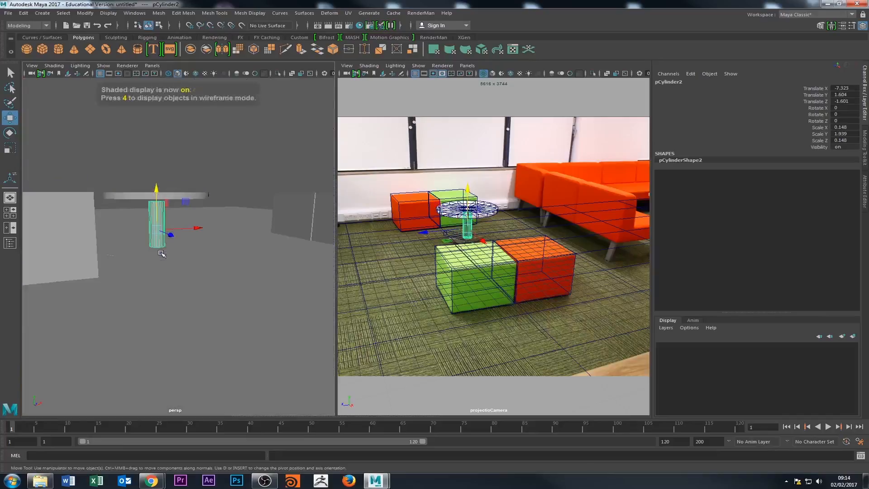
Stretch the table leg vertically to about Scale Y 2.28 so it spans from the floor to the tabletop.
{"action": "key", "text": "r"}
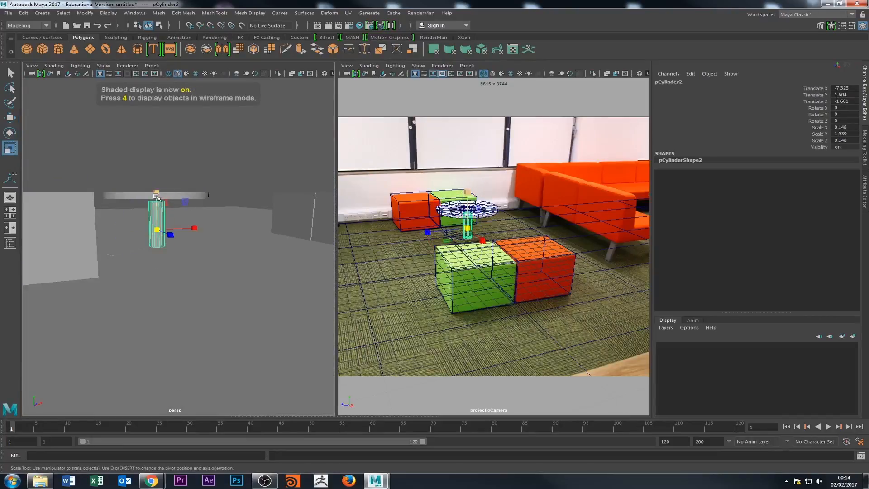
{"action": "left_click_drag", "start_coordinate": [157, 196], "coordinate": [161, 186]}
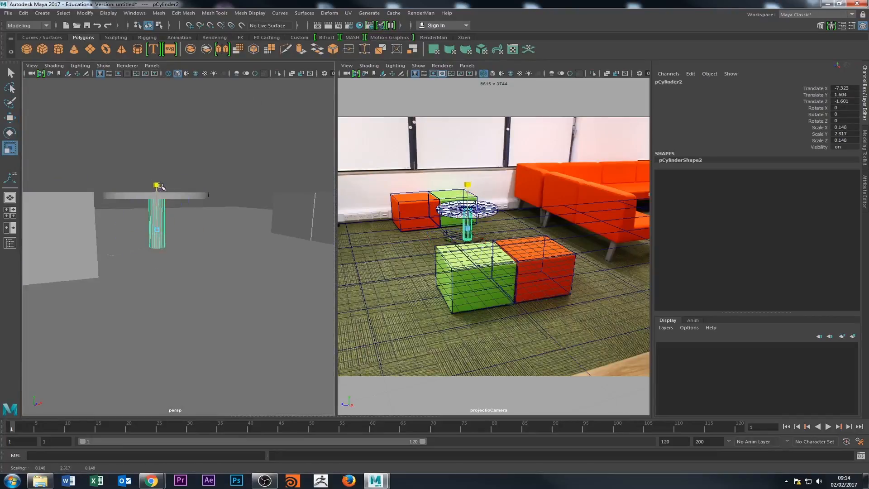
{"action": "left_click_drag", "start_coordinate": [150, 227], "coordinate": [141, 246], "text": "alt"}
{"action": "mouse_move", "coordinate": [141, 251]}
{"action": "right_mouse_down", "text": "alt"}
{"action": "mouse_move", "coordinate": [194, 250]}
{"action": "mouse_move", "coordinate": [135, 247]}
{"action": "right_mouse_up", "text": "alt"}
{"action": "left_click_drag", "start_coordinate": [136, 246], "coordinate": [106, 268], "text": "alt"}
{"action": "left_click", "coordinate": [128, 223]}
{"action": "key", "text": "q"}
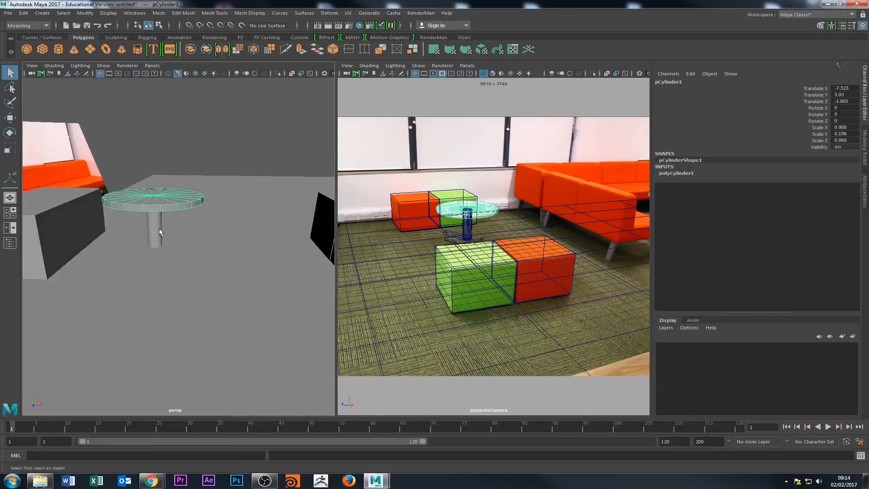
Shift the table leg along X and Z to about Translate X -6.54, Z -1.16 to match the photographed leg.
{"action": "left_click", "coordinate": [160, 231]}
{"action": "left_click_drag", "start_coordinate": [154, 246], "coordinate": [204, 262], "text": "alt"}
{"action": "key", "text": "w"}
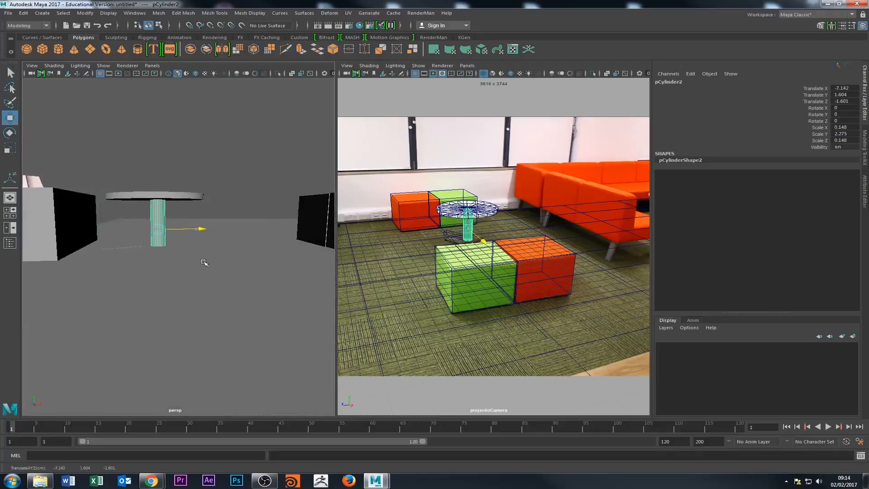
{"action": "left_click_drag", "start_coordinate": [186, 228], "coordinate": [144, 261], "text": "alt"}
{"action": "left_click_drag", "start_coordinate": [195, 243], "coordinate": [208, 241]}
{"action": "left_click_drag", "start_coordinate": [149, 260], "coordinate": [152, 263]}
{"action": "left_click_drag", "start_coordinate": [204, 241], "coordinate": [208, 241]}
{"action": "left_click_drag", "start_coordinate": [147, 258], "coordinate": [156, 263]}
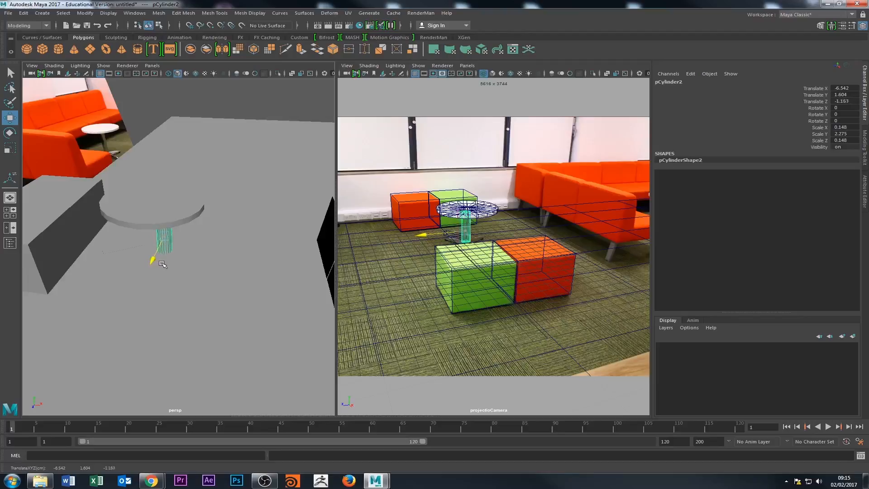
Realign the tabletop over the leg at about Translate X -6.54, Y 4.13, Z -1.16, and scale it to about 0.971.
{"action": "left_click", "coordinate": [163, 222]}
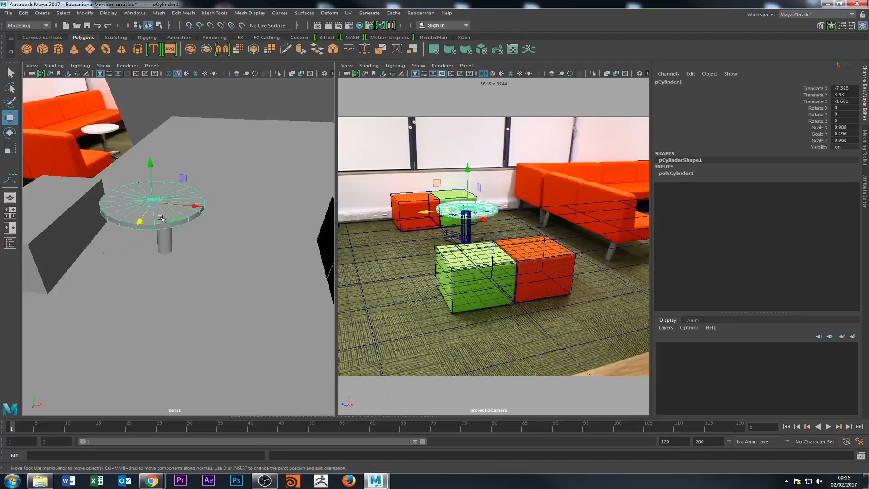
{"action": "key", "text": "4"}
{"action": "left_click_drag", "start_coordinate": [155, 204], "coordinate": [167, 208]}
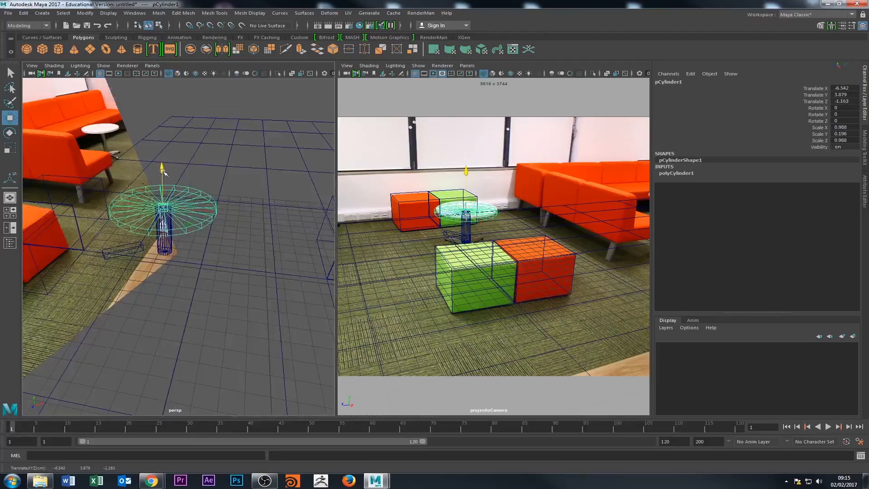
{"action": "left_click_drag", "start_coordinate": [165, 172], "coordinate": [163, 170]}
{"action": "key", "text": "e"}
{"action": "key", "text": "r"}
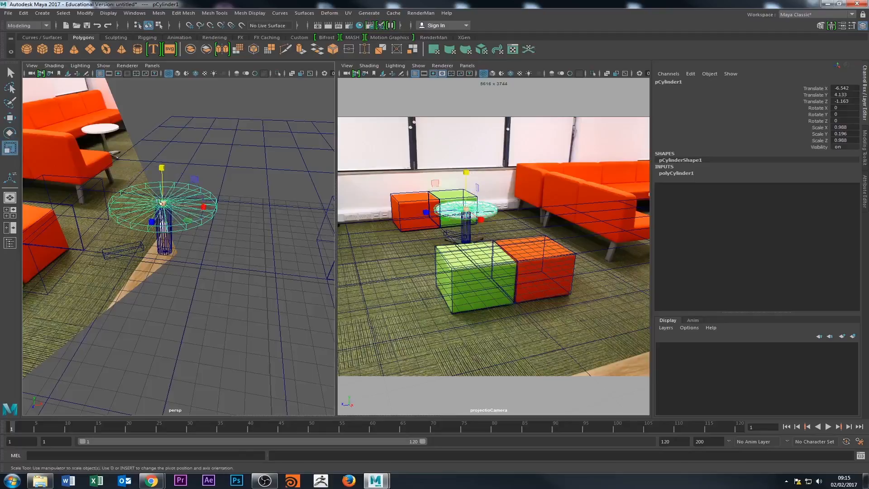
{"action": "left_click_drag", "start_coordinate": [164, 204], "coordinate": [164, 205]}
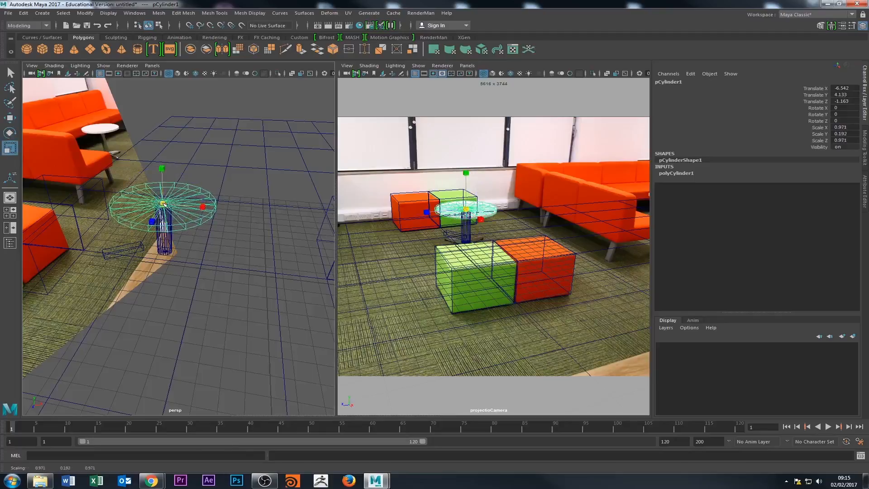
{"action": "key", "text": "q"}
{"action": "key", "text": "w"}
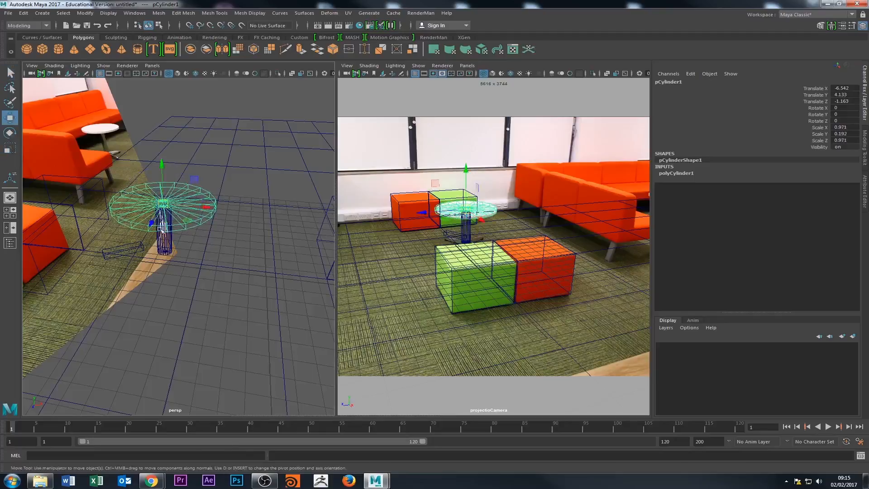
Shift the leg and tabletop together along Z, the tabletop to about Translate Z -1.26, and display the perspective view shaded.
{"action": "left_click", "coordinate": [164, 244]}
{"action": "left_click", "coordinate": [177, 221], "text": "shift"}
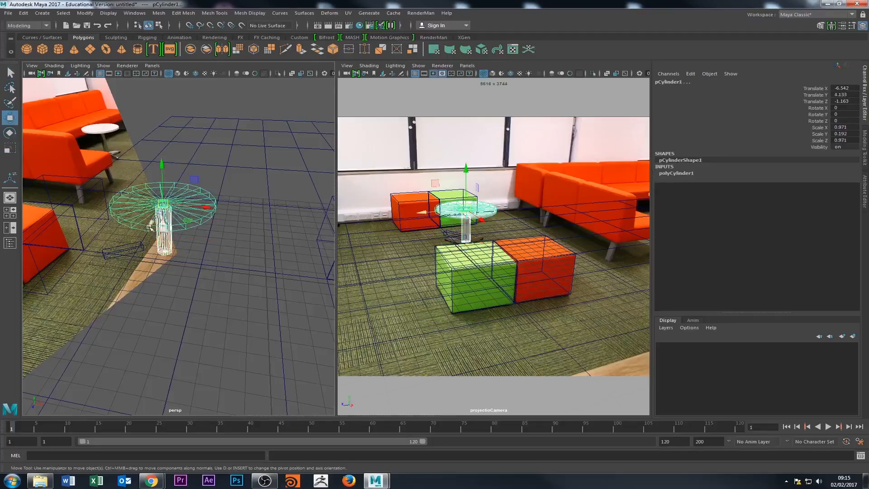
{"action": "left_click_drag", "start_coordinate": [149, 226], "coordinate": [153, 223]}
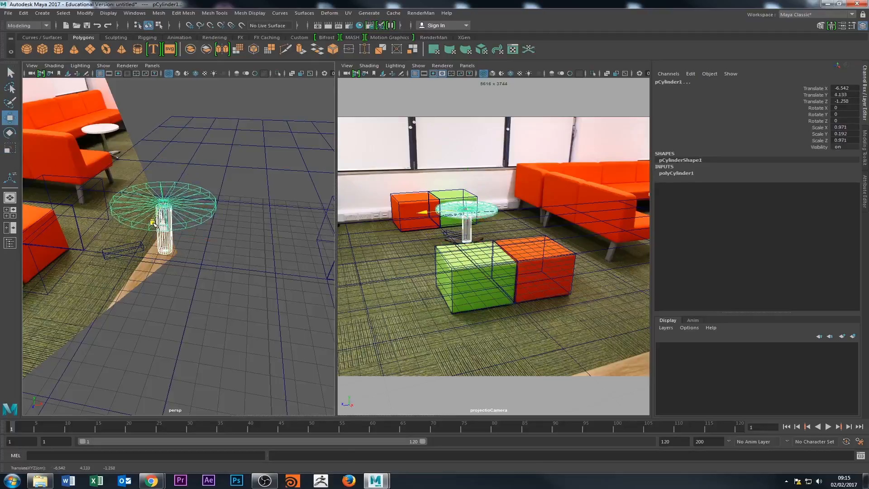
{"action": "left_click_drag", "start_coordinate": [166, 259], "coordinate": [199, 252], "text": "alt"}
{"action": "left_click", "coordinate": [198, 245]}
{"action": "left_click", "coordinate": [206, 256]}
{"action": "left_click", "coordinate": [203, 249]}
{"action": "key", "text": "5"}
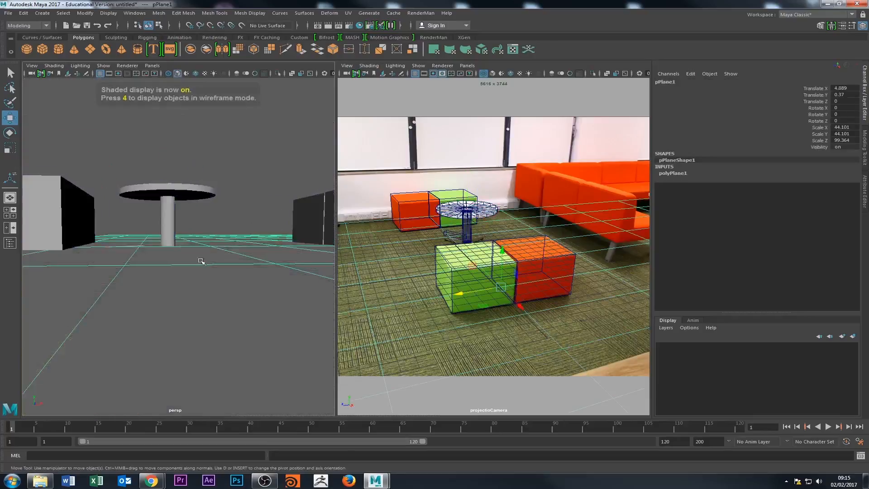
Move the small foot block at the table's base to about Translate X -7.43, Y 0.35, Z -0.29.
{"action": "left_click", "coordinate": [177, 248]}
{"action": "mouse_move", "coordinate": [178, 248]}
{"action": "left_mouse_down", "text": "alt"}
{"action": "mouse_move", "coordinate": [139, 240]}
{"action": "mouse_move", "coordinate": [159, 260]}
{"action": "mouse_move", "coordinate": [116, 253]}
{"action": "mouse_move", "coordinate": [160, 272]}
{"action": "mouse_move", "coordinate": [191, 263]}
{"action": "left_mouse_up", "text": "alt"}
{"action": "left_click", "coordinate": [132, 249]}
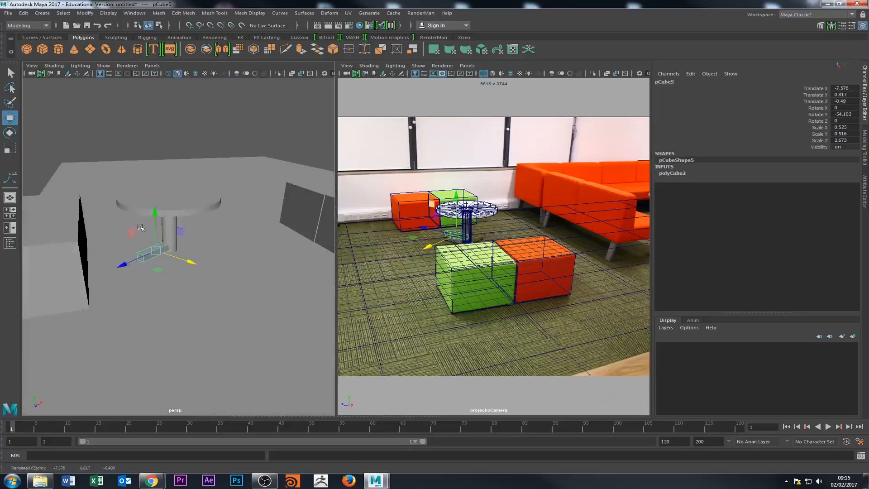
{"action": "left_click_drag", "start_coordinate": [156, 220], "coordinate": [155, 221]}
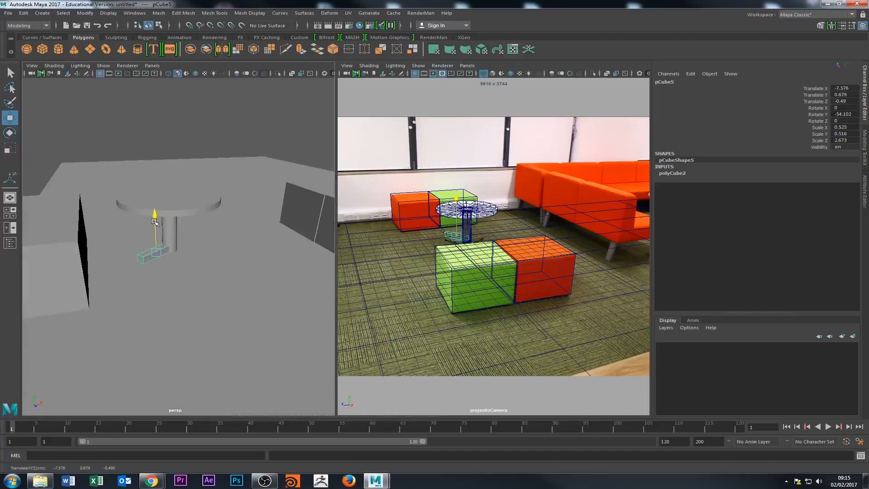
{"action": "left_click_drag", "start_coordinate": [174, 259], "coordinate": [200, 295], "text": "alt"}
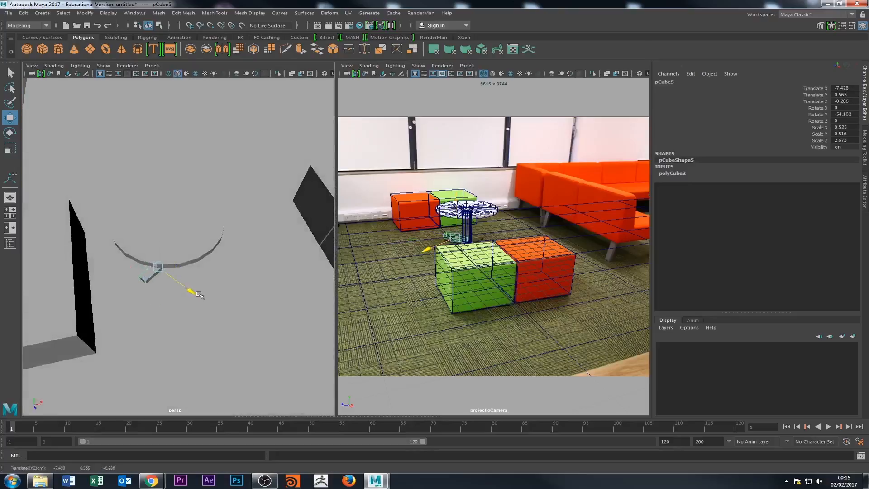
{"action": "left_click_drag", "start_coordinate": [141, 252], "coordinate": [155, 209], "text": "alt"}
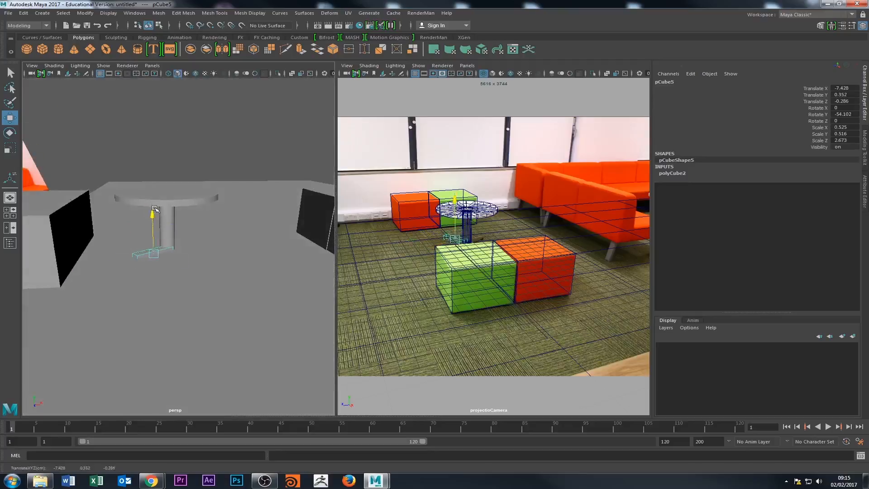
{"action": "left_click_drag", "start_coordinate": [159, 243], "coordinate": [156, 217], "text": "alt"}
Lower the floor plane to about Translate Y 0.02 so it meets the base of the table's foot.
{"action": "left_click", "coordinate": [231, 264]}
{"action": "scroll", "coordinate": [233, 264], "scroll_direction": "down", "scroll_amount": 1}
{"action": "left_click_drag", "start_coordinate": [232, 264], "coordinate": [245, 237], "text": "alt"}
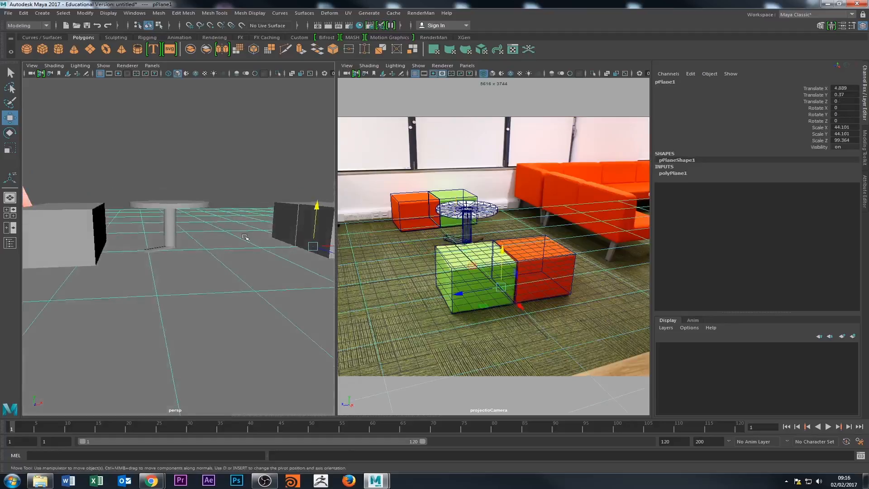
{"action": "left_click_drag", "start_coordinate": [319, 206], "coordinate": [321, 209]}
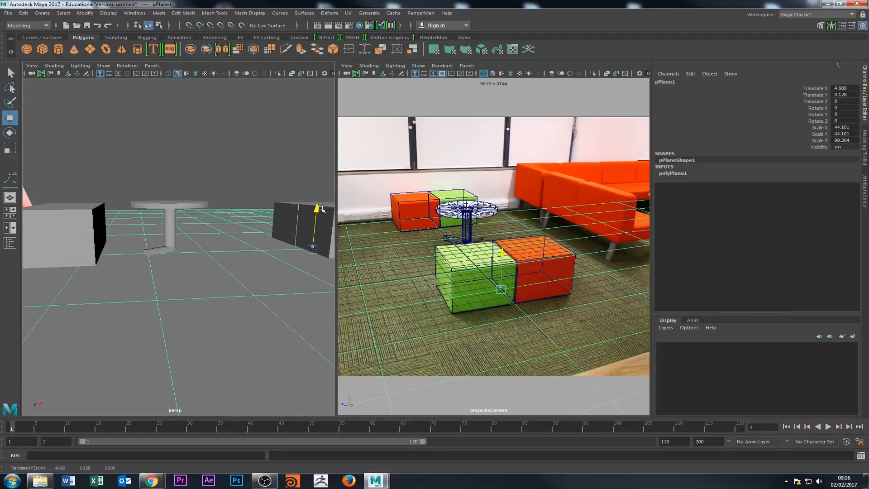
{"action": "left_click_drag", "start_coordinate": [320, 208], "coordinate": [320, 210]}
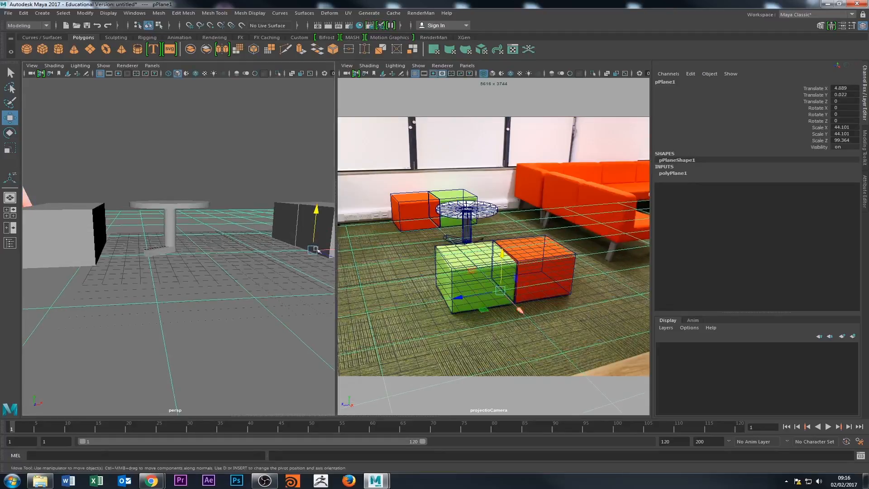
{"action": "middle_click_drag", "start_coordinate": [306, 255], "coordinate": [261, 246], "text": "alt"}
{"action": "left_click_drag", "start_coordinate": [311, 241], "coordinate": [303, 240]}
{"action": "left_click_drag", "start_coordinate": [252, 262], "coordinate": [218, 256], "text": "alt"}
Move the two front stool cubes together onto the floor plane, the red-stool cube to about Translate X 5.20, Y 2.30, Z -2.50.
{"action": "left_click_drag", "start_coordinate": [270, 231], "coordinate": [290, 259], "text": "alt"}
{"action": "left_click", "coordinate": [292, 230]}
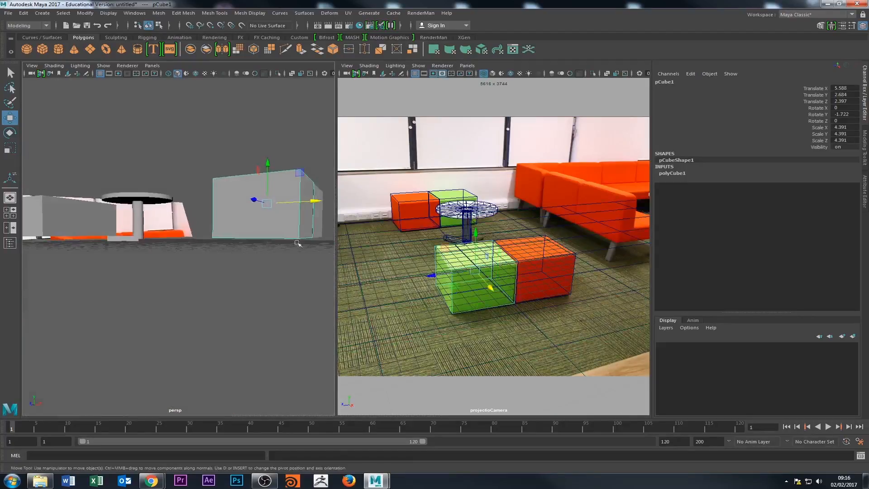
{"action": "left_click", "coordinate": [291, 195], "text": "shift"}
{"action": "left_click_drag", "start_coordinate": [286, 172], "coordinate": [287, 175]}
{"action": "left_click_drag", "start_coordinate": [278, 244], "coordinate": [267, 229], "text": "alt"}
{"action": "left_click_drag", "start_coordinate": [288, 174], "coordinate": [289, 180]}
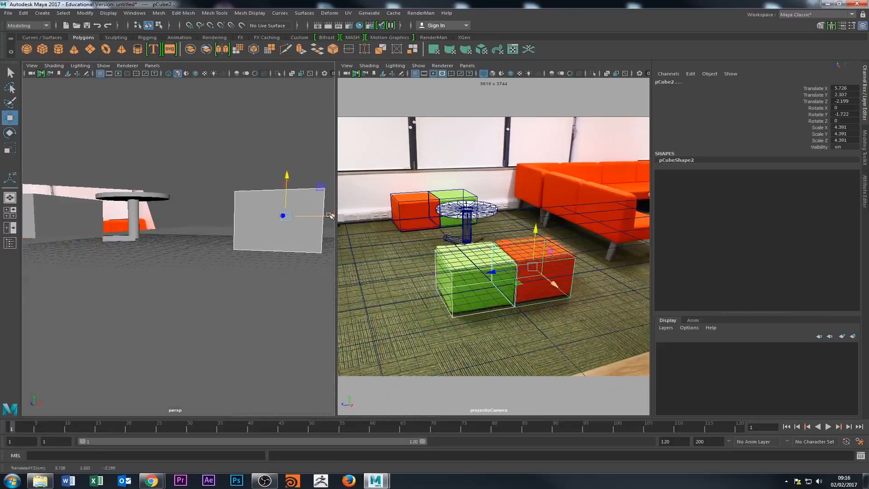
{"action": "left_click_drag", "start_coordinate": [330, 216], "coordinate": [231, 237]}
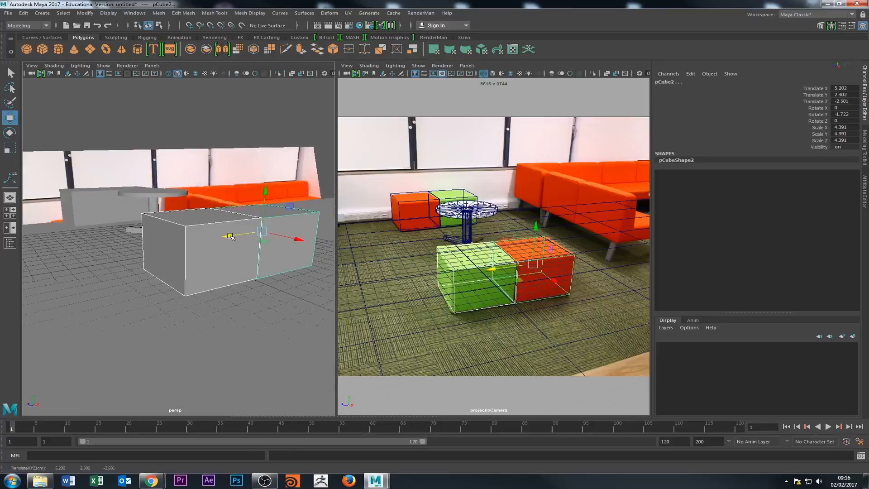
{"action": "left_click_drag", "start_coordinate": [163, 274], "coordinate": [130, 266], "text": "alt"}
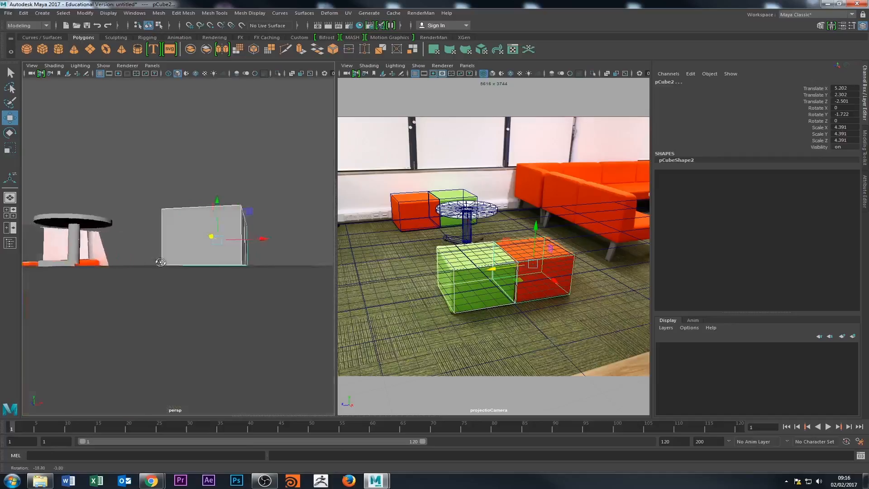
{"action": "middle_click_drag", "start_coordinate": [130, 265], "coordinate": [131, 267], "text": "alt"}
{"action": "left_click_drag", "start_coordinate": [131, 267], "coordinate": [150, 313], "text": "alt"}
{"action": "middle_click_drag", "start_coordinate": [149, 312], "coordinate": [211, 250], "text": "alt"}
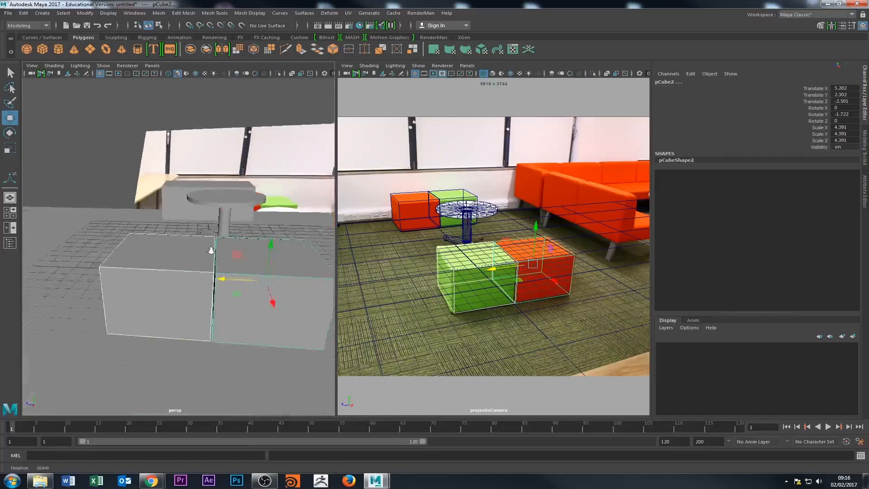
{"action": "right_click_drag", "start_coordinate": [212, 251], "coordinate": [143, 263], "text": "alt"}
Move the table-facing face of the front green-stool cube along X to about 2.46.
{"action": "left_click", "coordinate": [189, 247]}
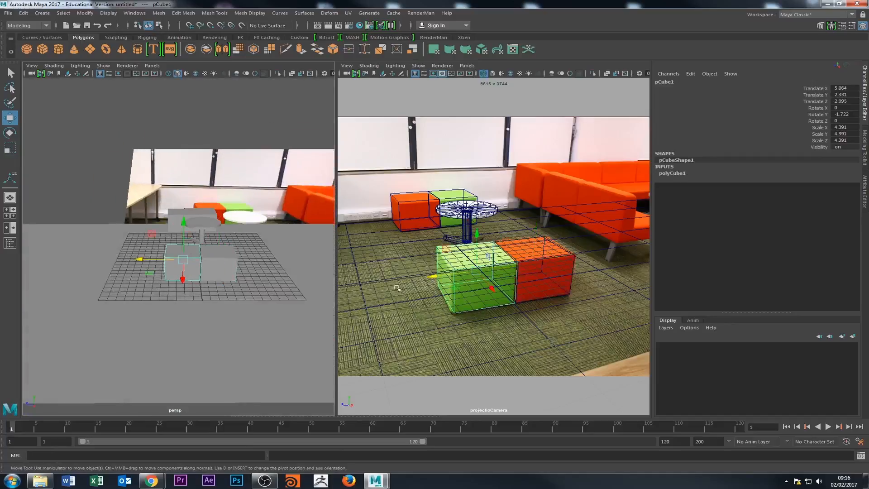
{"action": "left_click_drag", "start_coordinate": [25, 285], "coordinate": [199, 309], "text": "alt"}
{"action": "middle_click_drag", "start_coordinate": [199, 308], "coordinate": [72, 326], "text": "alt"}
{"action": "right_click_drag", "start_coordinate": [72, 326], "coordinate": [147, 317], "text": "alt"}
{"action": "left_click_drag", "start_coordinate": [147, 317], "coordinate": [229, 254], "text": "alt"}
{"action": "right_click_drag", "start_coordinate": [165, 247], "coordinate": [166, 274]}
{"action": "left_click", "coordinate": [165, 272]}
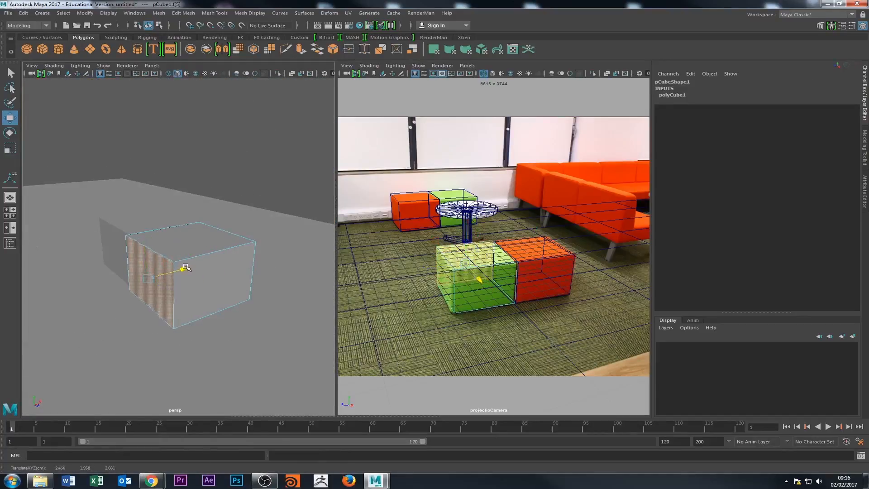
Adjust the green-stool cube's outer end face along Z to match the photographed stool edge, and return to object selection.
{"action": "left_click_drag", "start_coordinate": [184, 289], "coordinate": [147, 313], "text": "alt"}
{"action": "left_click", "coordinate": [137, 291]}
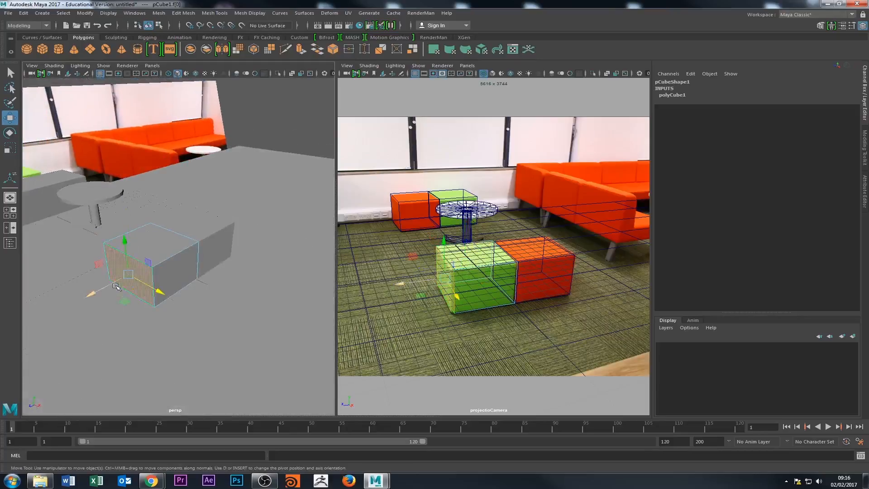
{"action": "left_click_drag", "start_coordinate": [116, 287], "coordinate": [114, 285]}
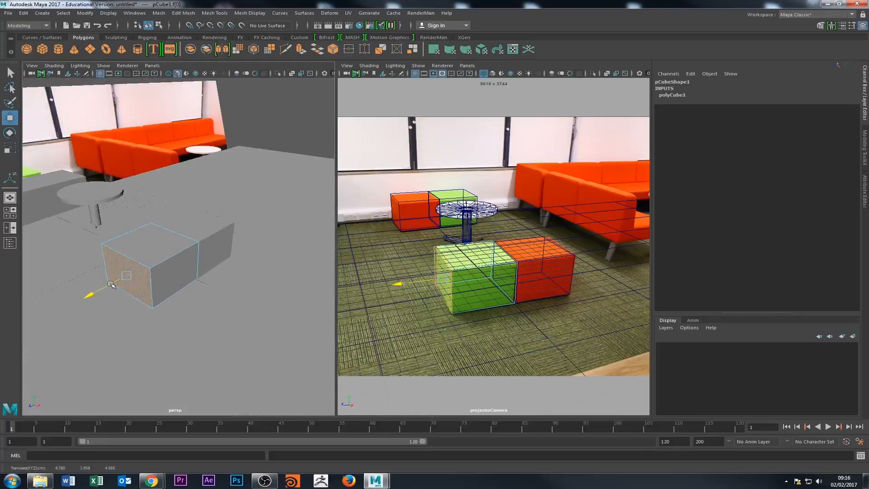
{"action": "left_click_drag", "start_coordinate": [111, 284], "coordinate": [152, 248]}
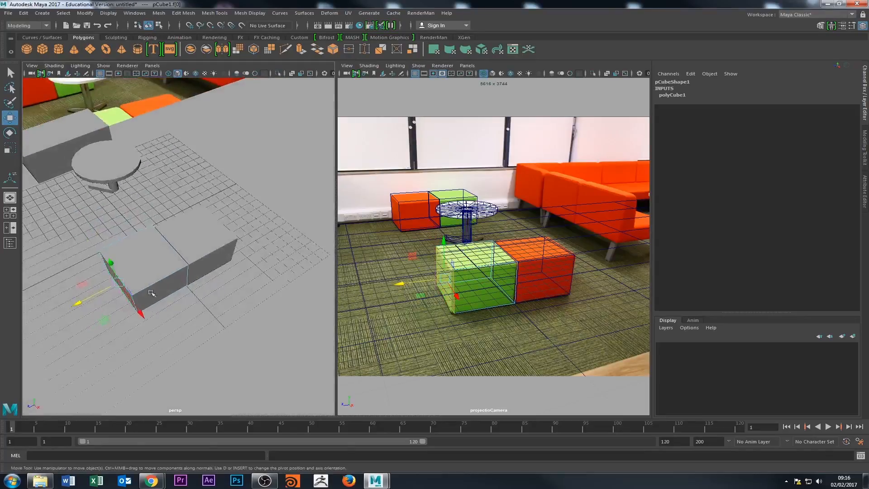
{"action": "right_click_drag", "start_coordinate": [153, 246], "coordinate": [195, 235]}
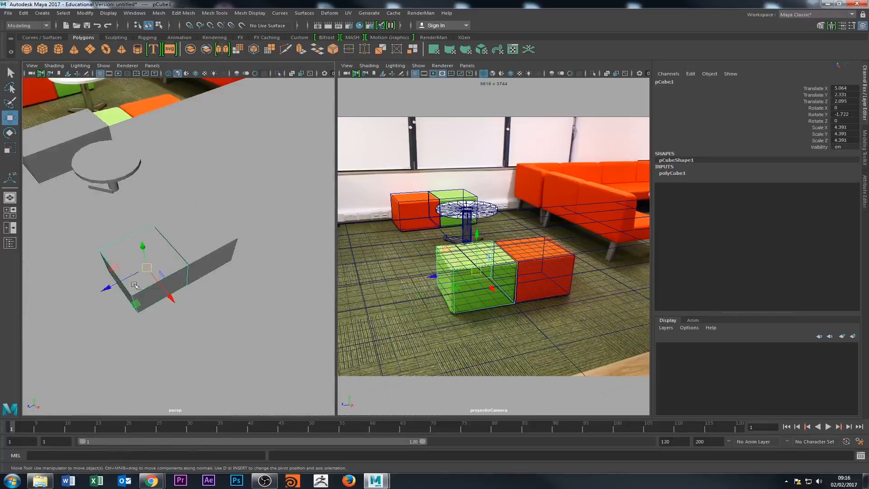
Rotate the front green-stool cube to about Rotate Y -2.87, scale it uniformly to about 4.50 and shift it to about Translate Z 2.17.
{"action": "key", "text": "e"}
{"action": "left_click_drag", "start_coordinate": [156, 299], "coordinate": [156, 299]}
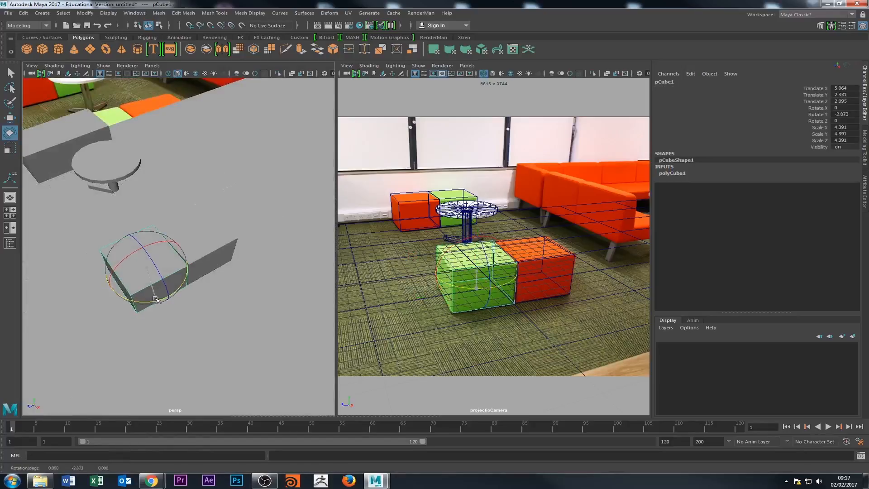
{"action": "key", "text": "w"}
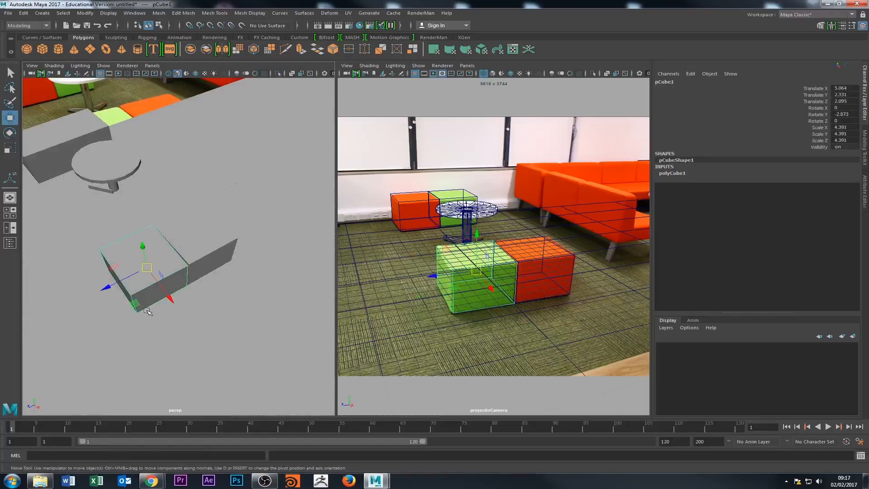
{"action": "key", "text": "r"}
{"action": "left_click_drag", "start_coordinate": [145, 267], "coordinate": [125, 280]}
{"action": "key", "text": "w"}
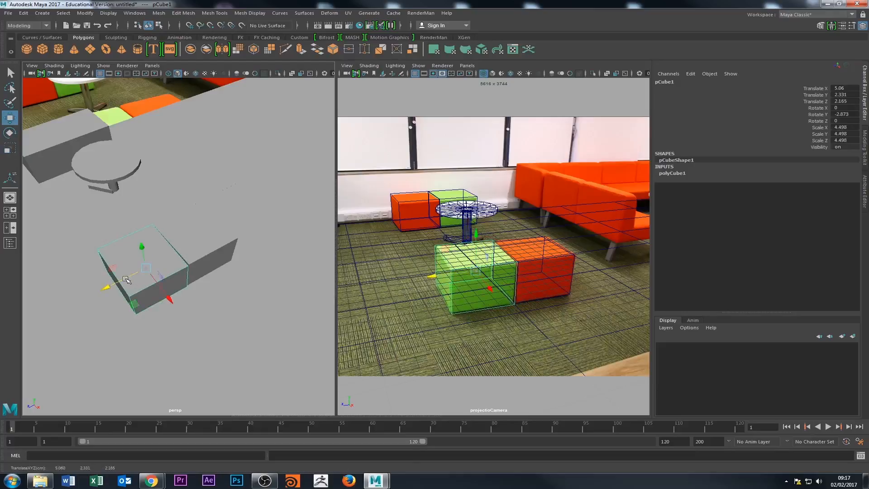
Replace the front red-stool cube with a duplicate of the green-stool cube placed at about Translate X 5.30, Z -2.65.
{"action": "left_click", "coordinate": [195, 250]}
{"action": "left_click", "coordinate": [149, 265]}
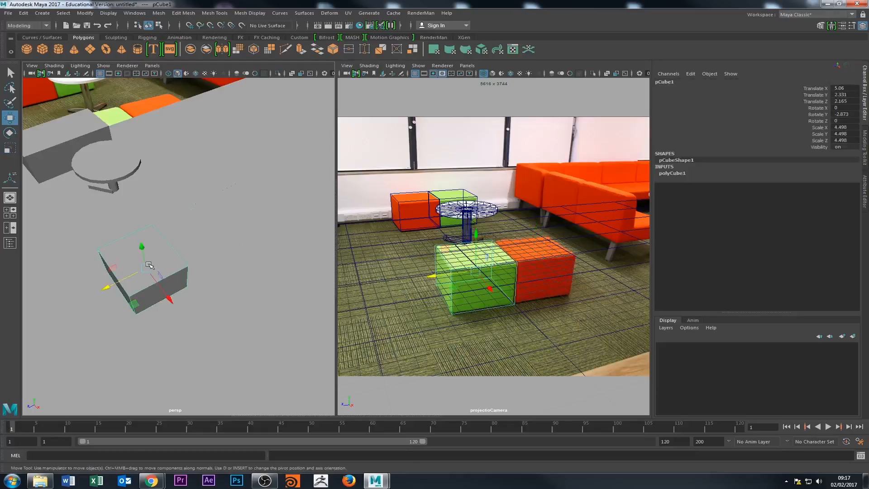
{"action": "key", "text": "ctrl+d"}
{"action": "left_click_drag", "start_coordinate": [121, 284], "coordinate": [182, 255]}
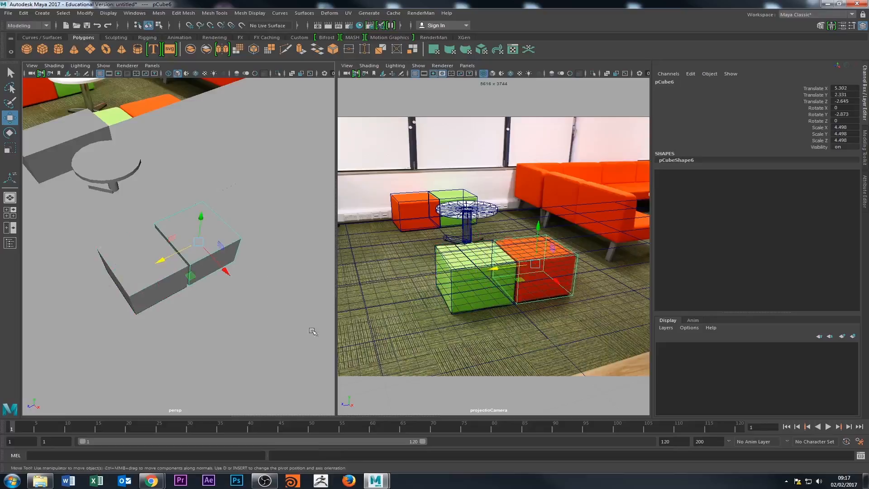
Delete the cube that stands for the rear green stool, keeping the rear red-stool cube.
{"action": "left_click_drag", "start_coordinate": [210, 310], "coordinate": [237, 318], "text": "alt"}
{"action": "left_click", "coordinate": [174, 293]}
{"action": "left_click", "coordinate": [211, 305], "text": "shift"}
{"action": "left_click_drag", "start_coordinate": [107, 303], "coordinate": [141, 305], "text": "alt"}
{"action": "middle_click_drag", "start_coordinate": [141, 306], "coordinate": [158, 306], "text": "alt"}
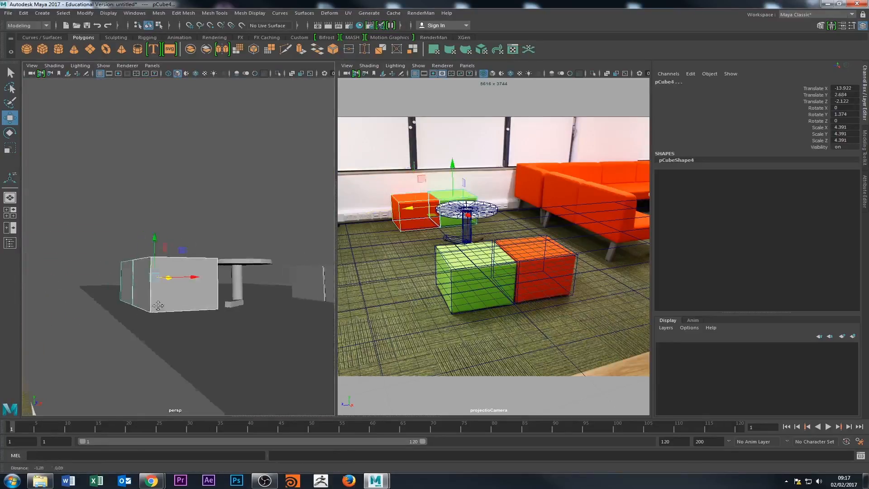
{"action": "left_click_drag", "start_coordinate": [158, 306], "coordinate": [144, 336], "text": "alt"}
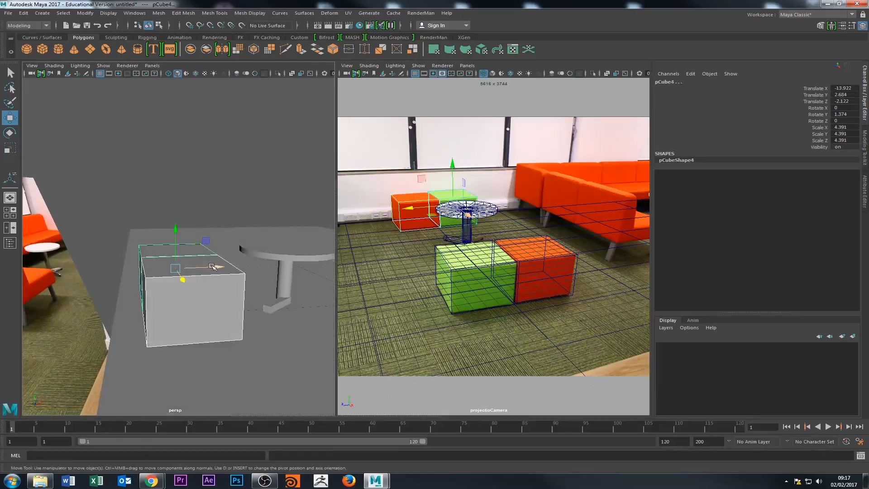
{"action": "left_click_drag", "start_coordinate": [213, 267], "coordinate": [146, 272], "text": "alt"}
{"action": "left_click", "coordinate": [264, 261]}
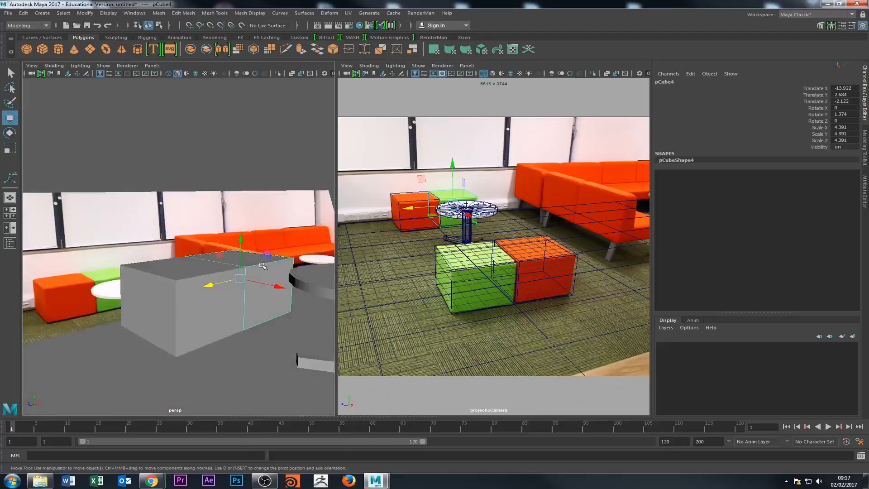
{"action": "key", "text": "Delete"}
Move the rear red-stool cube down onto the floor plane and back to about Translate X -14.39, Y 2.39, Z 2.35.
{"action": "left_click", "coordinate": [203, 272]}
{"action": "left_click_drag", "start_coordinate": [164, 329], "coordinate": [189, 324], "text": "alt"}
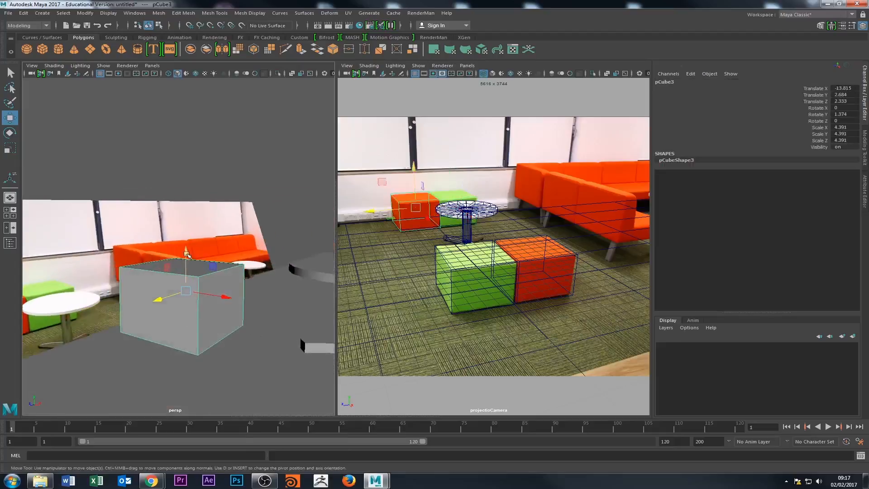
{"action": "left_click_drag", "start_coordinate": [186, 253], "coordinate": [191, 256]}
{"action": "left_click_drag", "start_coordinate": [225, 302], "coordinate": [104, 315]}
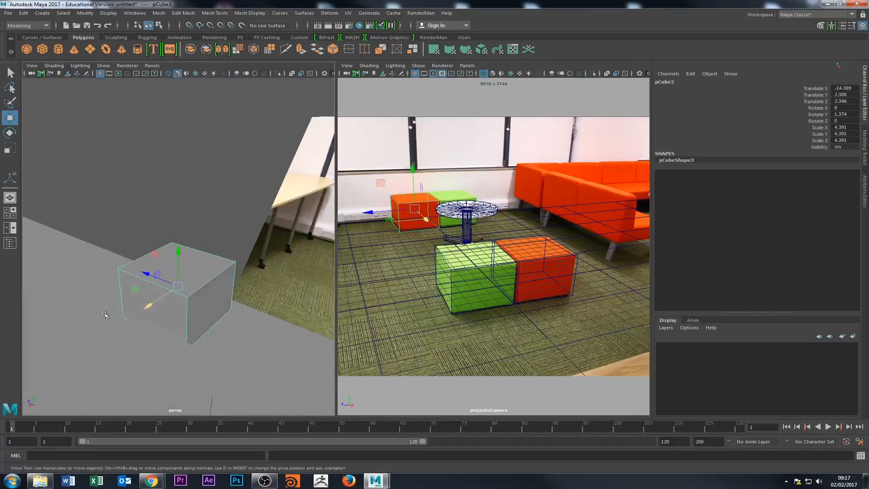
Adjust the rear red-stool cube's green-stool-side face along Z and its wall-side face along X to match the photo, and return to object selection.
{"action": "right_click_drag", "start_coordinate": [211, 294], "coordinate": [229, 268]}
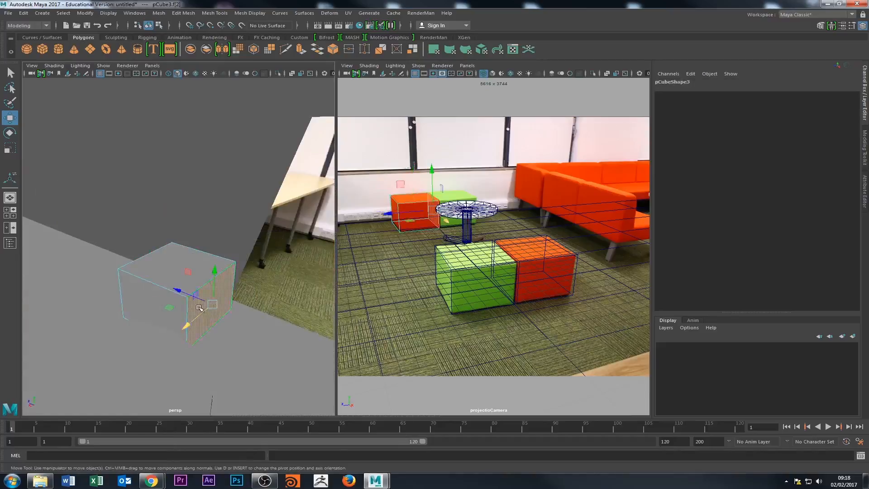
{"action": "left_click", "coordinate": [192, 294]}
{"action": "left_click_drag", "start_coordinate": [192, 294], "coordinate": [194, 295]}
{"action": "left_click_drag", "start_coordinate": [176, 301], "coordinate": [281, 317], "text": "alt"}
{"action": "left_click", "coordinate": [133, 308]}
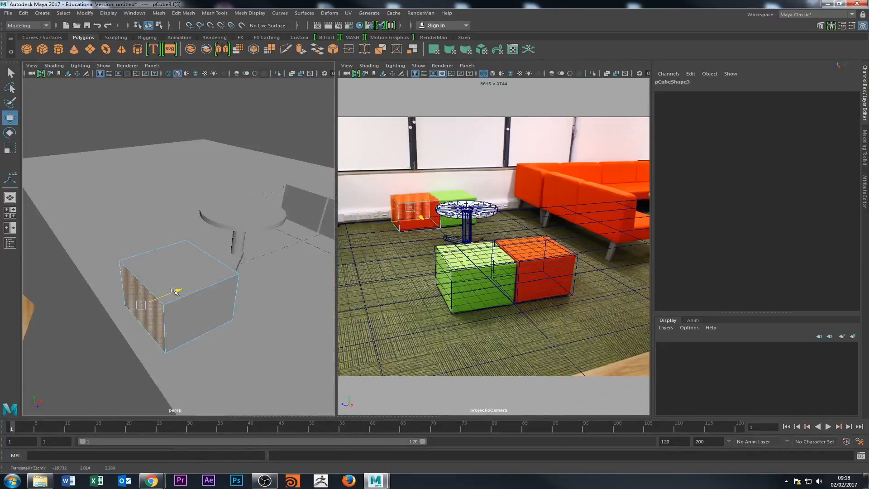
{"action": "left_click_drag", "start_coordinate": [136, 312], "coordinate": [70, 306], "text": "alt"}
{"action": "right_click_drag", "start_coordinate": [176, 276], "coordinate": [198, 272]}
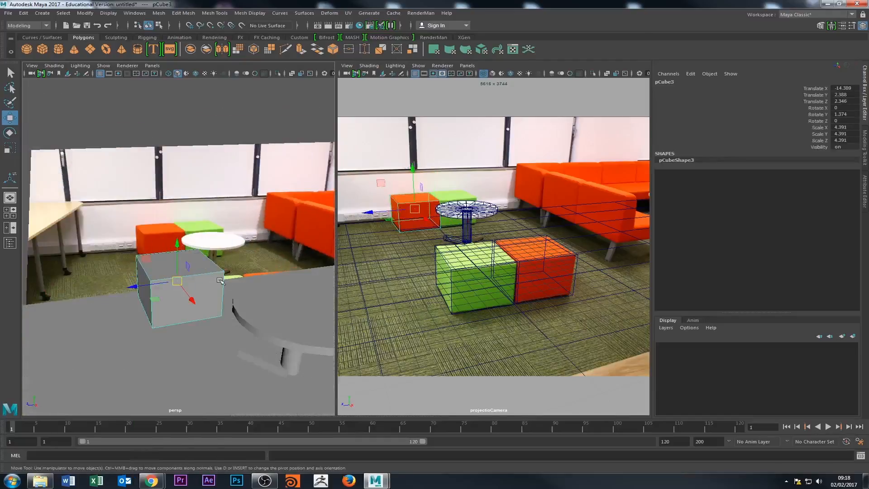
Duplicate the rear red-stool cube onto the rear green stool at about Translate X -14.50, Z -2.49, and adjust its outer end face along Z.
{"action": "left_click_drag", "start_coordinate": [134, 289], "coordinate": [207, 299]}
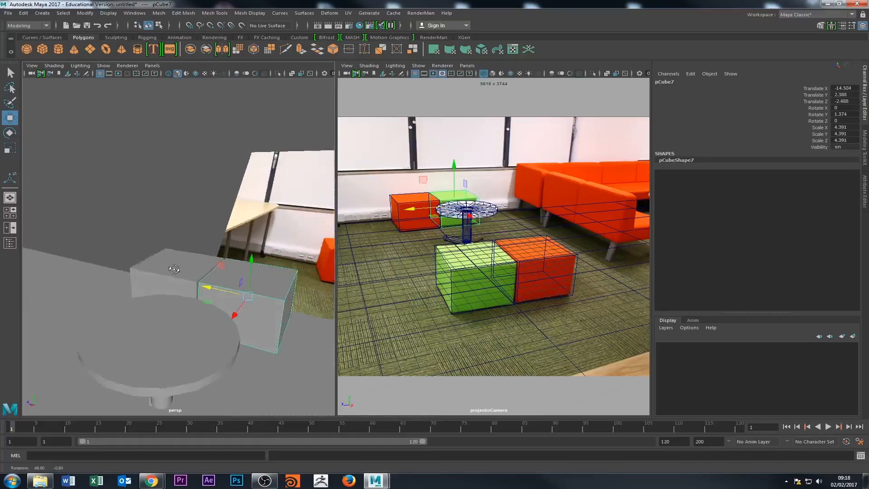
{"action": "right_click_drag", "start_coordinate": [289, 246], "coordinate": [291, 319]}
{"action": "left_click", "coordinate": [264, 302]}
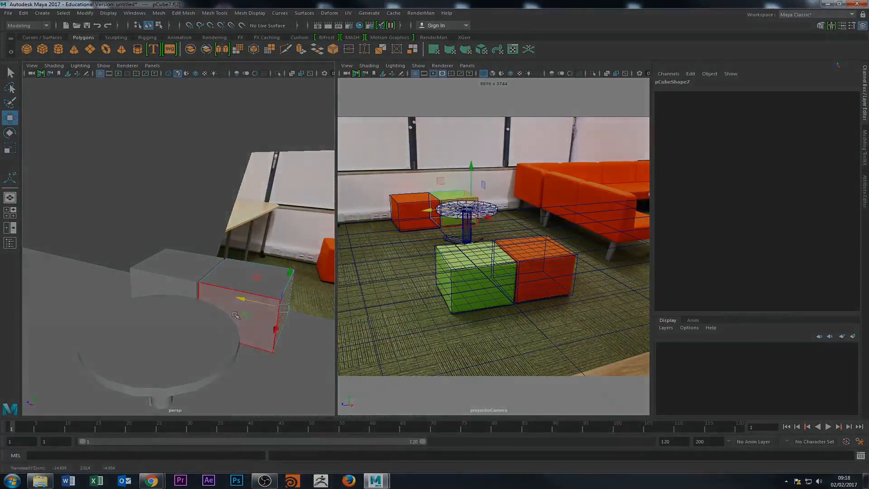
{"action": "left_click_drag", "start_coordinate": [264, 302], "coordinate": [304, 327], "text": "alt"}
{"action": "scroll", "coordinate": [305, 327], "scroll_direction": "down", "scroll_amount": 3}
{"action": "right_click_drag", "start_coordinate": [189, 246], "coordinate": [191, 276]}
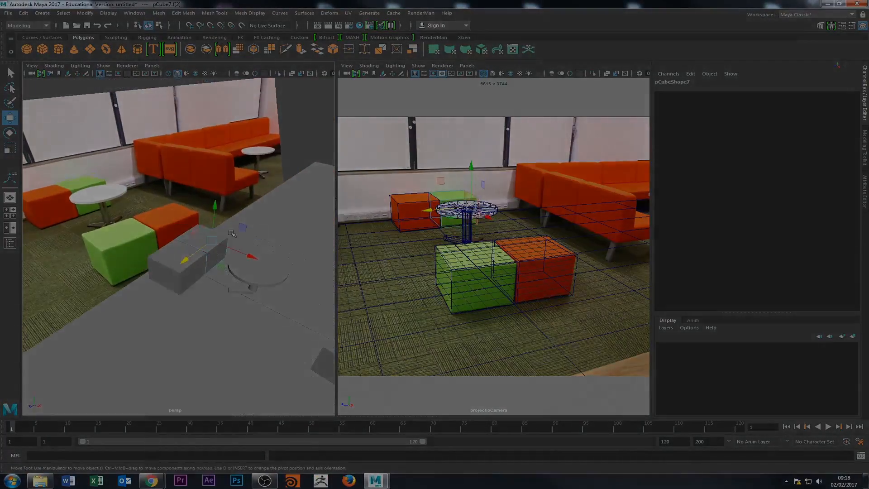
{"action": "left_click", "coordinate": [221, 266]}
{"action": "left_click_drag", "start_coordinate": [259, 330], "coordinate": [112, 338], "text": "alt"}
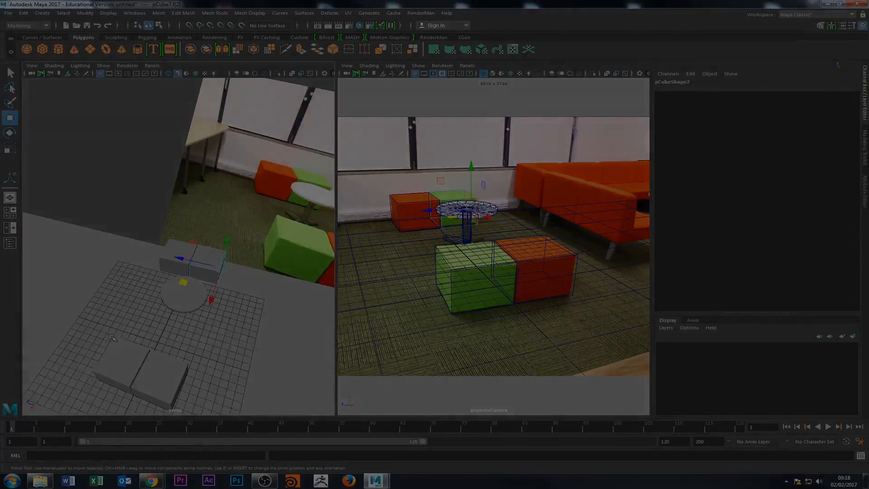